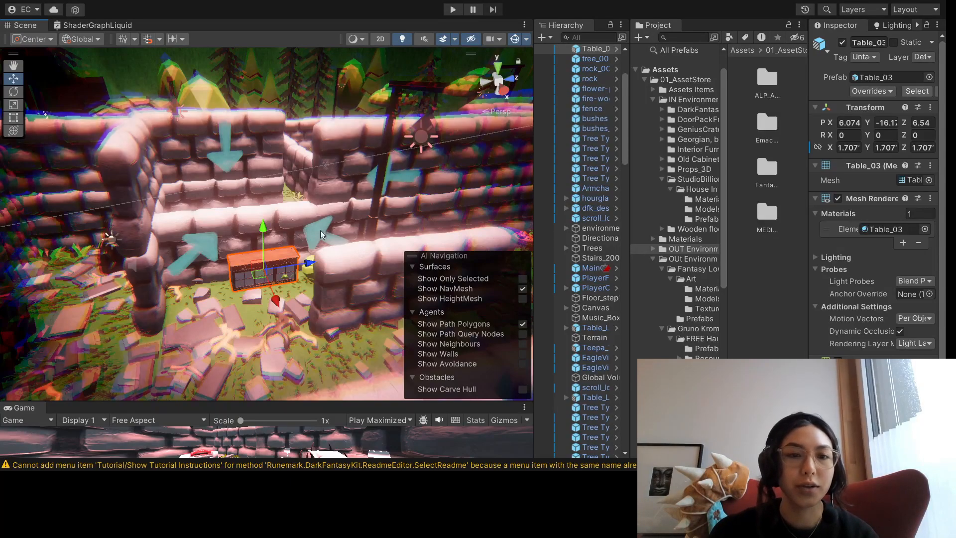
# - Check each arrow sprite on the walls around the table, ending with their UV Writing parent object selected
pyautogui.moveTo(405, 192); pyautogui.dragTo(379, 200, button='right')
pyautogui.moveTo(380, 200); pyautogui.dragTo(316, 205, button='middle')
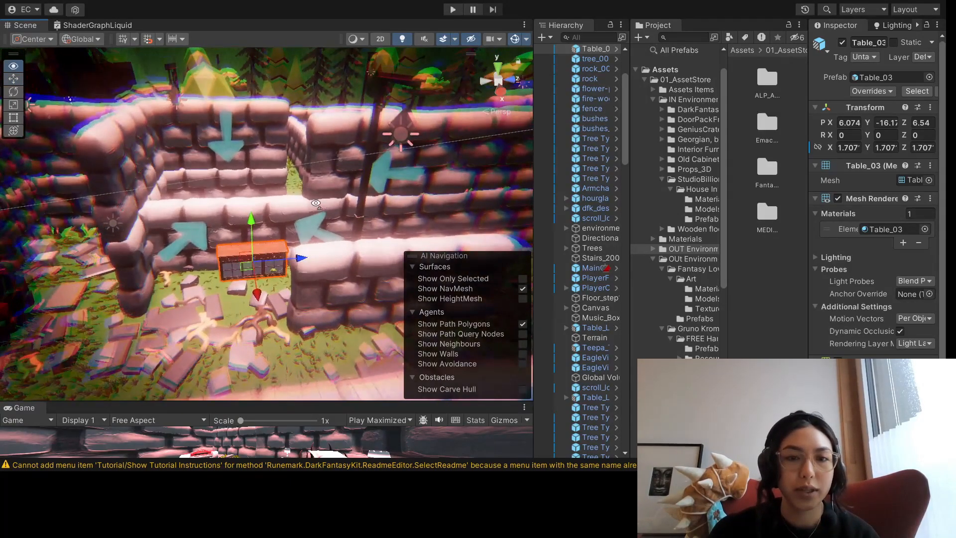
pyautogui.moveTo(316, 205); pyautogui.dragTo(295, 192, button='right')
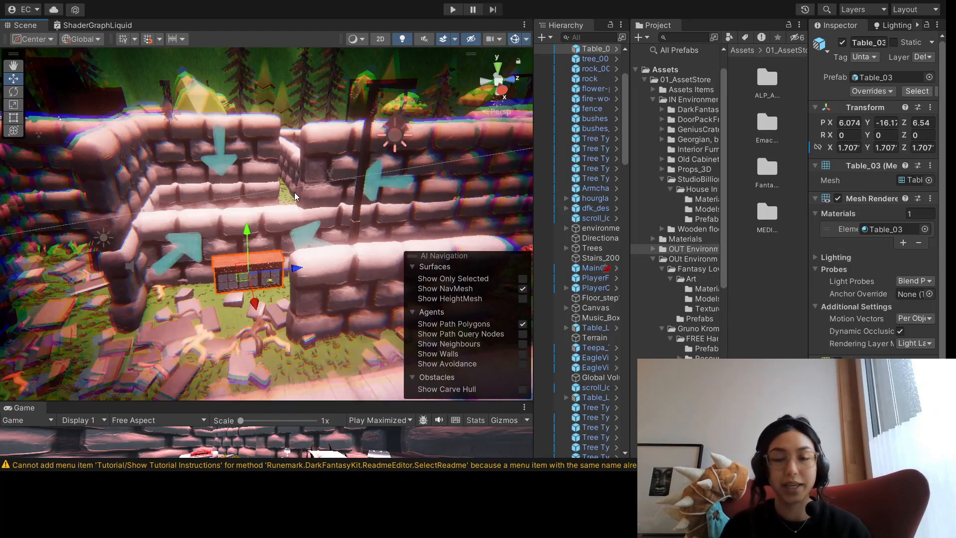
pyautogui.moveTo(265, 213); pyautogui.dragTo(232, 160, button='right')
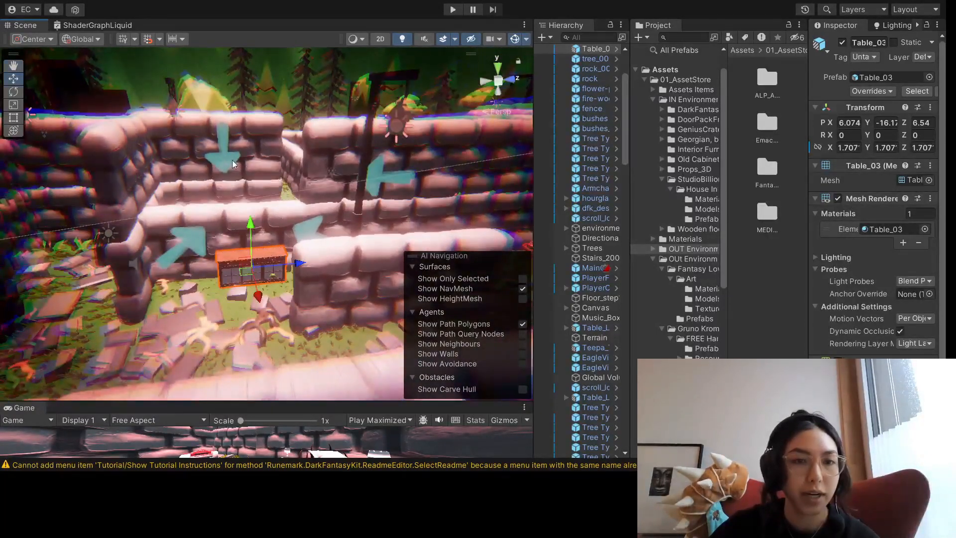
pyautogui.click(194, 237)
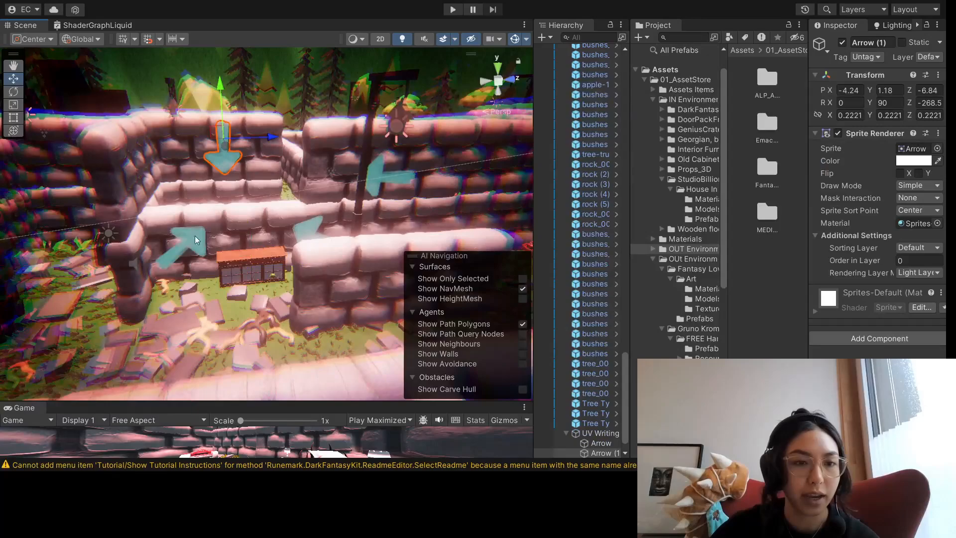
pyautogui.click(307, 227)
pyautogui.click(374, 176)
pyautogui.click(313, 228)
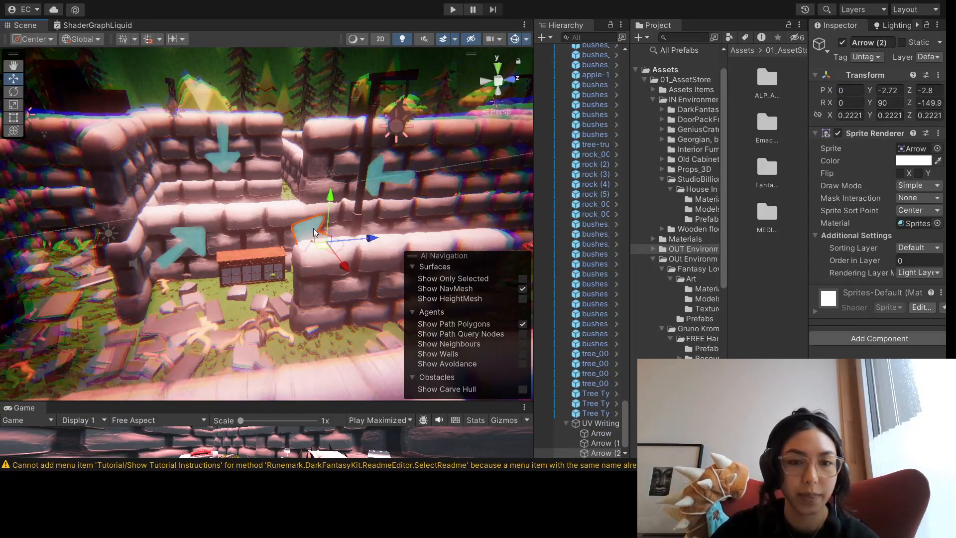
pyautogui.scroll(-1, 589, 305)
pyautogui.click(600, 412)
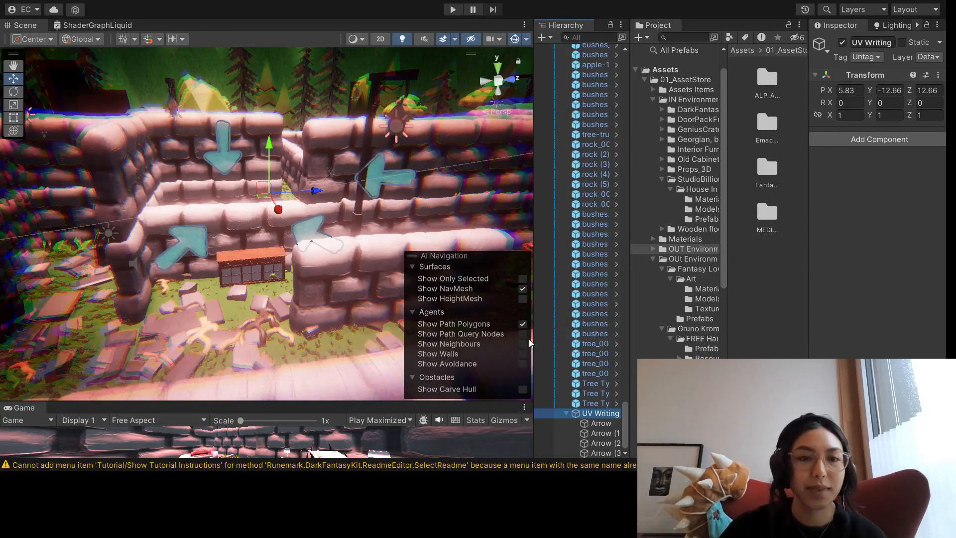
# - Examine the maze layout around the table and arrows, including the neighbouring corridors and dead ends
pyautogui.scroll(-5, 342, 245)
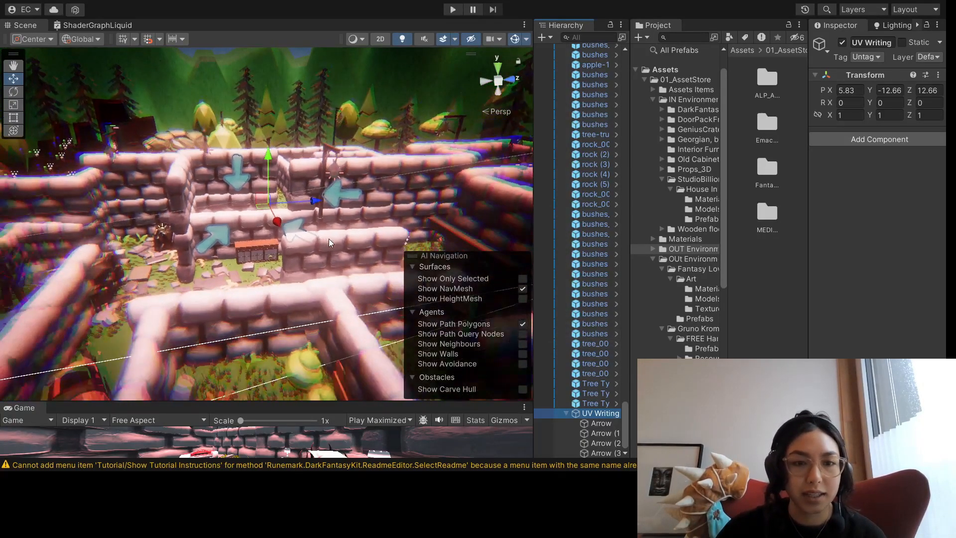
pyautogui.scroll(-4, 327, 240)
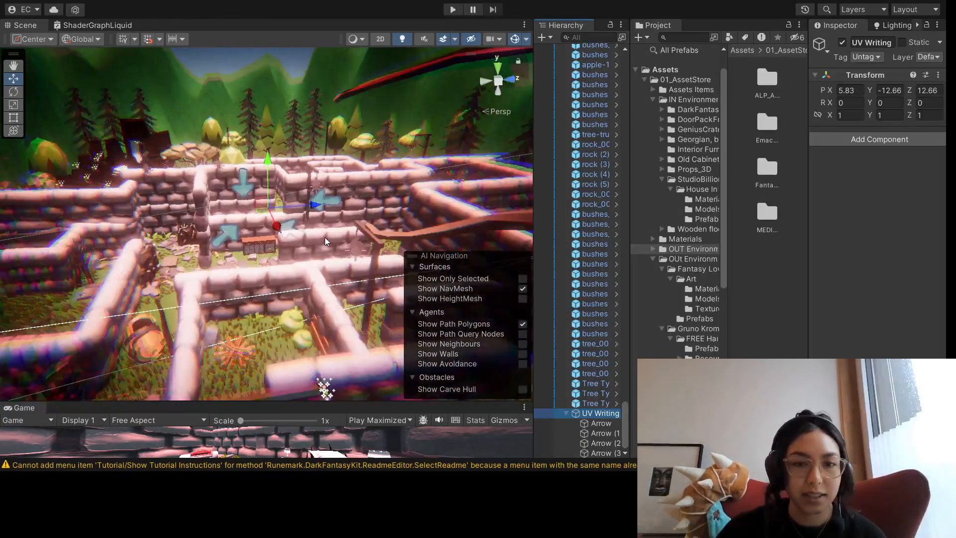
pyautogui.moveTo(325, 237); pyautogui.dragTo(319, 196, button='right')
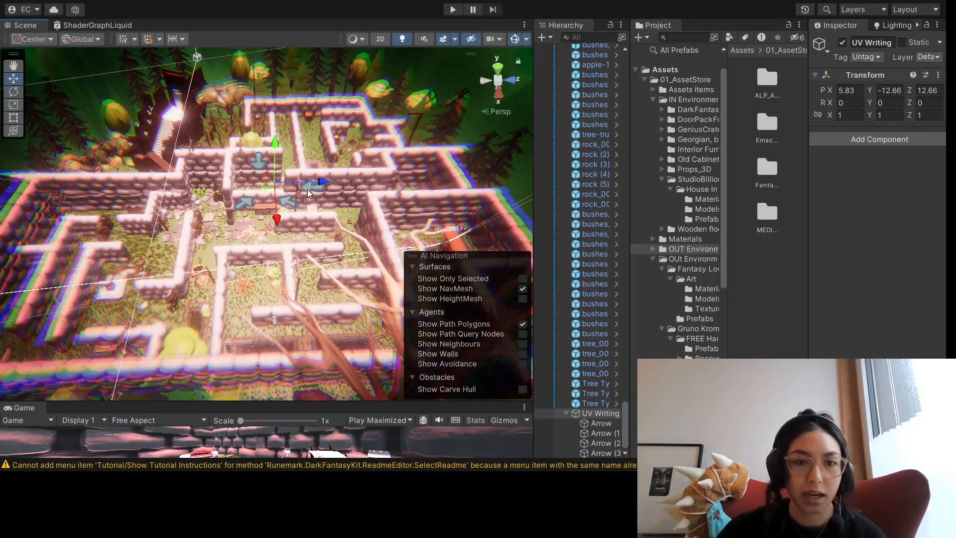
pyautogui.moveTo(308, 192); pyautogui.dragTo(239, 186, button='middle')
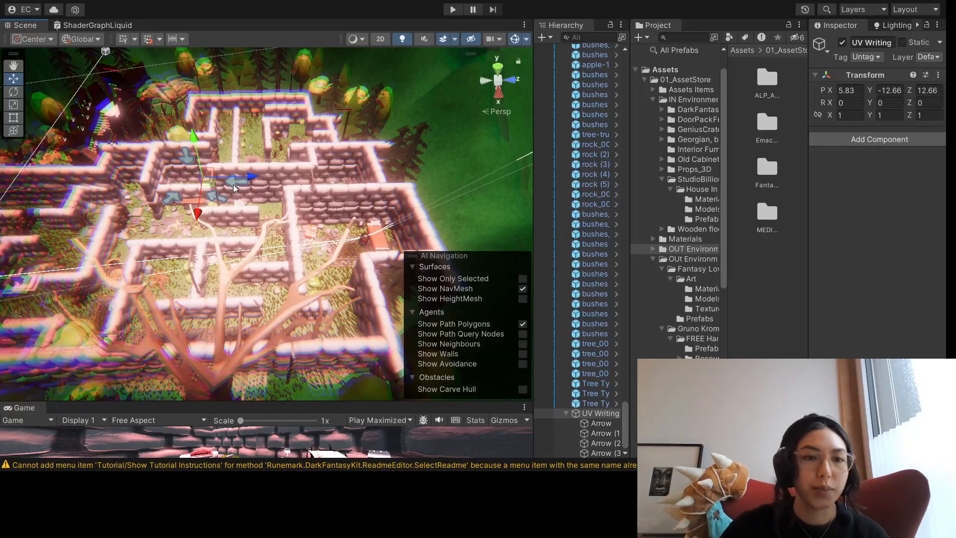
pyautogui.moveTo(233, 185); pyautogui.dragTo(304, 227, button='middle')
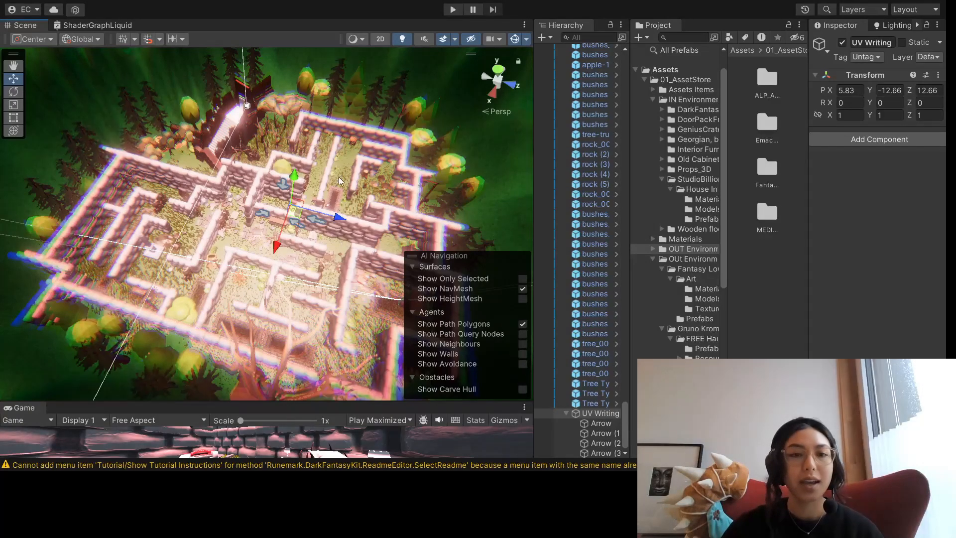
pyautogui.scroll(5, 301, 201)
pyautogui.moveTo(266, 209); pyautogui.dragTo(286, 199, button='right')
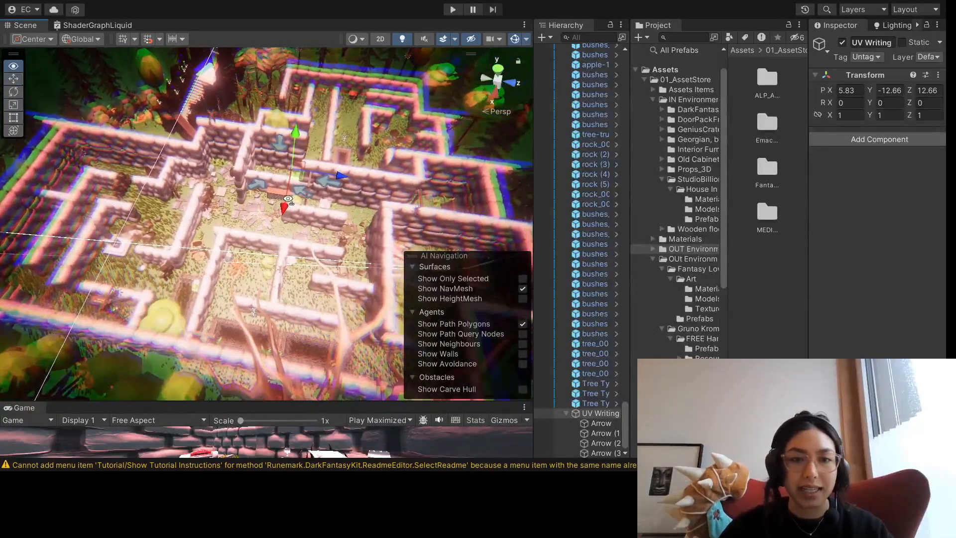
pyautogui.moveTo(314, 202); pyautogui.dragTo(299, 205, button='middle')
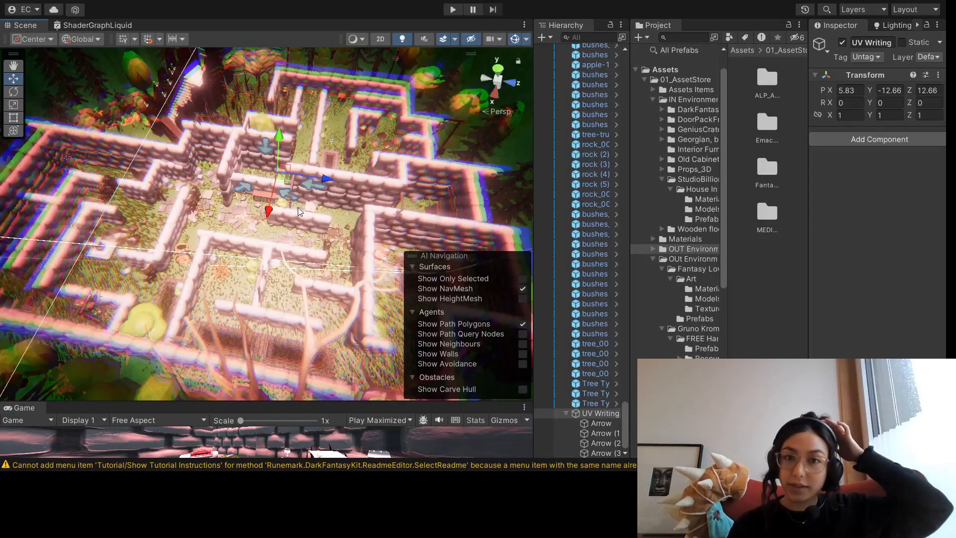
pyautogui.moveTo(298, 207); pyautogui.dragTo(323, 187, button='middle')
pyautogui.scroll(5, 314, 194)
pyautogui.moveTo(333, 180)
pyautogui.mouseDown(button='right')
pyautogui.moveTo(313, 193)
pyautogui.moveTo(330, 170)
pyautogui.mouseUp(button='right')
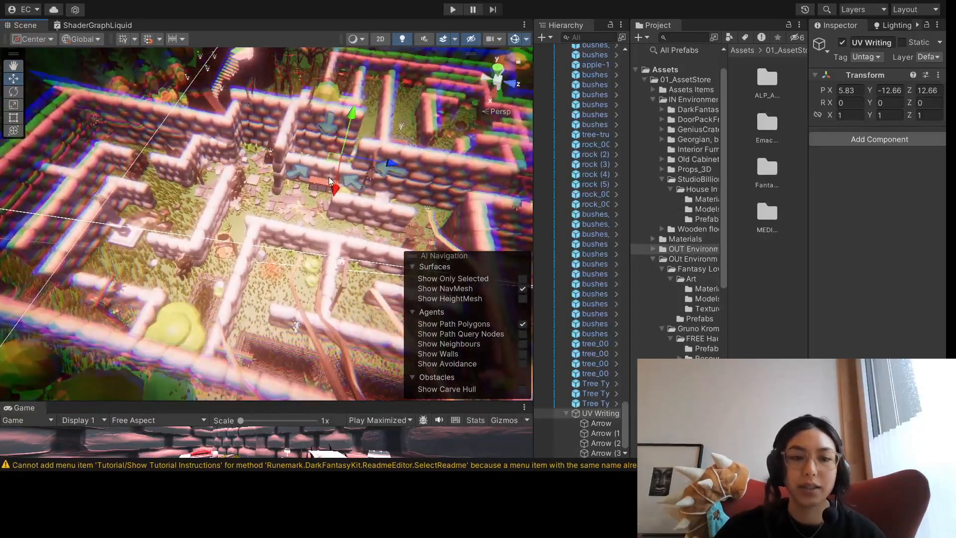
pyautogui.moveTo(330, 181); pyautogui.dragTo(321, 181, button='middle')
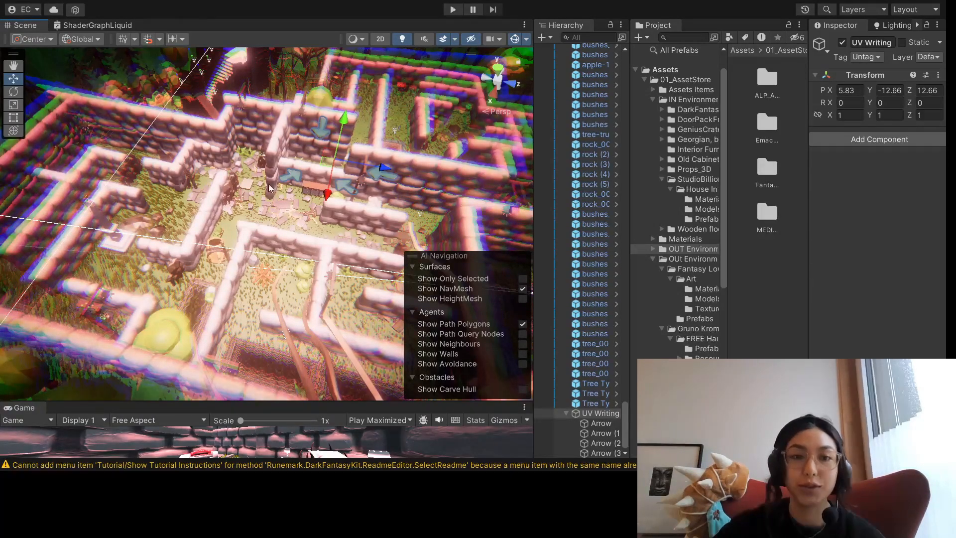
pyautogui.scroll(2, 331, 185)
pyautogui.scroll(3, 342, 192)
pyautogui.moveTo(342, 192); pyautogui.dragTo(341, 205, button='middle')
pyautogui.moveTo(340, 205); pyautogui.dragTo(312, 196, button='right')
pyautogui.moveTo(312, 196); pyautogui.dragTo(297, 209, button='middle')
pyautogui.moveTo(298, 208); pyautogui.dragTo(382, 223, button='right')
pyautogui.scroll(-3, 347, 222)
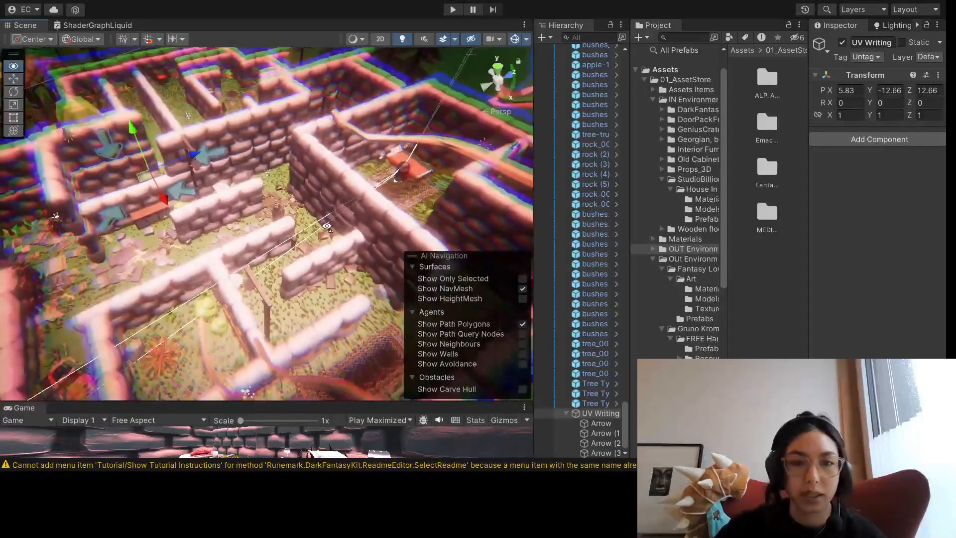
pyautogui.scroll(3, 319, 219)
pyautogui.moveTo(293, 234)
pyautogui.mouseDown(button='middle')
pyautogui.moveTo(258, 249)
pyautogui.moveTo(300, 216)
pyautogui.moveTo(301, 249)
pyautogui.mouseUp(button='middle')
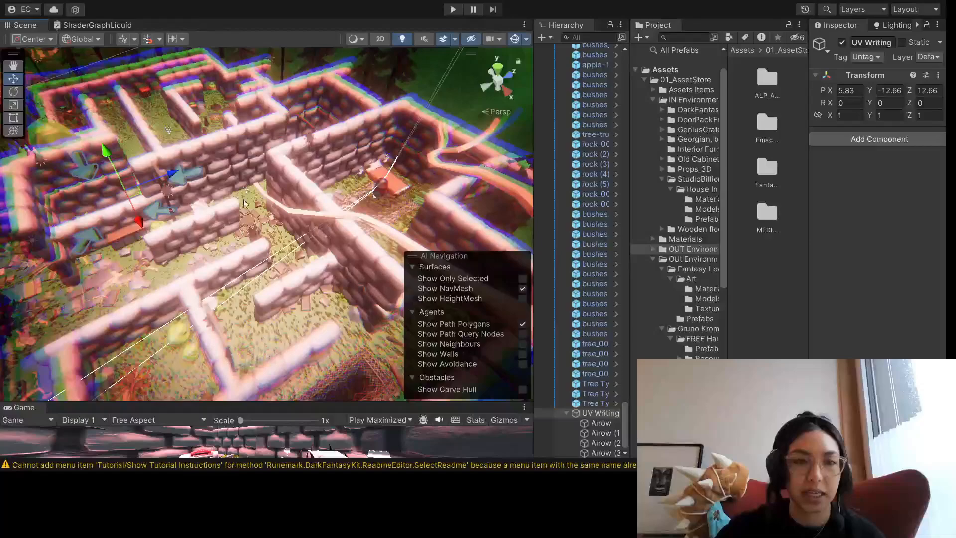
# - Duplicate a wall arrow near the table and move the copy into the adjacent area at X 6.44, Y 0, Z 7.76
pyautogui.click(155, 208)
pyautogui.moveTo(154, 208); pyautogui.dragTo(379, 223)
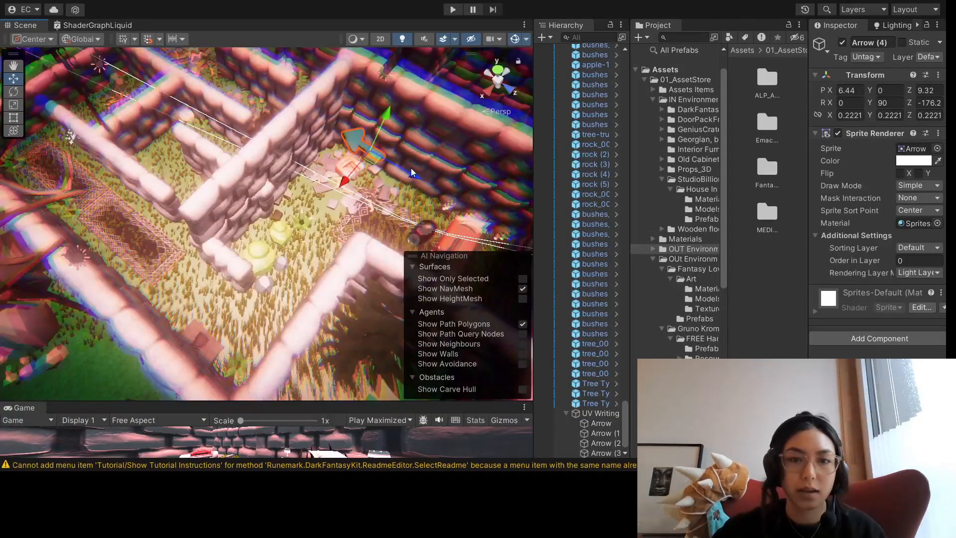
pyautogui.moveTo(419, 178); pyautogui.dragTo(386, 162)
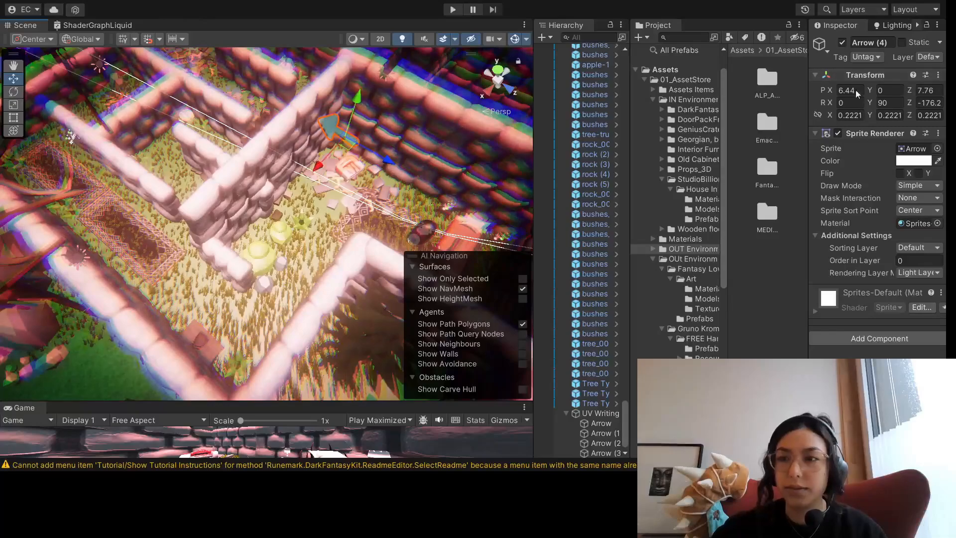
# - Set the copied arrow's Y rotation to 0 to align it with the side wall
pyautogui.moveTo(875, 102); pyautogui.dragTo(37, 120)
pyautogui.moveTo(923, 121); pyautogui.dragTo(832, 90)
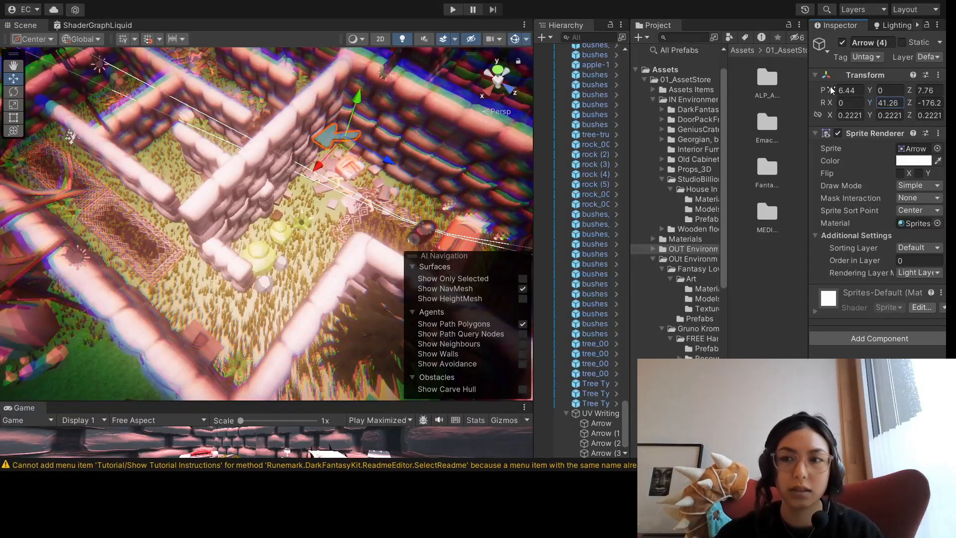
pyautogui.doubleClick(898, 102)
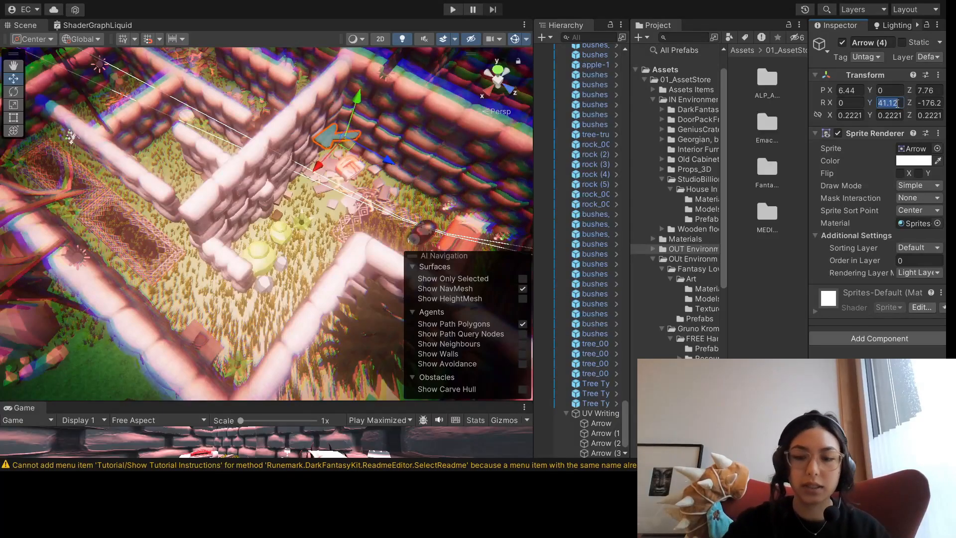
pyautogui.write('0')
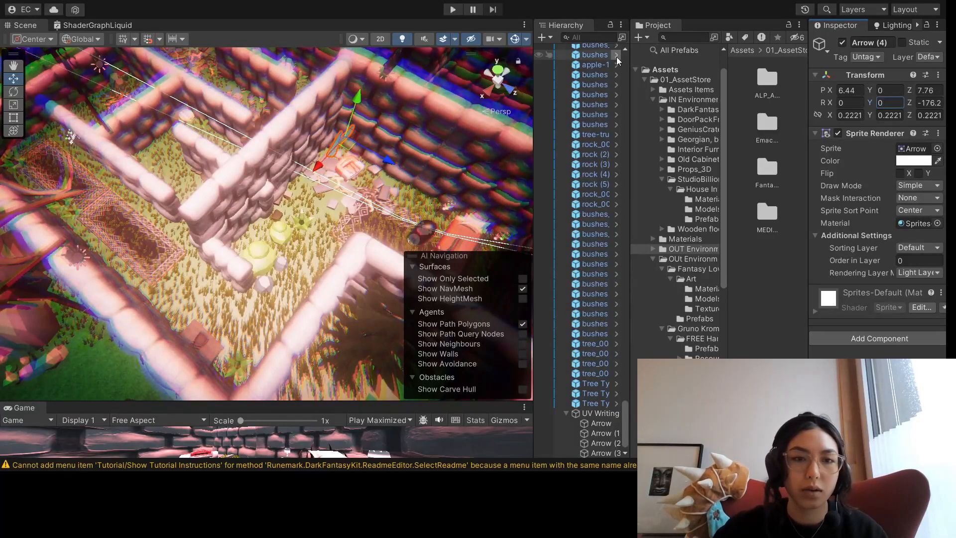
# - Move the turned arrow against the side wall at X 7.96, Y -1.57, Z 6.03
pyautogui.moveTo(397, 192); pyautogui.dragTo(366, 181, button='middle')
pyautogui.moveTo(355, 150); pyautogui.dragTo(321, 133)
pyautogui.moveTo(256, 140); pyautogui.dragTo(237, 156)
pyautogui.moveTo(268, 82); pyautogui.dragTo(324, 163)
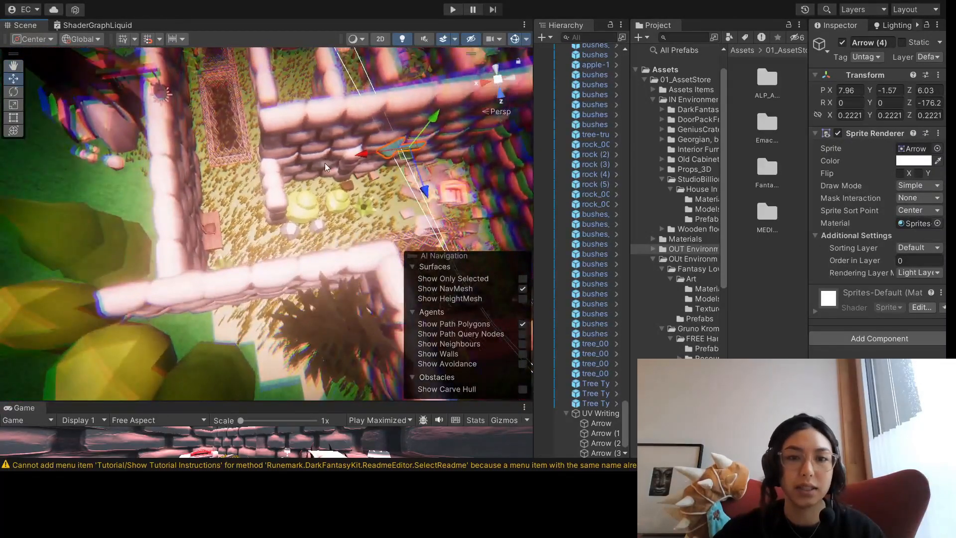
# - Duplicate the original Arrow and place the copy on the far outer wall at X 19.21, Y -1.15, Z 8.16
pyautogui.moveTo(327, 144); pyautogui.dragTo(321, 176, button='middle')
pyautogui.click(394, 109)
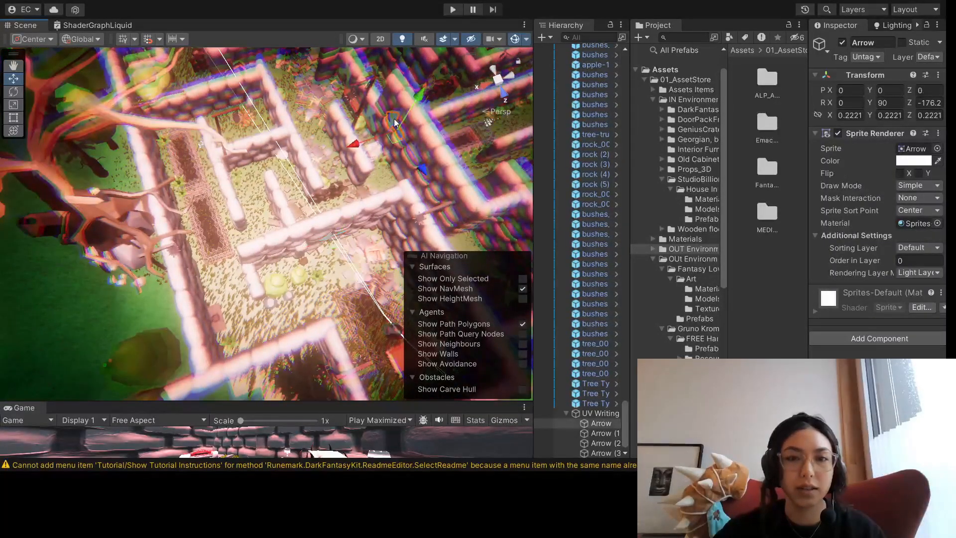
pyautogui.hotkey('ctrl', 'd')
pyautogui.moveTo(348, 132); pyautogui.dragTo(132, 225)
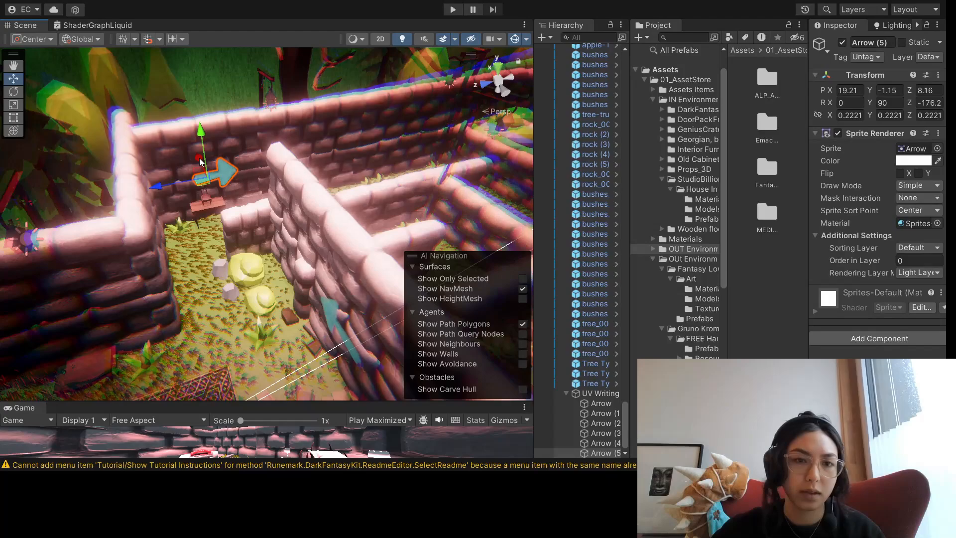
# - Duplicate the outer-wall arrow and shift the new copy along the same wall to Z -4.25
pyautogui.moveTo(267, 151); pyautogui.dragTo(240, 159, button='middle')
pyautogui.hotkey('ctrl', 'd')
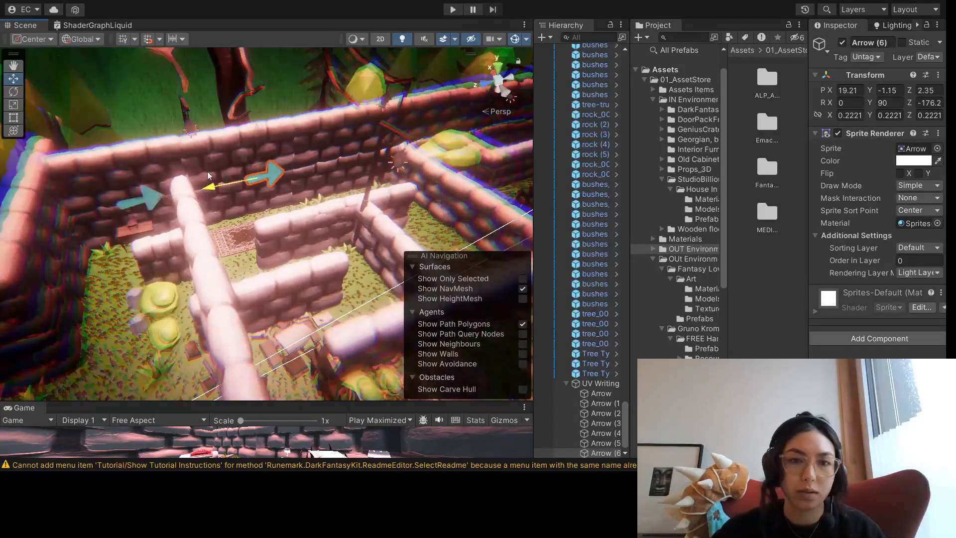
pyautogui.moveTo(207, 172); pyautogui.dragTo(275, 160)
# - Look over the maze corridors between the outer wall and the table for where another arrow is needed
pyautogui.moveTo(275, 160); pyautogui.dragTo(149, 196, button='middle')
pyautogui.moveTo(149, 196); pyautogui.dragTo(224, 204, button='right')
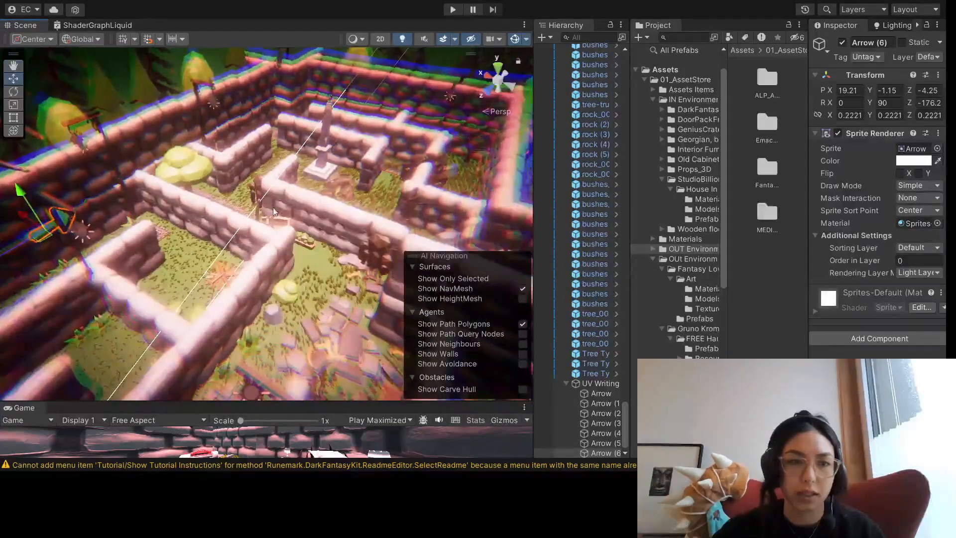
pyautogui.moveTo(224, 204); pyautogui.dragTo(279, 195, button='middle')
pyautogui.moveTo(279, 194); pyautogui.dragTo(224, 240, button='right')
pyautogui.moveTo(224, 240); pyautogui.dragTo(246, 272, button='middle')
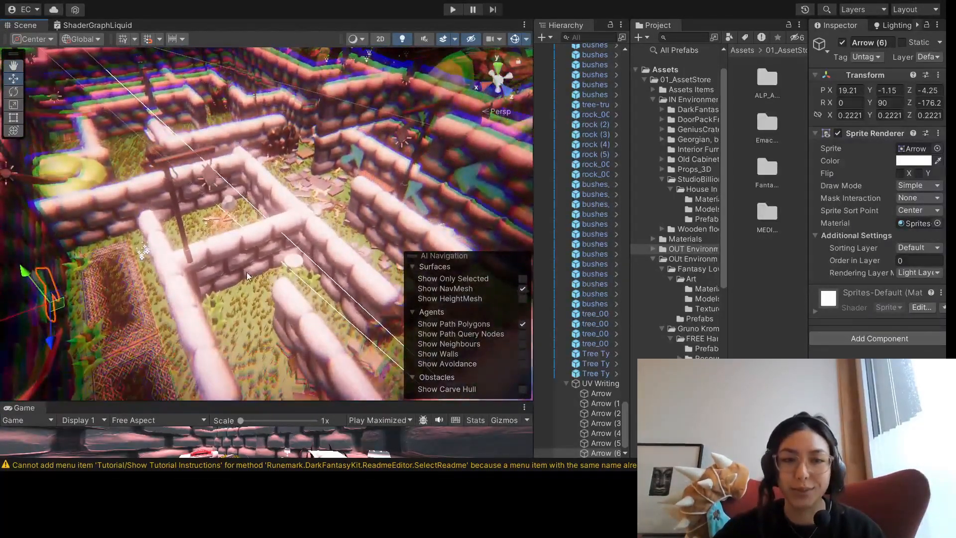
pyautogui.moveTo(246, 271); pyautogui.dragTo(387, 274, button='right')
pyautogui.scroll(3, 298, 258)
pyautogui.scroll(-4, 318, 249)
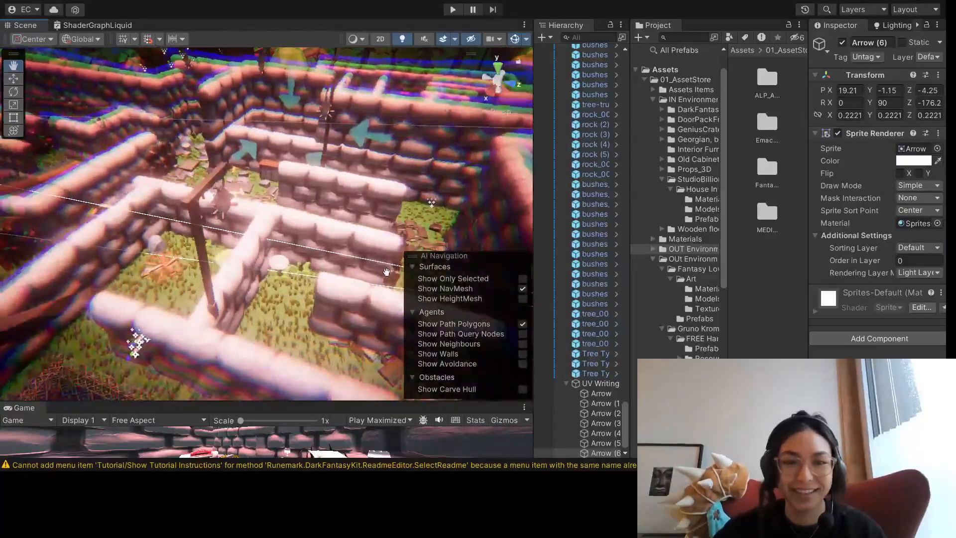
pyautogui.scroll(4, 387, 274)
pyautogui.moveTo(271, 256); pyautogui.dragTo(187, 263, button='middle')
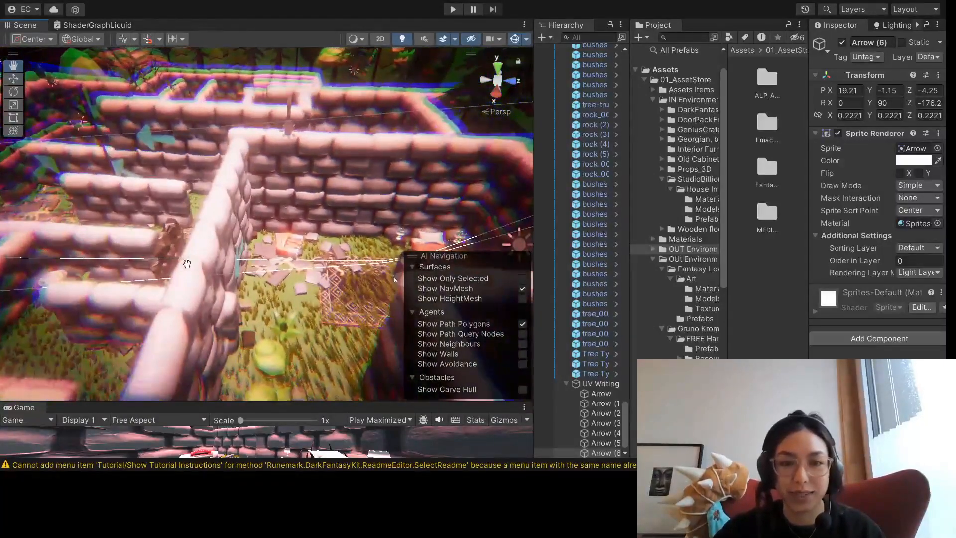
# - Duplicate the side-wall arrow and move the copy to the opposite side of that wall at Z 4.83
pyautogui.click(240, 261)
pyautogui.hotkey('ctrl', 'd')
pyautogui.moveTo(290, 252); pyautogui.dragTo(291, 254)
pyautogui.moveTo(290, 252); pyautogui.dragTo(277, 252)
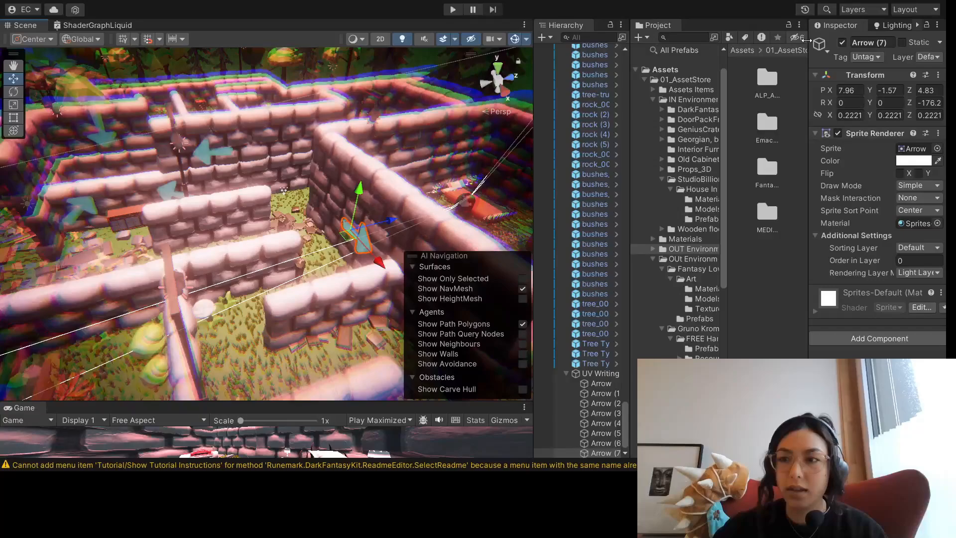
# - Rotate the new arrow about its Z axis to about -1.8 degrees, reversing its pointing direction
pyautogui.click(13, 91)
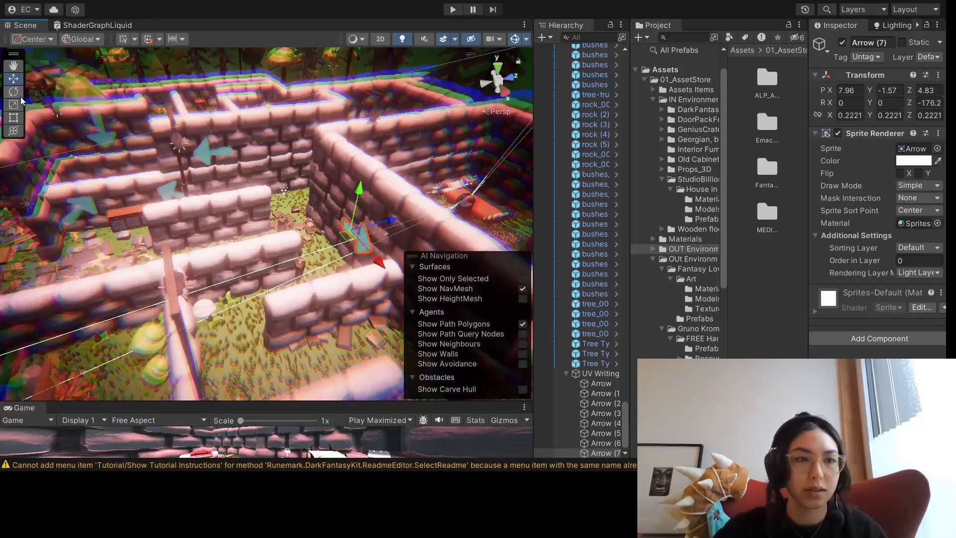
pyautogui.moveTo(381, 234); pyautogui.dragTo(380, 212)
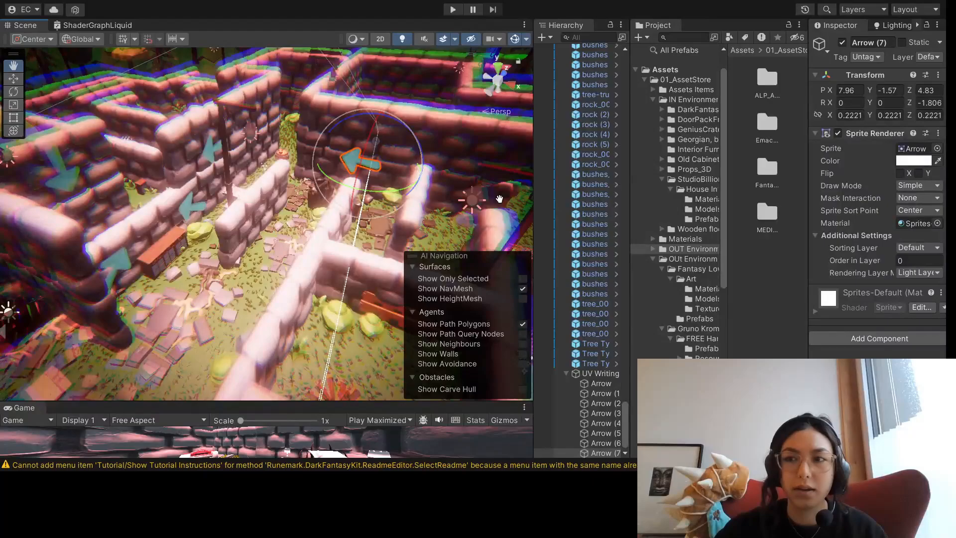
pyautogui.moveTo(398, 209); pyautogui.dragTo(493, 199, button='right')
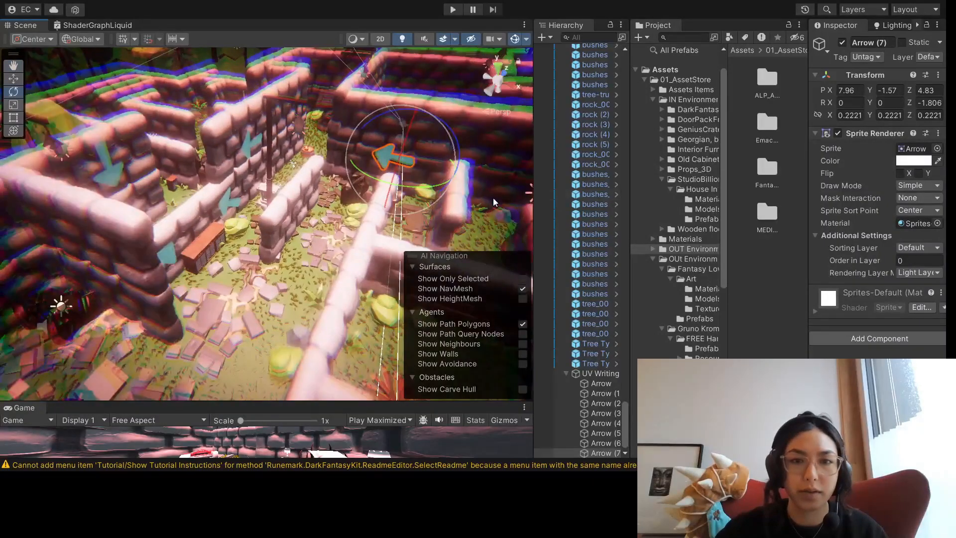
pyautogui.moveTo(379, 164); pyautogui.dragTo(299, 149, button='right')
pyautogui.moveTo(299, 149); pyautogui.dragTo(408, 284, button='middle')
pyautogui.moveTo(351, 234); pyautogui.dragTo(405, 244, button='right')
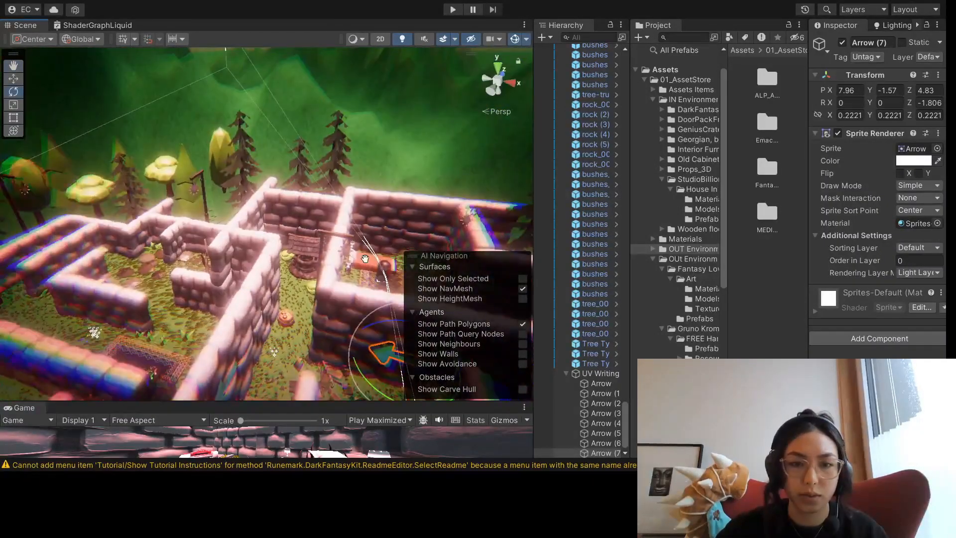
pyautogui.moveTo(405, 244); pyautogui.dragTo(424, 227, button='middle')
pyautogui.moveTo(345, 262); pyautogui.dragTo(254, 266, button='middle')
pyautogui.moveTo(255, 265); pyautogui.dragTo(346, 276, button='right')
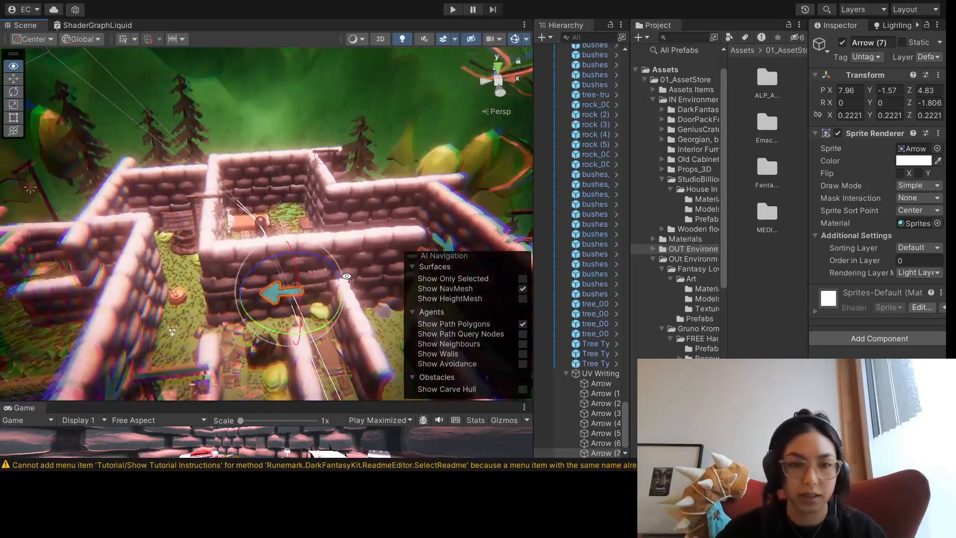
pyautogui.press('w')
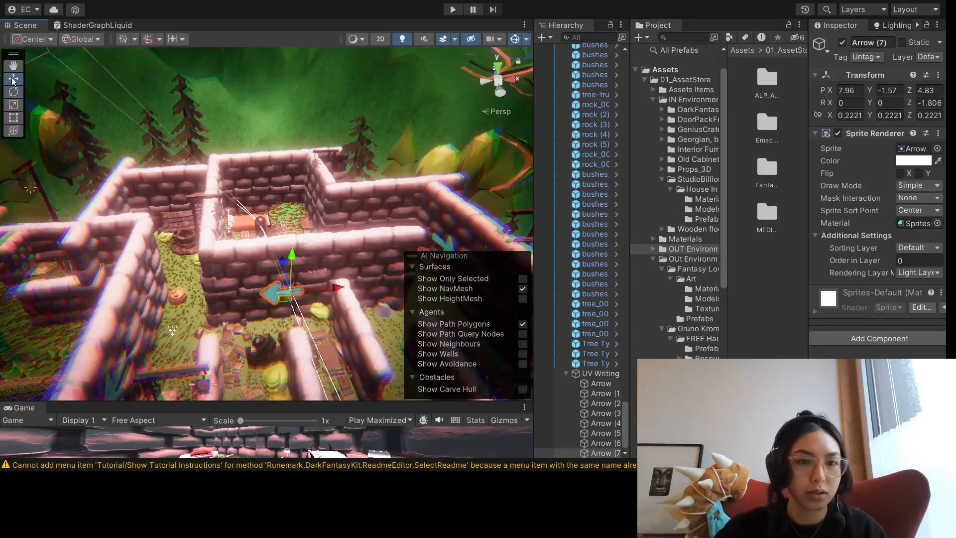
pyautogui.hotkey('ctrl', 'd')
pyautogui.moveTo(332, 286); pyautogui.dragTo(227, 283)
pyautogui.moveTo(227, 283); pyautogui.dragTo(309, 282, button='middle')
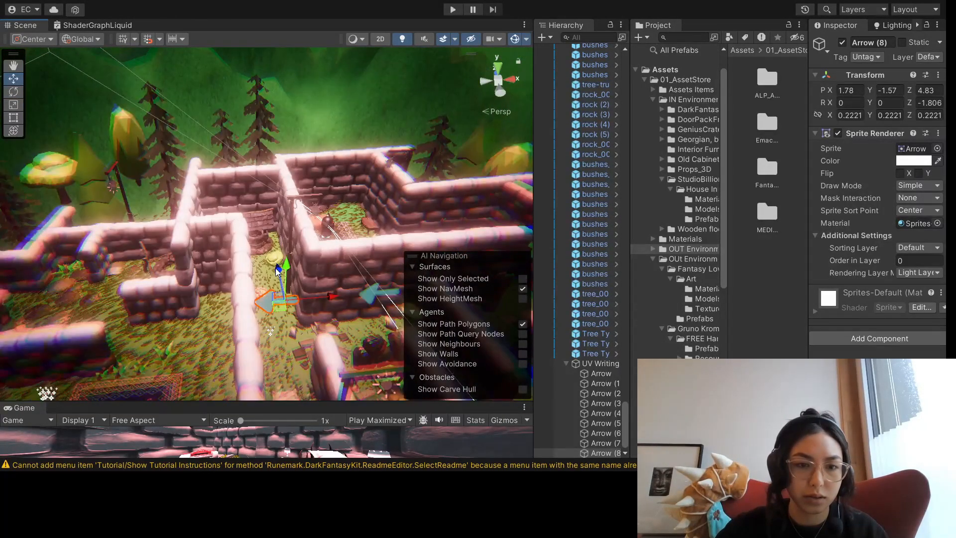
pyautogui.moveTo(276, 268)
pyautogui.mouseDown()
pyautogui.moveTo(273, 225)
pyautogui.moveTo(274, 251)
pyautogui.mouseUp()
pyautogui.moveTo(275, 251); pyautogui.dragTo(186, 264, button='middle')
pyautogui.moveTo(266, 247); pyautogui.dragTo(198, 253, button='right')
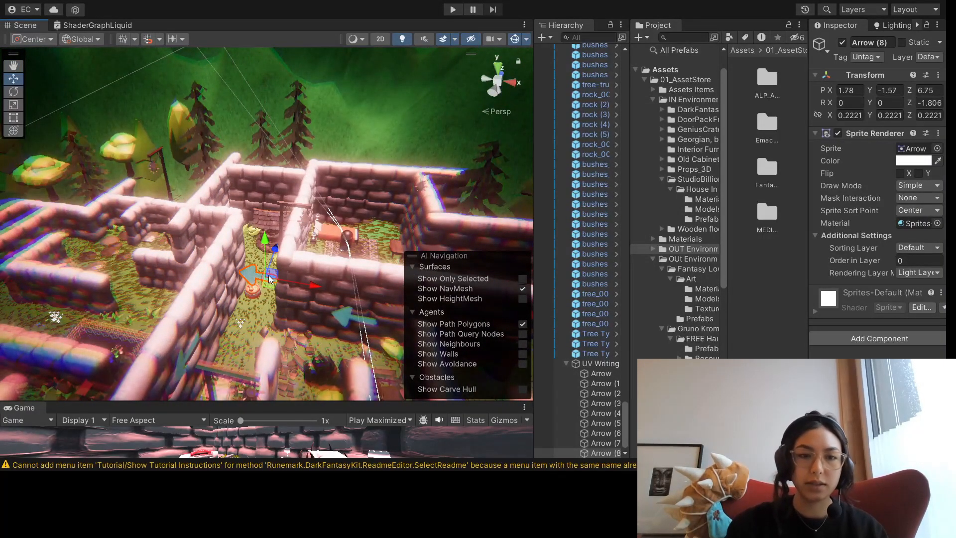
pyautogui.press('Delete')
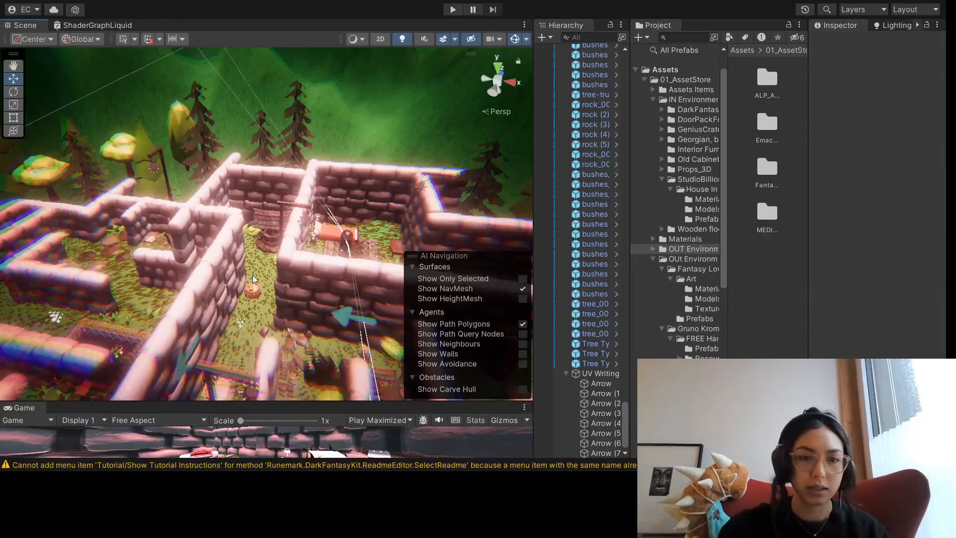
# - Duplicate the side-wall arrow with Y rotation 90, move the copy along that wall to Z 4.17, and set its Z rotation to 0
pyautogui.hotkey('ctrl', 'z')
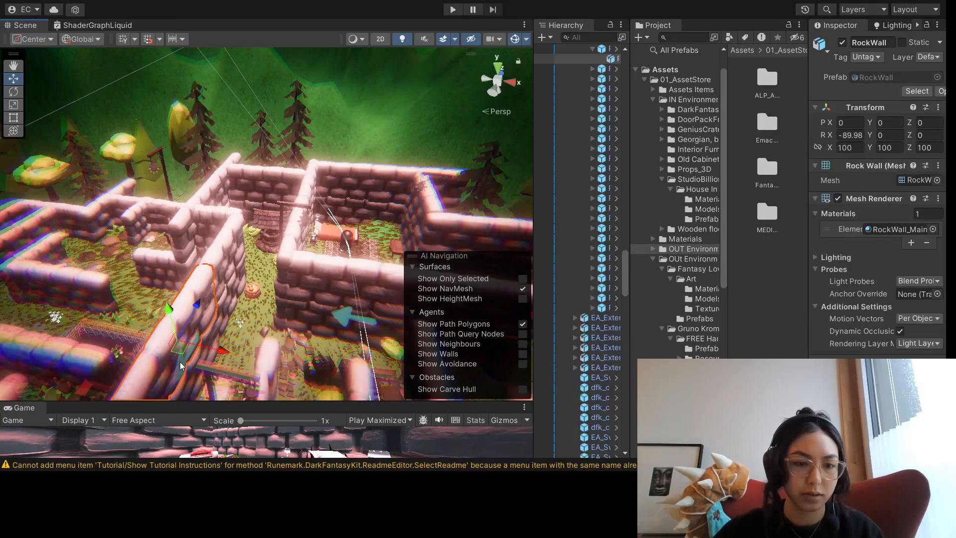
pyautogui.moveTo(211, 312); pyautogui.dragTo(257, 263)
pyautogui.click(13, 91)
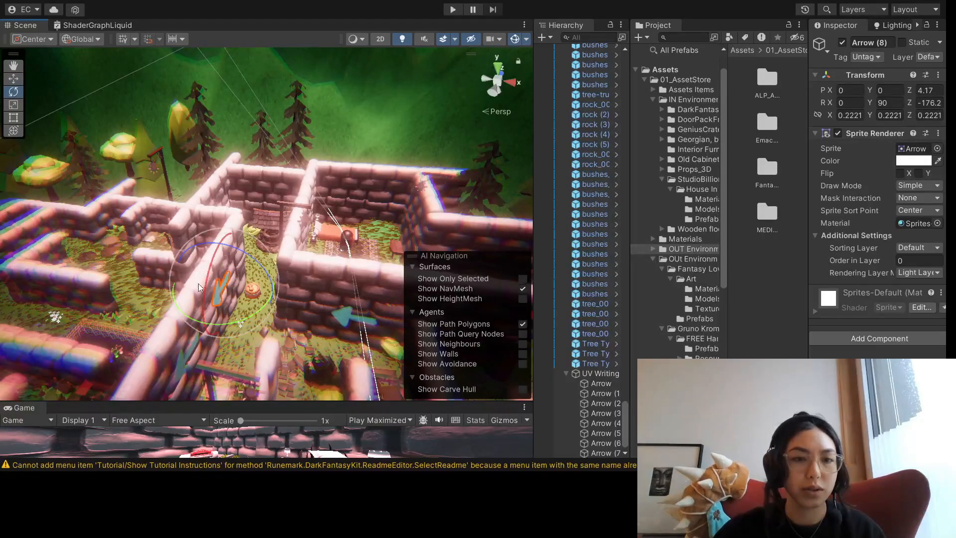
pyautogui.moveTo(207, 293); pyautogui.dragTo(490, 133)
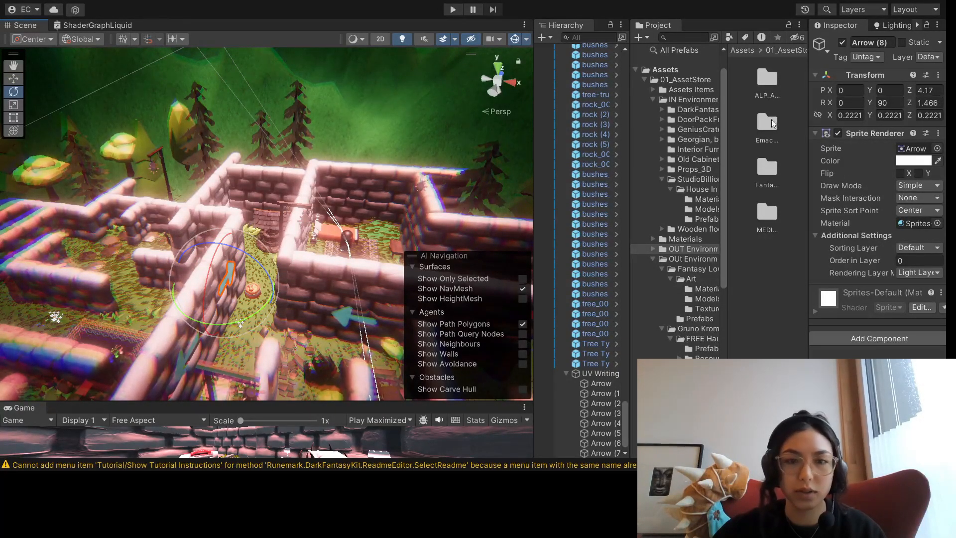
pyautogui.click(940, 104)
pyautogui.write('0')
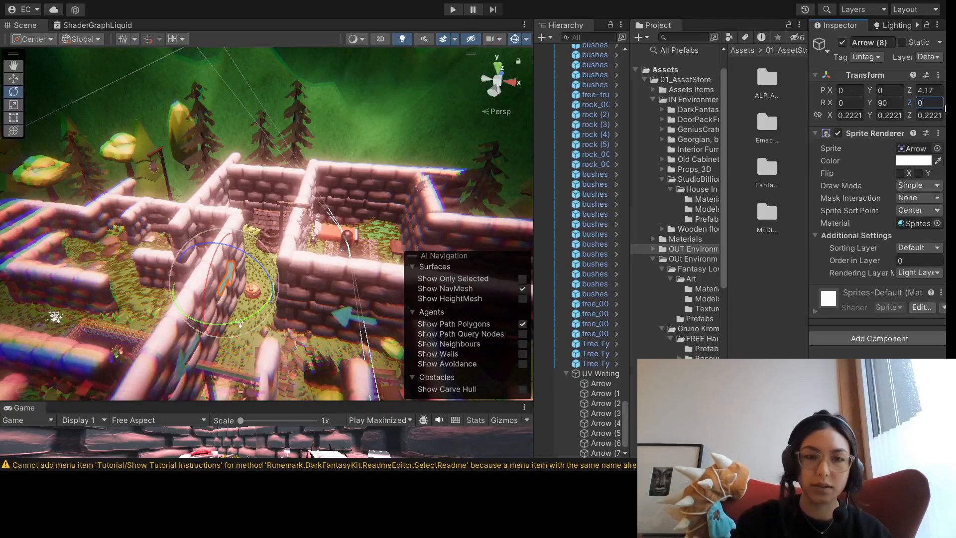
# - Shift the copied arrow along the side wall to Z 2.1, next to the arrow pointing the opposite way
pyautogui.press('d')
pyautogui.moveTo(448, 167); pyautogui.dragTo(319, 185, button='right')
pyautogui.press('w')
pyautogui.moveTo(351, 183); pyautogui.dragTo(319, 185)
pyautogui.moveTo(359, 214); pyautogui.dragTo(343, 224, button='right')
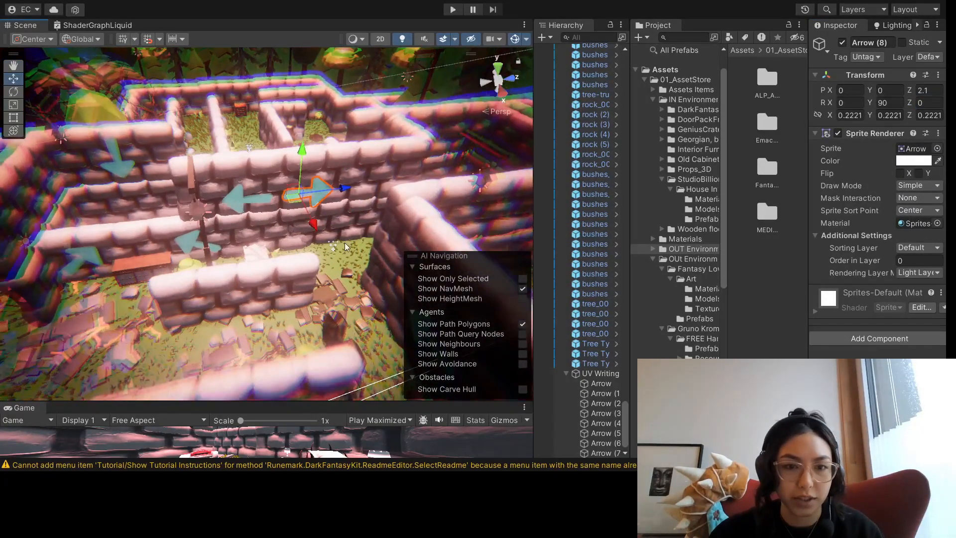
# - Look over the arrow-marked walls, corridors and dead ends of the maze for spots that need props
pyautogui.click(343, 247)
pyautogui.moveTo(344, 247); pyautogui.dragTo(317, 234, button='middle')
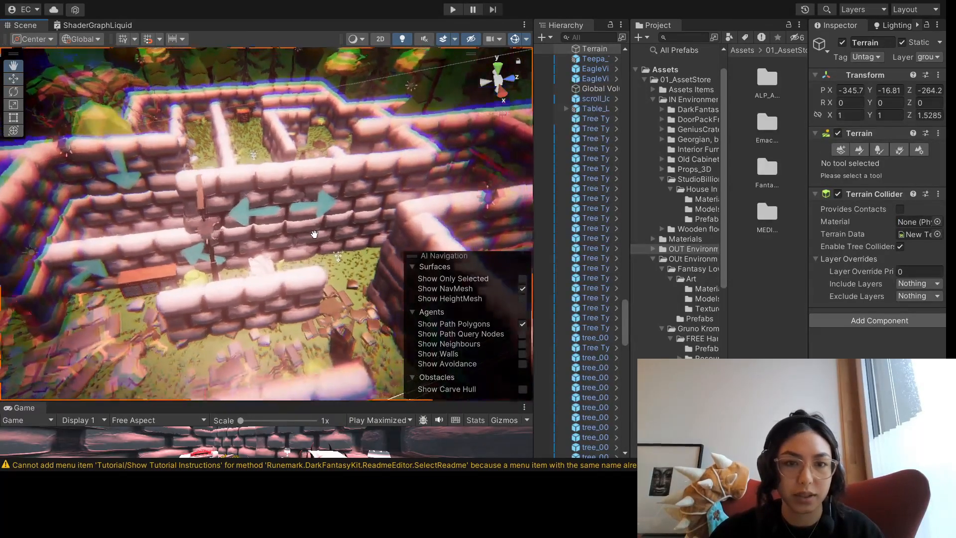
pyautogui.moveTo(318, 234); pyautogui.dragTo(298, 224, button='right')
pyautogui.moveTo(349, 199); pyautogui.dragTo(313, 194, button='right')
pyautogui.moveTo(313, 194); pyautogui.dragTo(166, 198, button='middle')
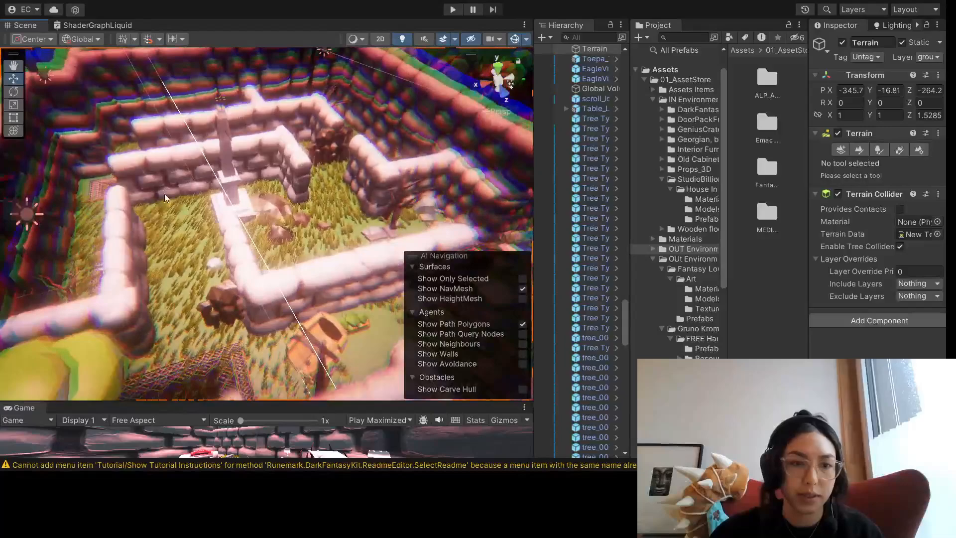
pyautogui.moveTo(200, 215); pyautogui.dragTo(299, 214, button='right')
pyautogui.moveTo(299, 214); pyautogui.dragTo(244, 174, button='middle')
pyautogui.moveTo(244, 184); pyautogui.dragTo(298, 316, button='right')
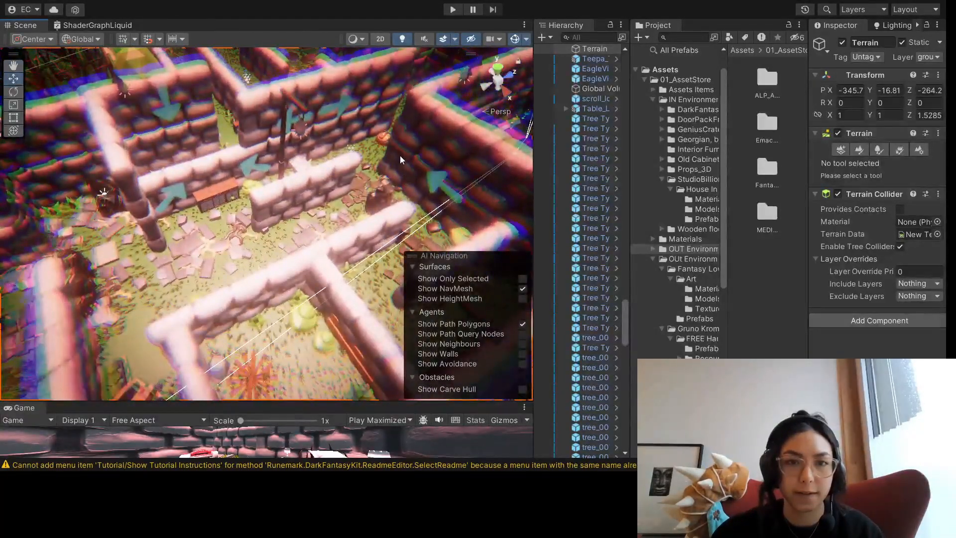
pyautogui.moveTo(101, 274); pyautogui.dragTo(15, 271, button='right')
pyautogui.moveTo(259, 199); pyautogui.dragTo(195, 234, button='middle')
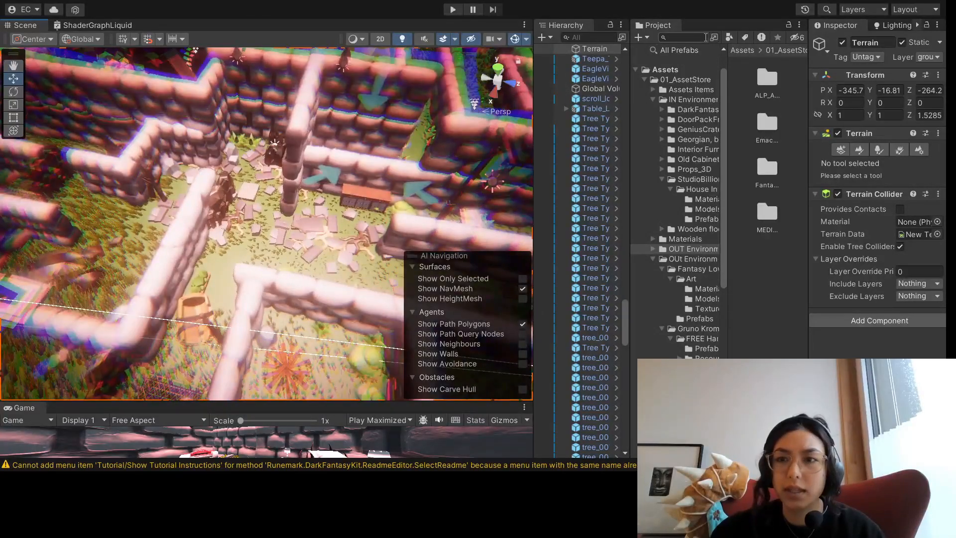
# - Place the chest and chest_001 models from the Fantasy art Models folder together in the grassy walled area beside the pillar
pyautogui.click(706, 298)
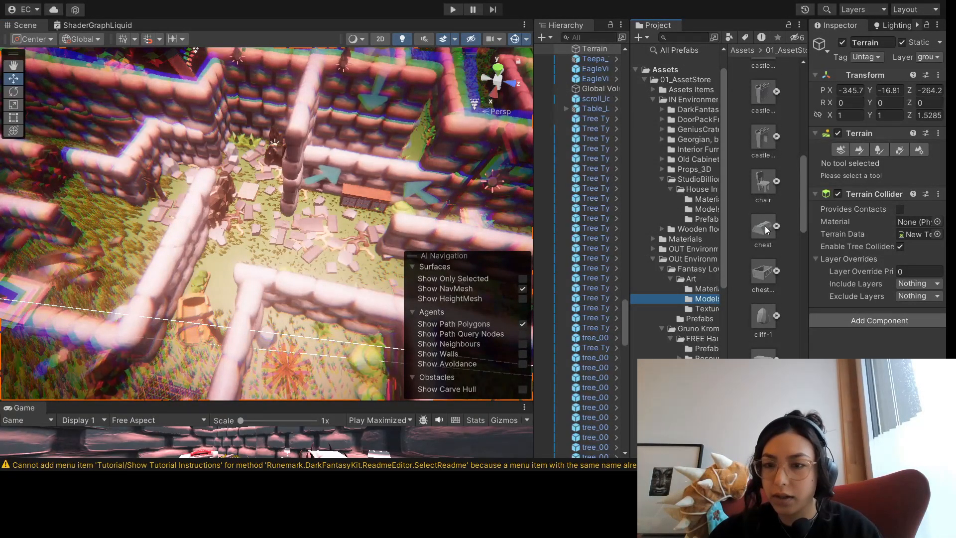
pyautogui.scroll(-2, 767, 229)
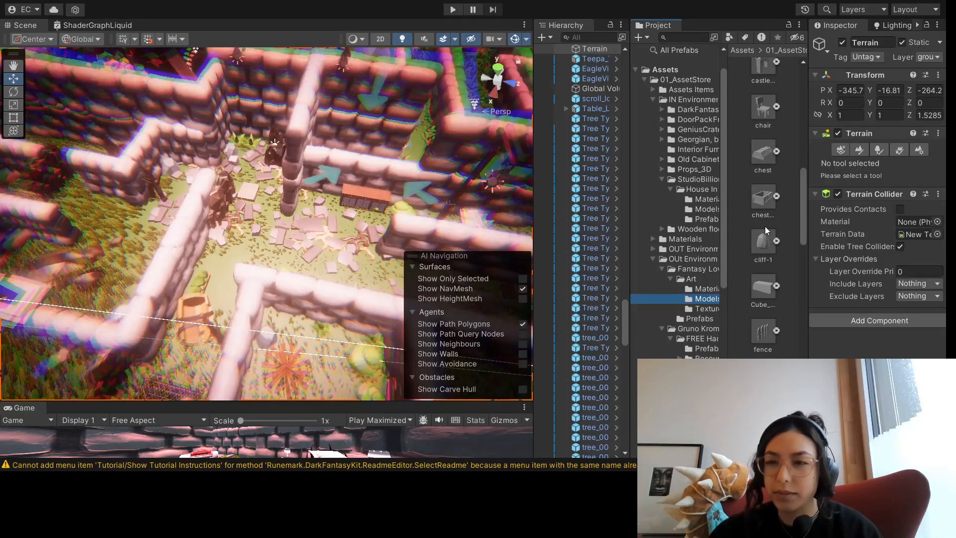
pyautogui.scroll(-2, 765, 224)
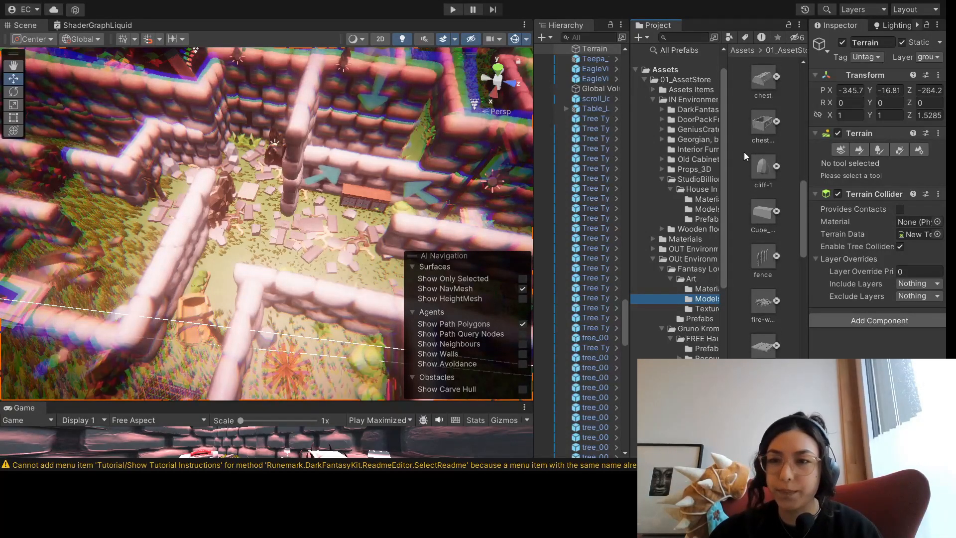
pyautogui.moveTo(287, 163); pyautogui.dragTo(225, 172, button='right')
pyautogui.moveTo(748, 127); pyautogui.dragTo(178, 205)
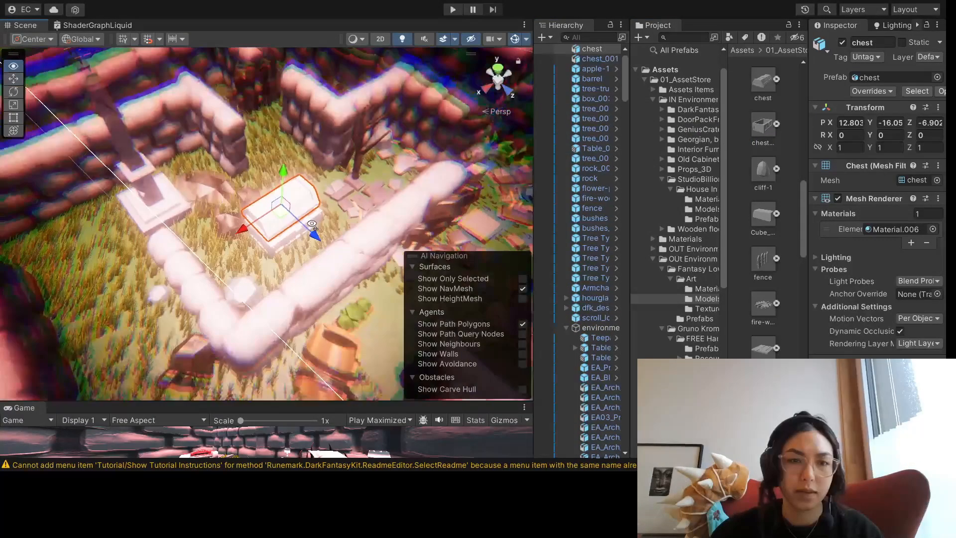
pyautogui.moveTo(312, 224); pyautogui.dragTo(326, 193, button='right')
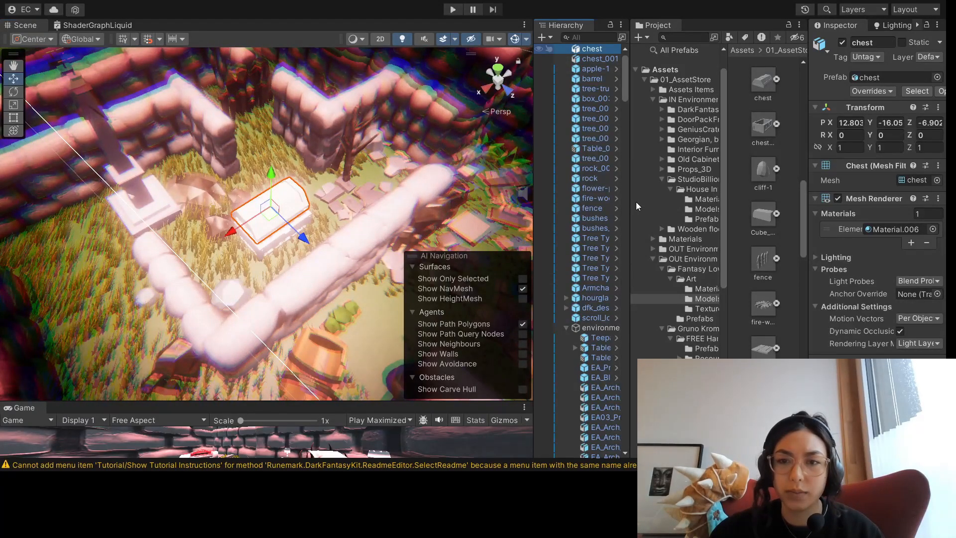
# - Group chest and chest_001 under a new parent named Chest and shift the group to X 12.96
pyautogui.hotkey('ctrl', 'shift', 'g')
pyautogui.click(605, 73)
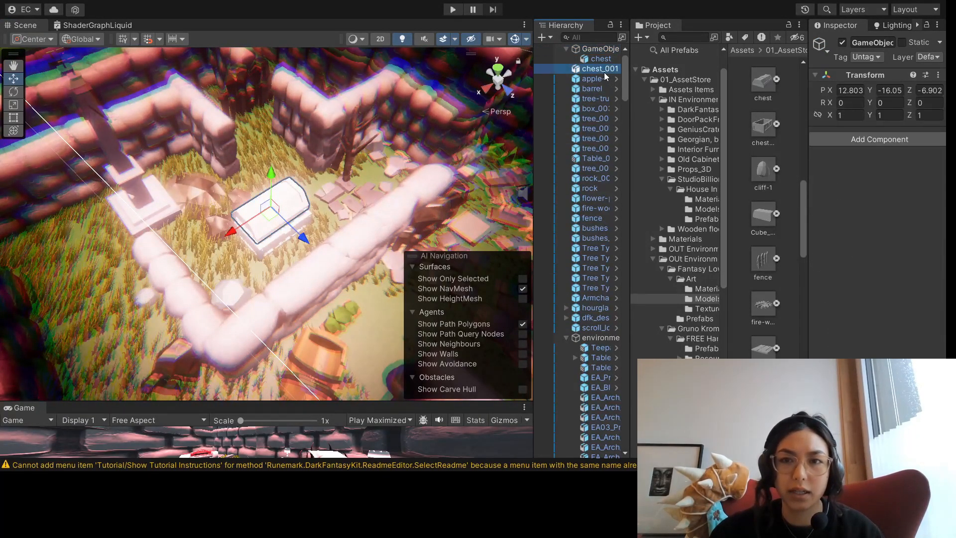
pyautogui.scroll(1, 604, 60)
pyautogui.moveTo(597, 69); pyautogui.dragTo(597, 71)
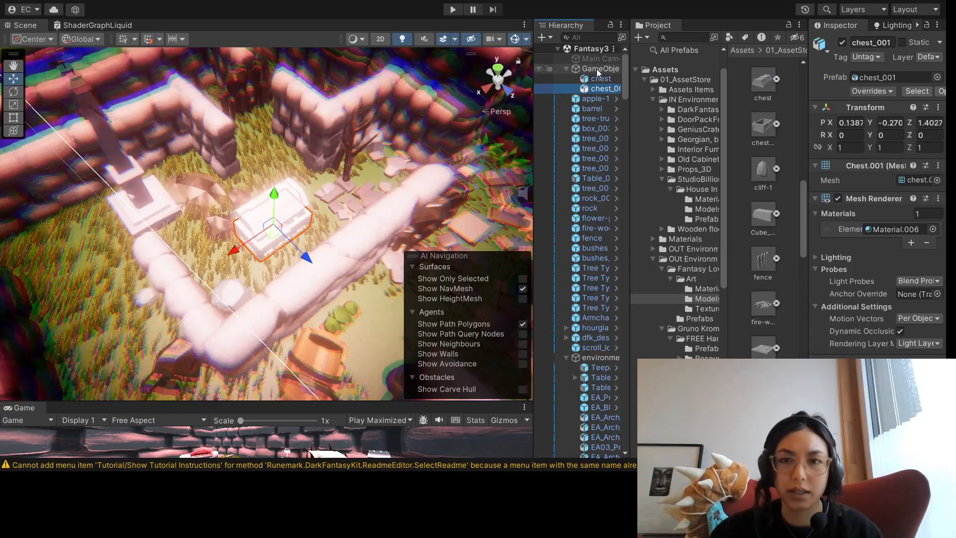
pyautogui.click(598, 70)
pyautogui.press('F2')
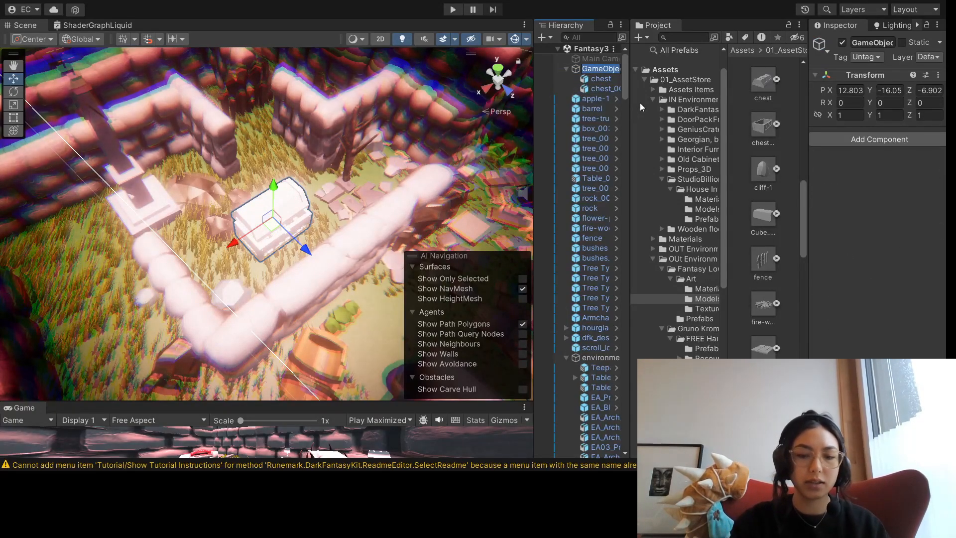
pyautogui.write('Chest')
pyautogui.press('Return')
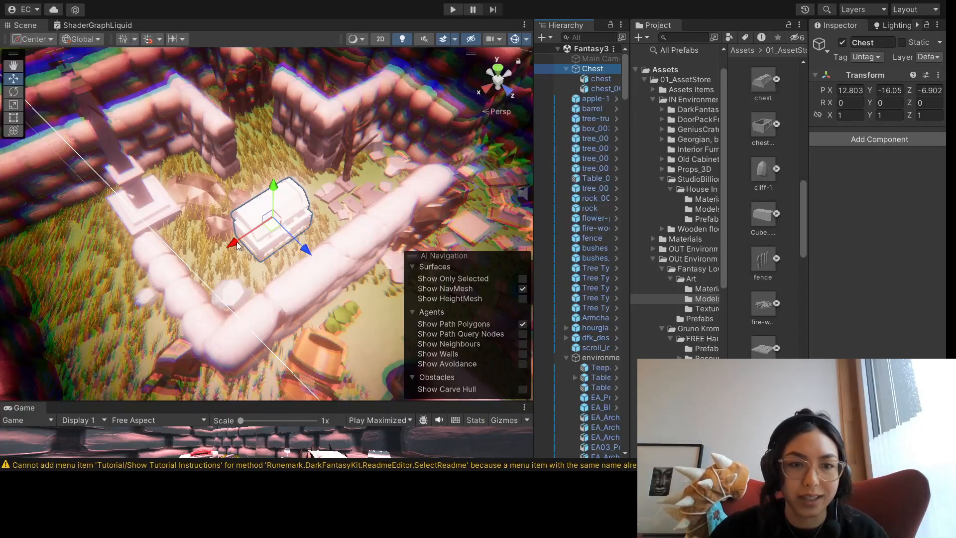
pyautogui.moveTo(238, 245)
pyautogui.mouseDown()
pyautogui.moveTo(258, 229)
pyautogui.moveTo(228, 240)
pyautogui.mouseUp()
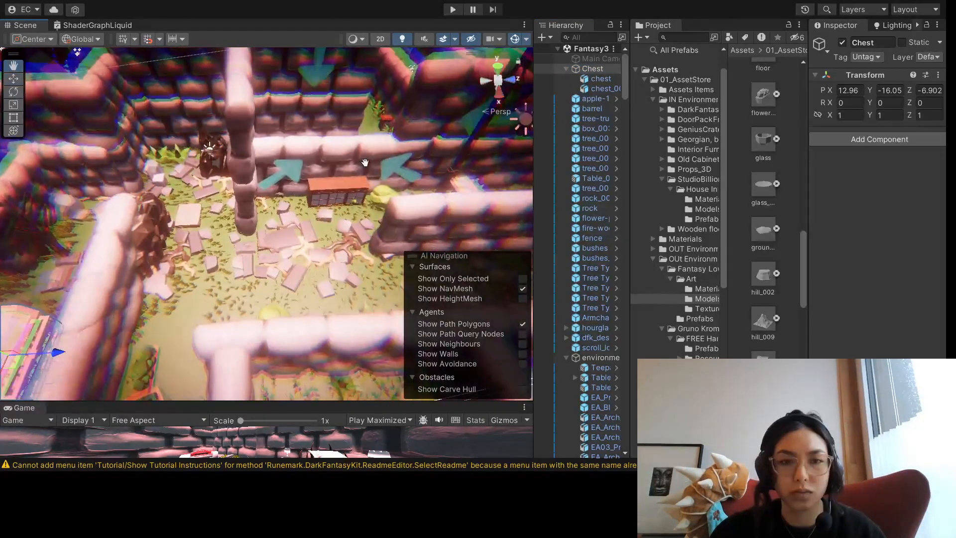
# - Delete the orange-topped table standing against the wall between the two facing arrows
pyautogui.moveTo(364, 162); pyautogui.dragTo(359, 217, button='middle')
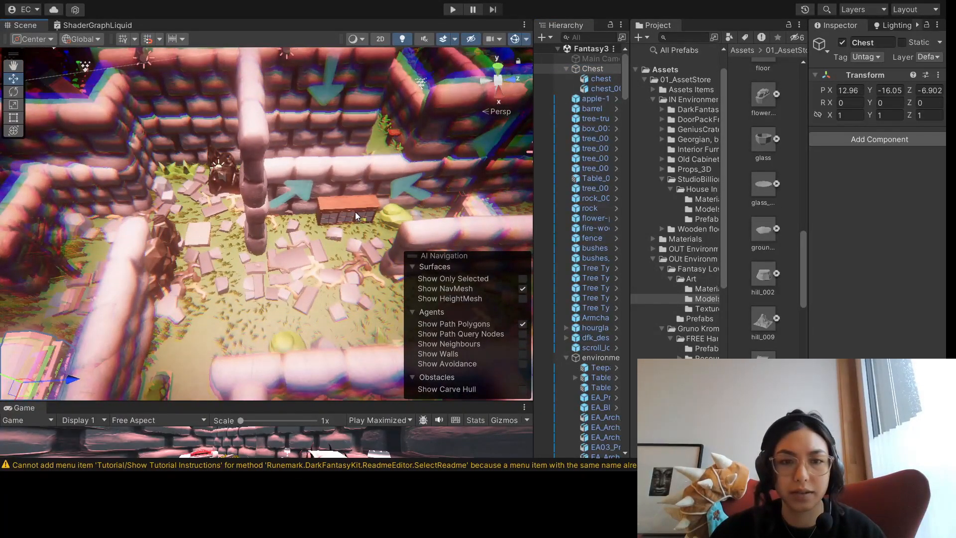
pyautogui.click(355, 208)
pyautogui.press('Delete')
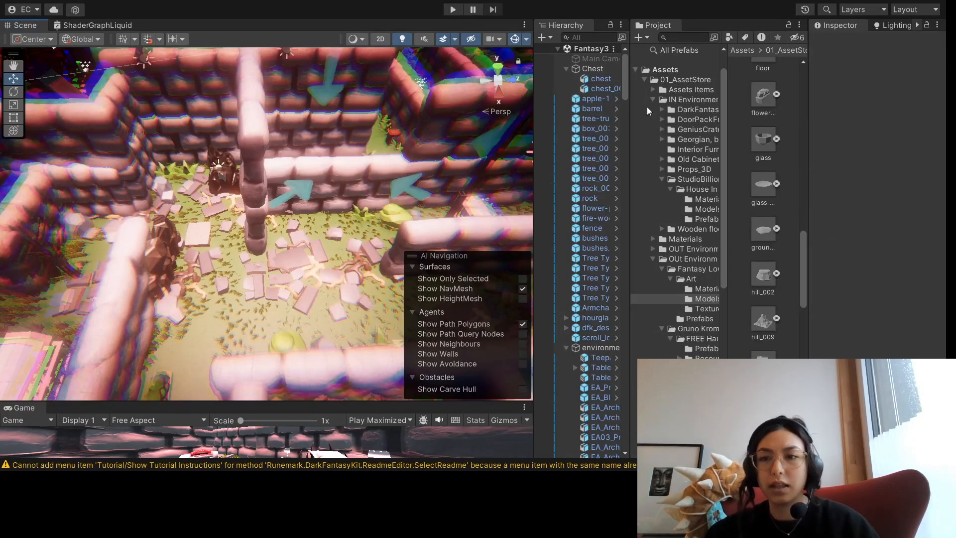
# - Place a tree-truck model on the ground in front of the wall between the two facing arrows
pyautogui.scroll(-15, 771, 273)
pyautogui.moveTo(764, 240); pyautogui.dragTo(359, 220)
pyautogui.click(355, 239)
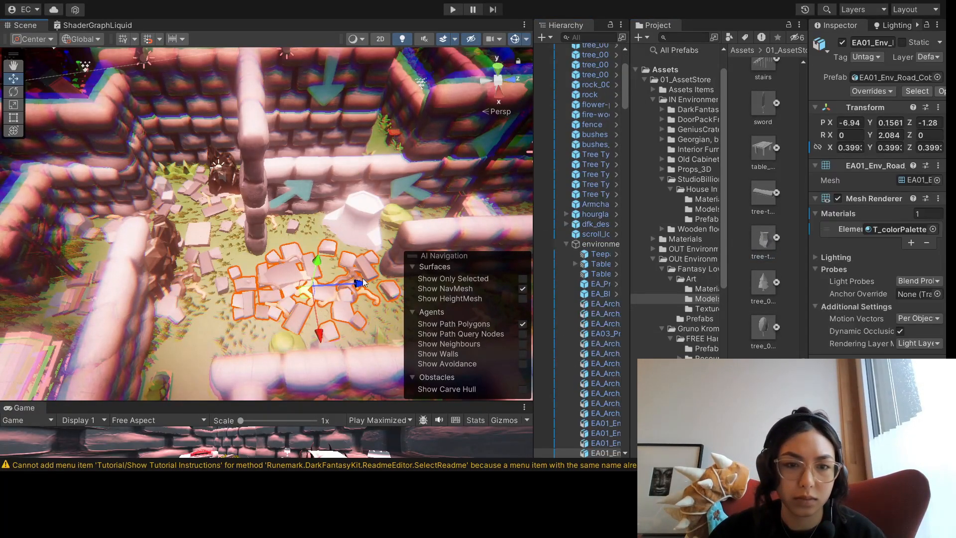
# - Add a box_003 model beside the tree trunk and scale it down uniformly to about 0.664
pyautogui.moveTo(364, 217); pyautogui.dragTo(325, 249, button='middle')
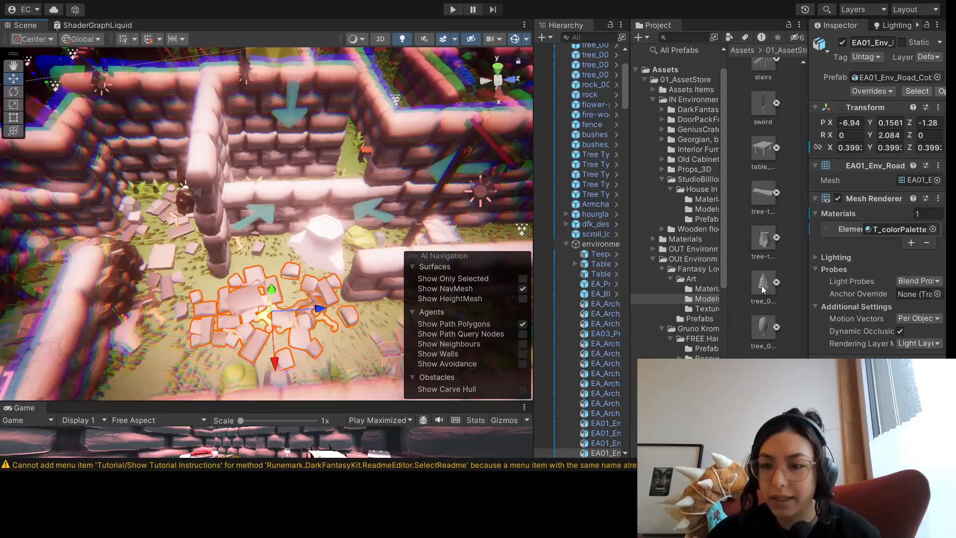
pyautogui.scroll(3, 761, 282)
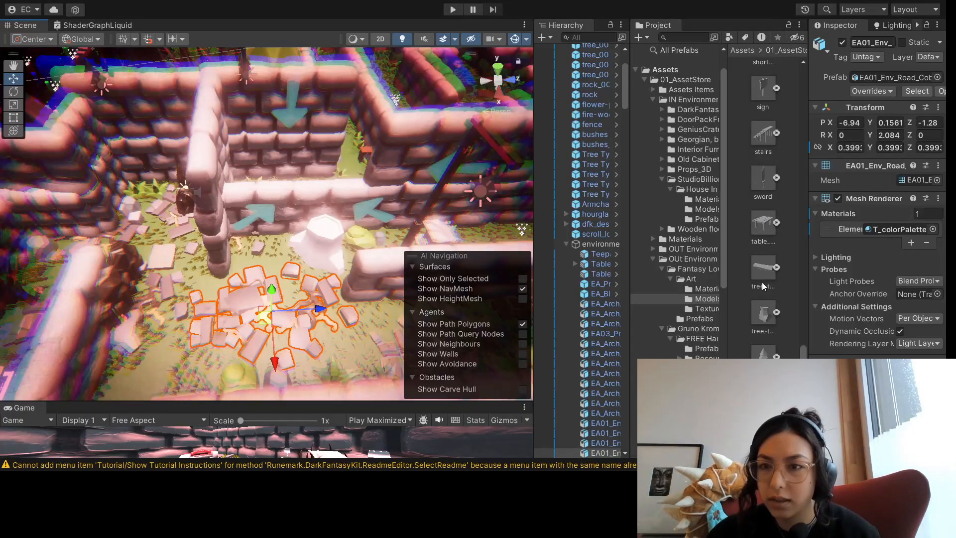
pyautogui.scroll(15, 759, 278)
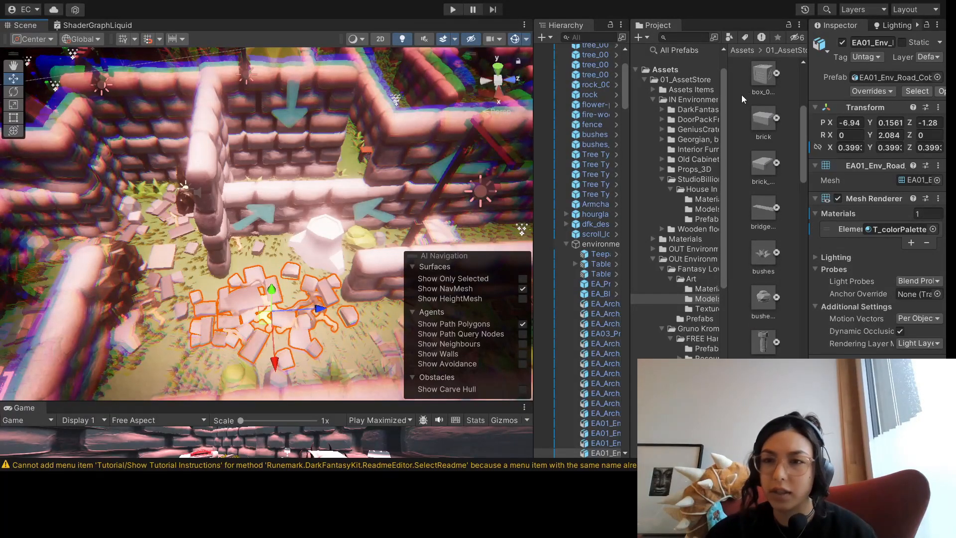
pyautogui.moveTo(333, 252); pyautogui.dragTo(268, 247)
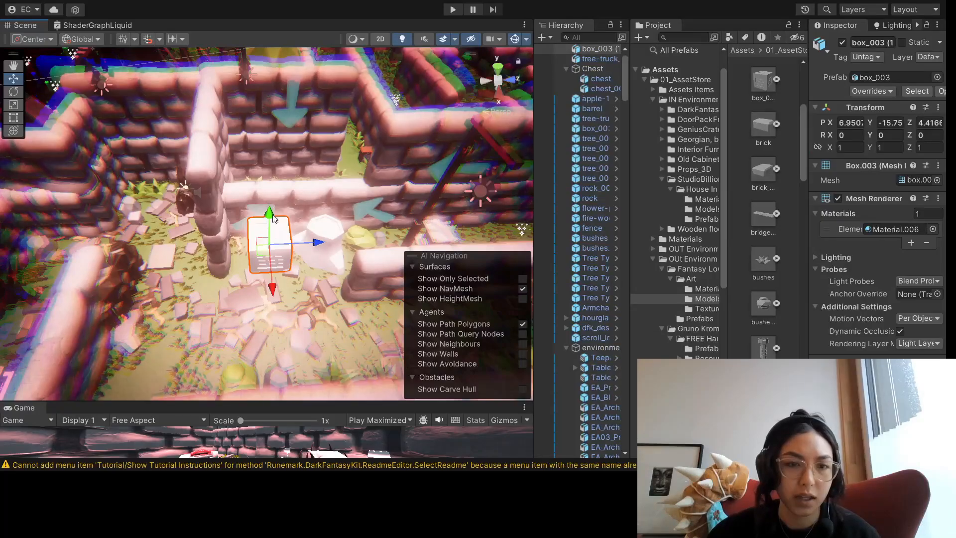
pyautogui.click(14, 104)
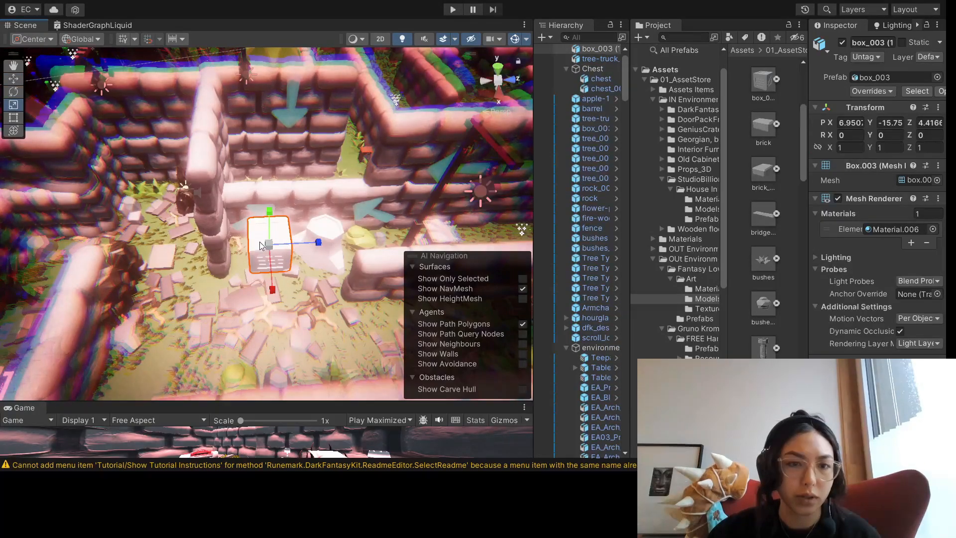
pyautogui.moveTo(259, 245); pyautogui.dragTo(250, 256)
pyautogui.moveTo(340, 256); pyautogui.dragTo(287, 231, button='middle')
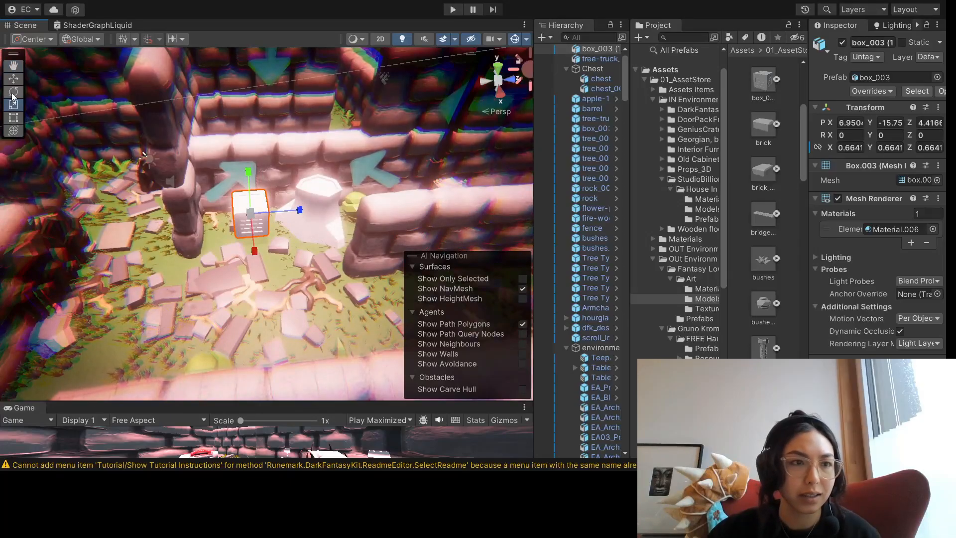
# - Move the scaled box across the stone-littered corridor to X 11.87, Z 1.69, near the opposite wall
pyautogui.moveTo(254, 250); pyautogui.dragTo(256, 382)
pyautogui.moveTo(256, 382); pyautogui.dragTo(175, 264, button='right')
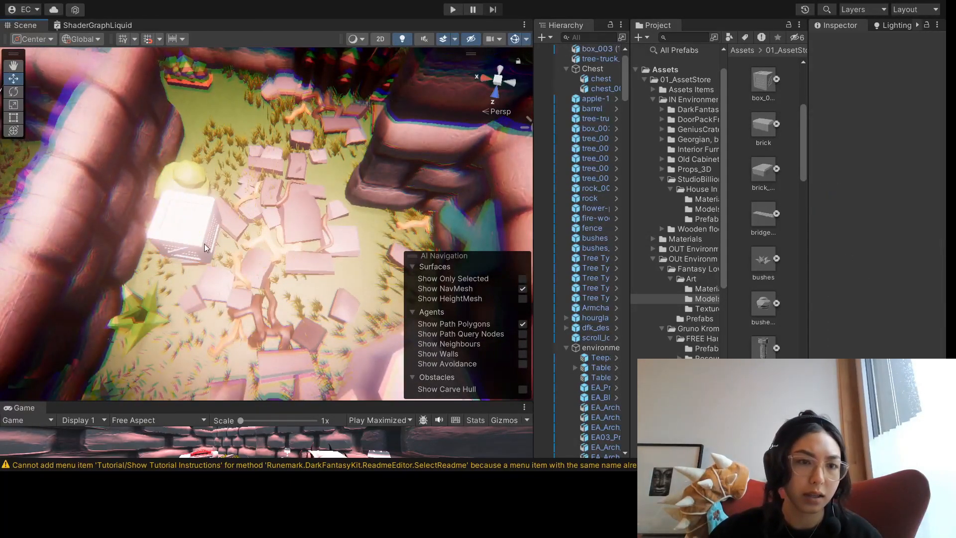
pyautogui.moveTo(174, 273); pyautogui.dragTo(166, 135)
pyautogui.moveTo(366, 237); pyautogui.dragTo(407, 204, button='right')
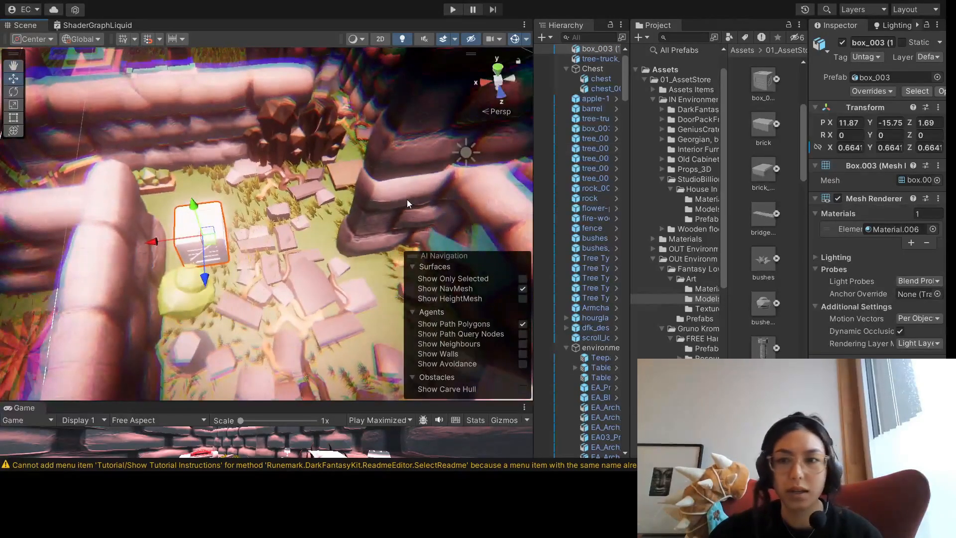
# - Apply the Texture-1 material to the white box and to the tree trunk between the two facing arrows
pyautogui.click(702, 289)
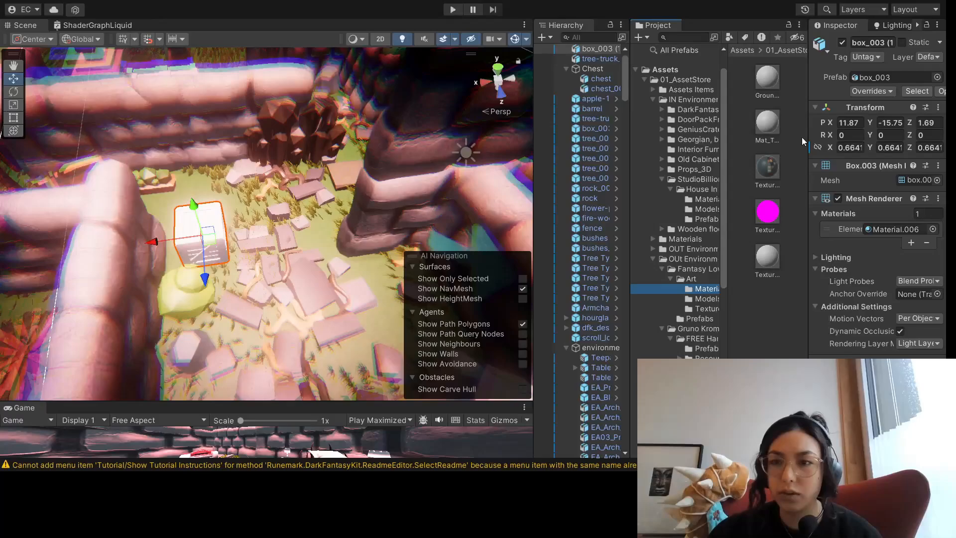
pyautogui.moveTo(767, 172); pyautogui.dragTo(194, 215)
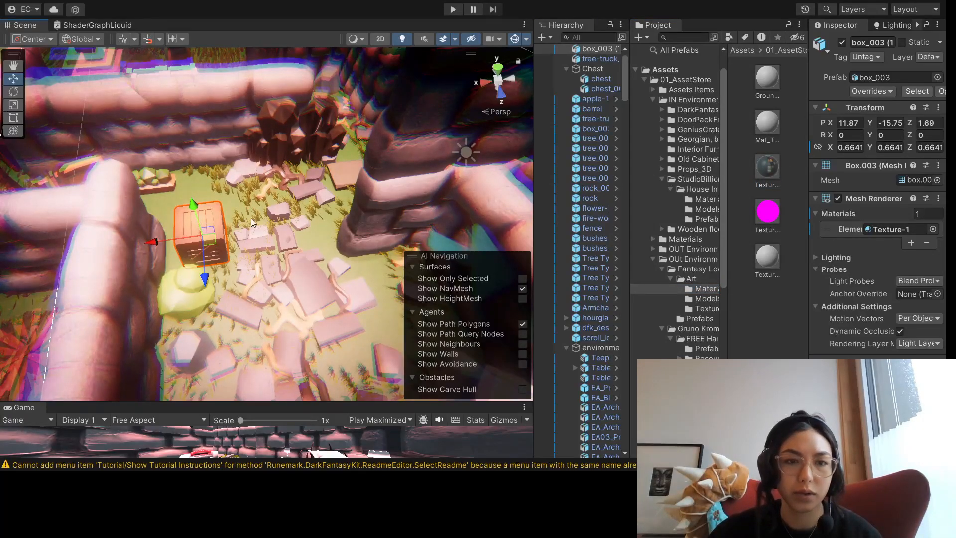
pyautogui.moveTo(251, 218); pyautogui.dragTo(383, 216, button='right')
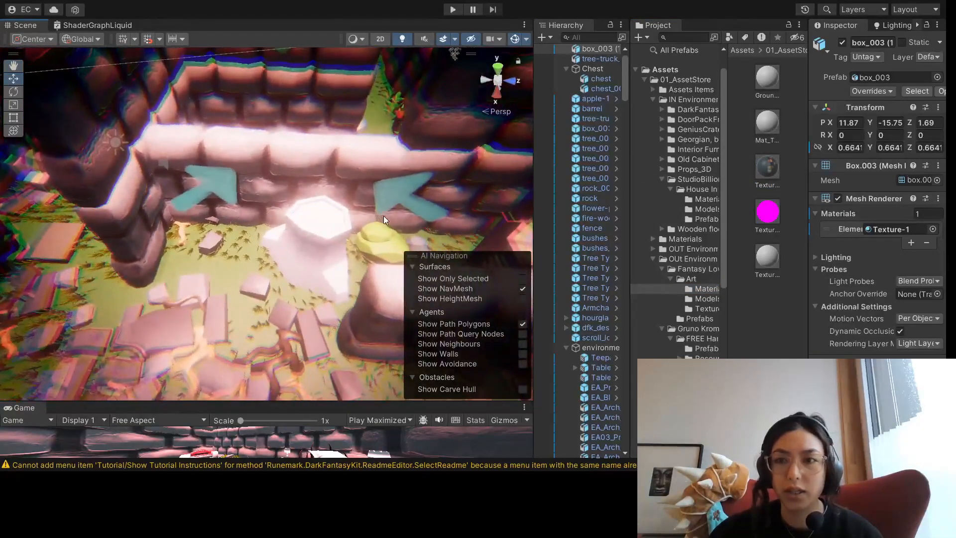
pyautogui.click(306, 241)
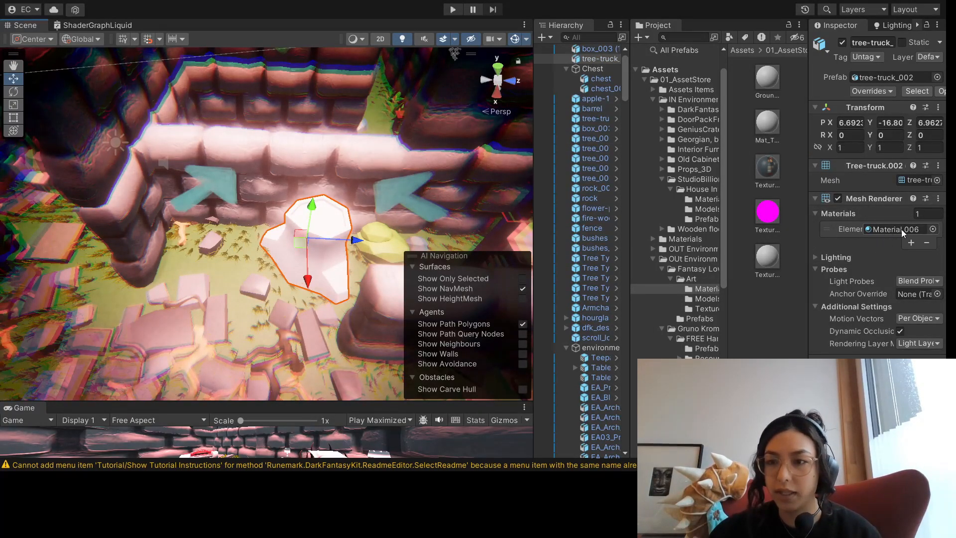
pyautogui.moveTo(771, 172); pyautogui.dragTo(883, 232)
# - Move the crate next to the tree trunk and lower it onto the ground at X 7, Y -16.22, Z 4.82
pyautogui.moveTo(259, 234); pyautogui.dragTo(172, 280, button='right')
pyautogui.click(169, 305)
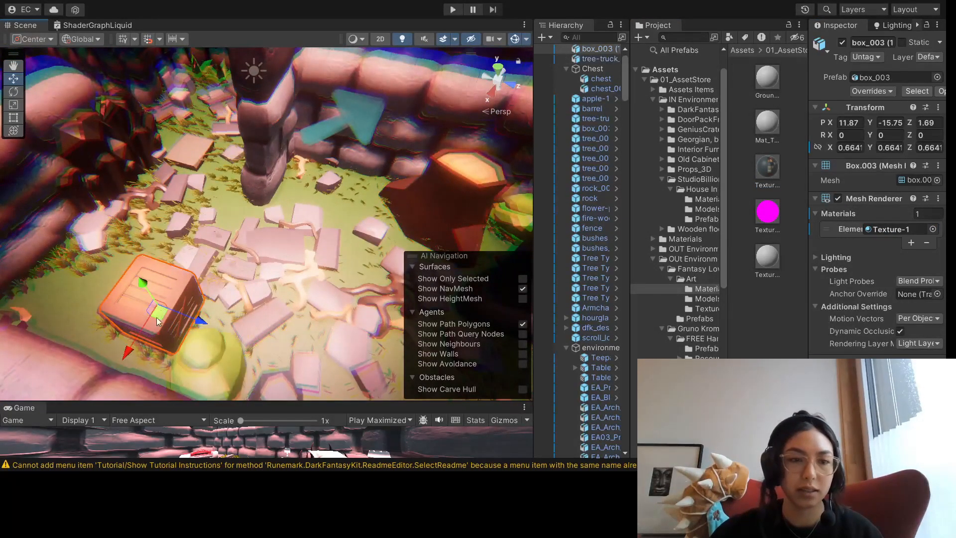
pyautogui.moveTo(133, 342); pyautogui.dragTo(407, 210)
pyautogui.moveTo(407, 211); pyautogui.dragTo(437, 145, button='right')
pyautogui.moveTo(437, 145); pyautogui.dragTo(429, 83, button='middle')
pyautogui.moveTo(304, 130); pyautogui.dragTo(304, 146)
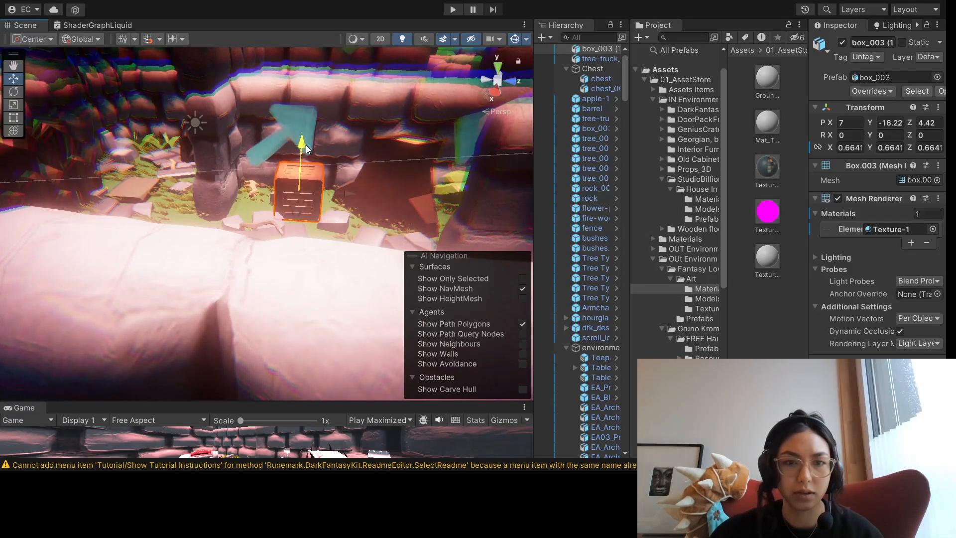
pyautogui.moveTo(348, 193); pyautogui.dragTo(363, 190)
pyautogui.moveTo(374, 172); pyautogui.dragTo(301, 208, button='right')
pyautogui.moveTo(301, 208); pyautogui.dragTo(304, 245, button='middle')
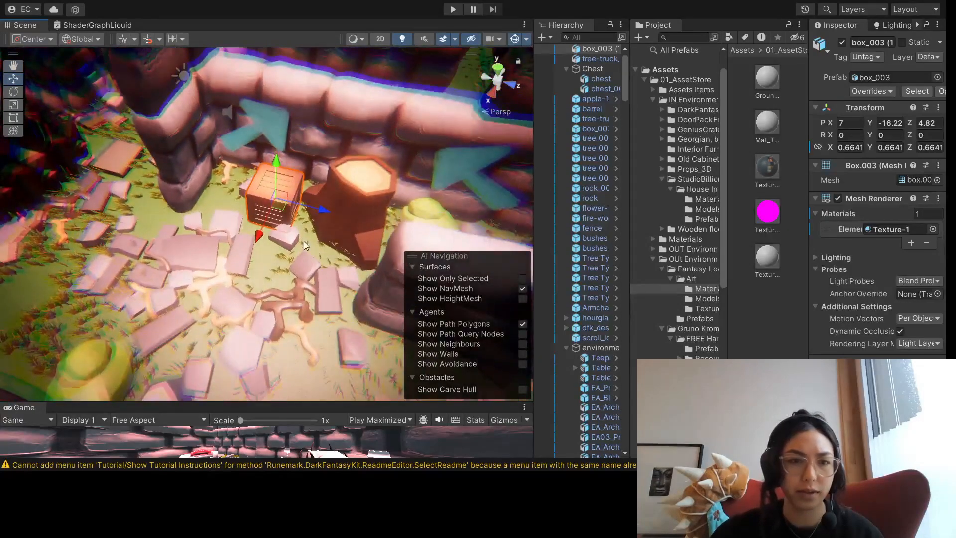
# - Move the crate across the corridor beside the yellow bush at X 12.12, Z 1.64
pyautogui.moveTo(255, 234); pyautogui.dragTo(183, 382)
pyautogui.moveTo(183, 383); pyautogui.dragTo(239, 340, button='middle')
pyautogui.moveTo(276, 327); pyautogui.dragTo(165, 282)
pyautogui.moveTo(103, 313); pyautogui.dragTo(102, 316)
pyautogui.moveTo(124, 279); pyautogui.dragTo(256, 324, button='middle')
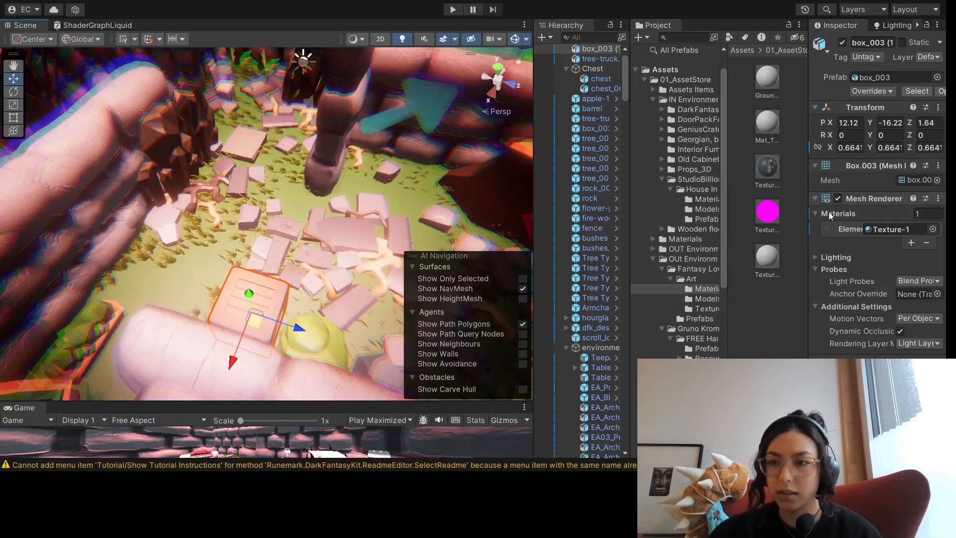
pyautogui.click(486, 175)
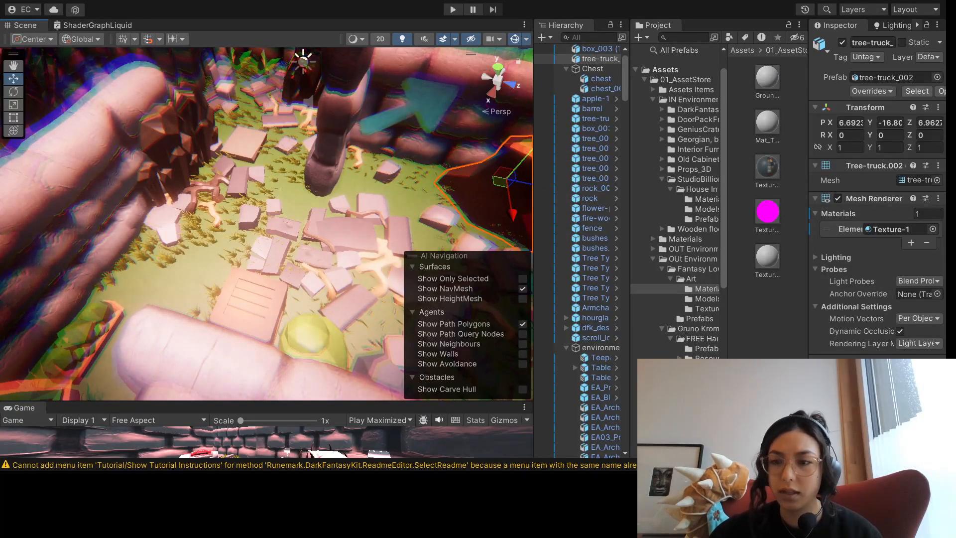
pyautogui.click(252, 301)
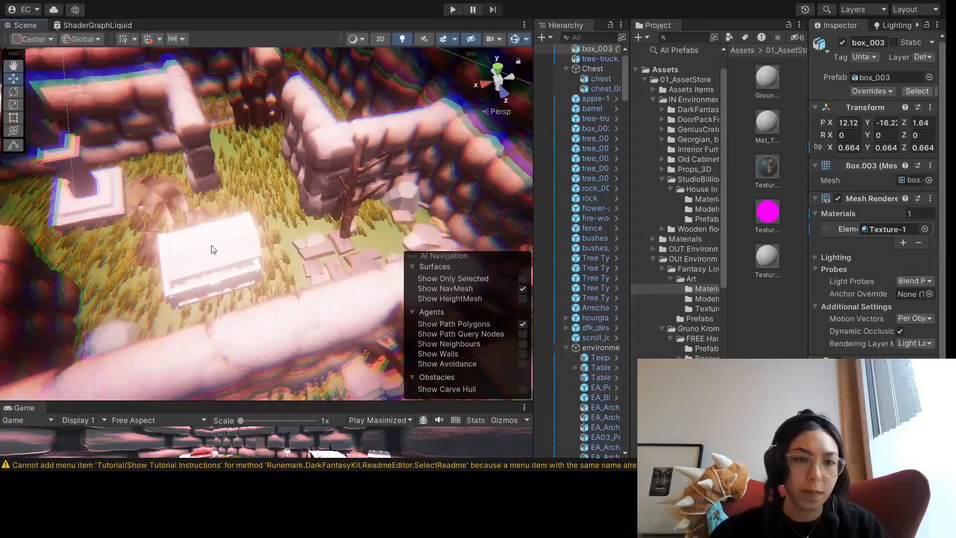
# - Apply the Texture-1 material to both parts of the chest, the lid and the chest_001 base
pyautogui.click(212, 247)
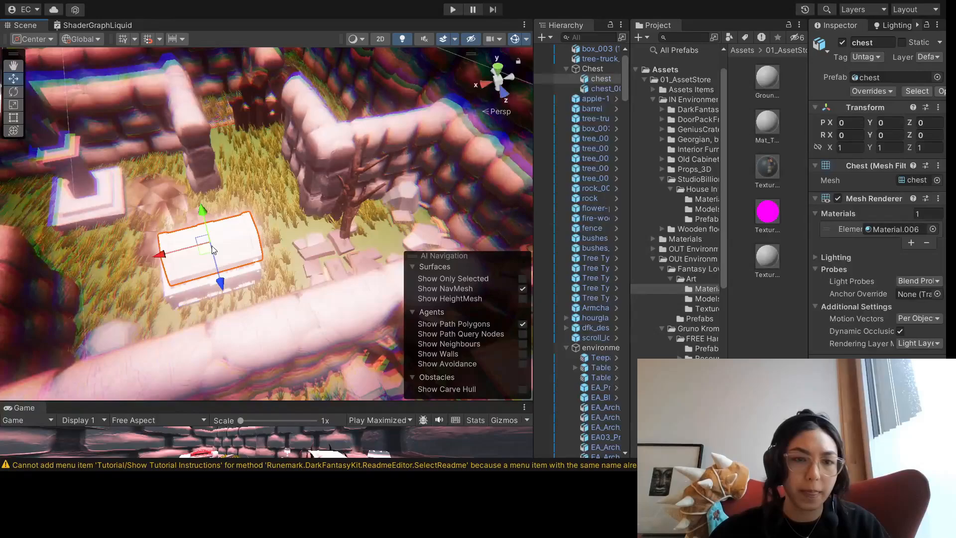
pyautogui.scroll(3, 215, 239)
pyautogui.moveTo(224, 237); pyautogui.dragTo(239, 205, button='middle')
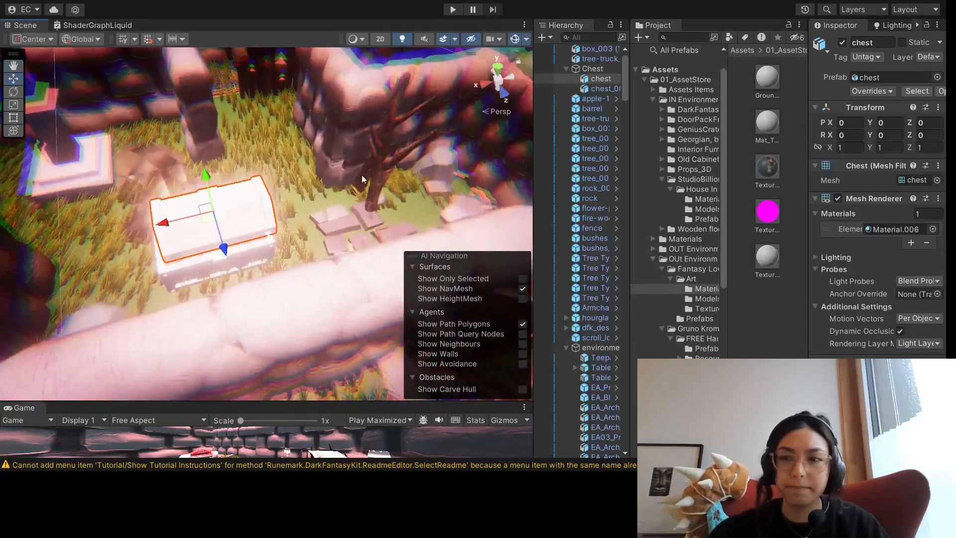
pyautogui.moveTo(836, 198); pyautogui.dragTo(880, 229)
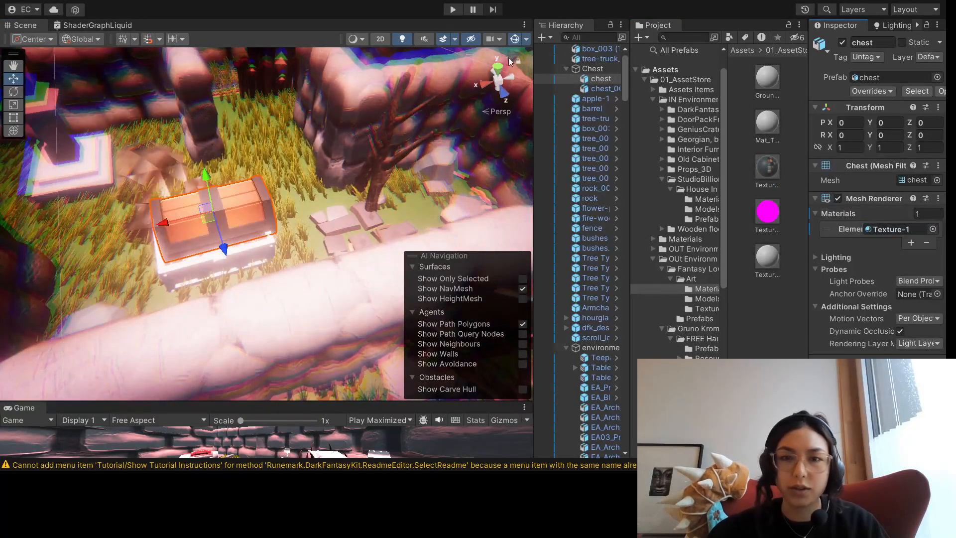
pyautogui.click(605, 88)
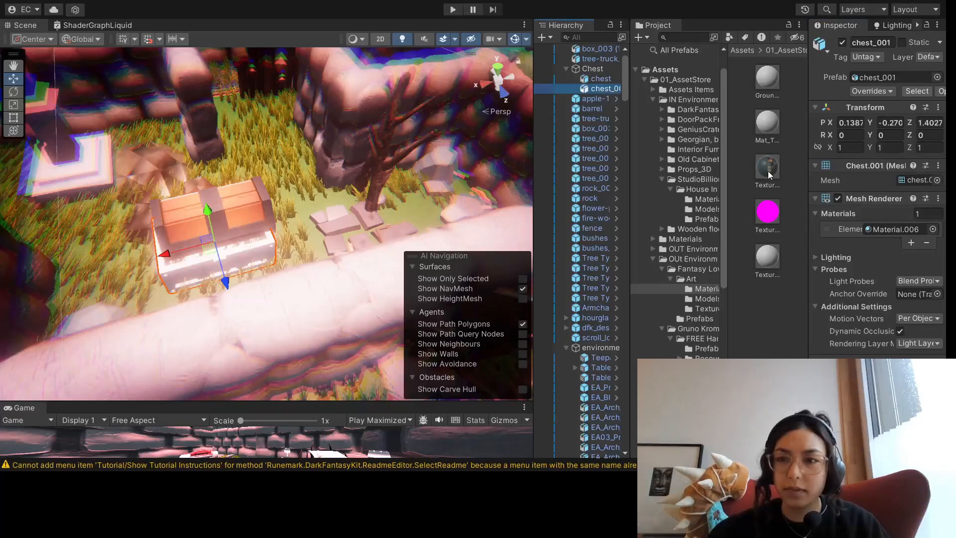
pyautogui.moveTo(767, 172); pyautogui.dragTo(157, 225)
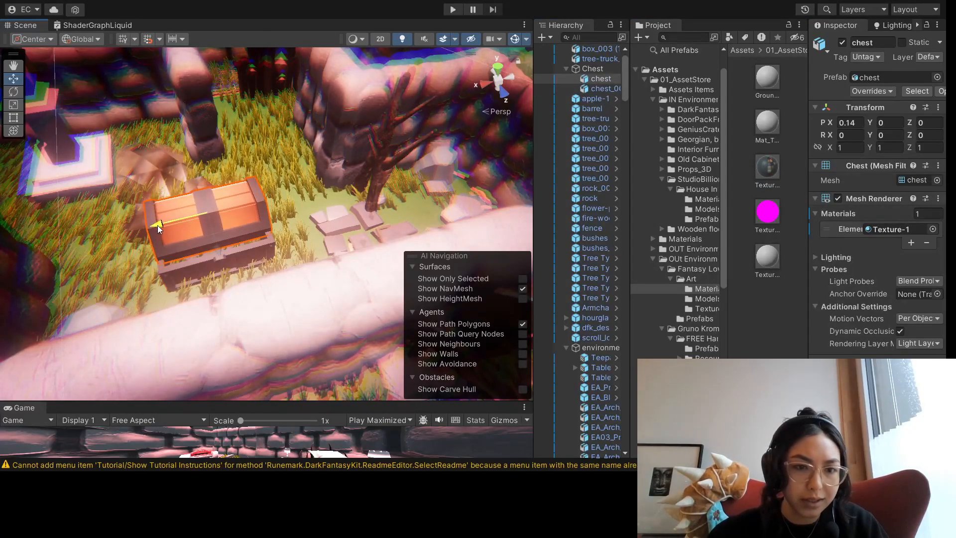
# - Reposition the chest lid over its base at X 0.13, Y 0.148, Z -0.029
pyautogui.scroll(3, 205, 232)
pyautogui.moveTo(206, 234); pyautogui.dragTo(395, 259, button='middle')
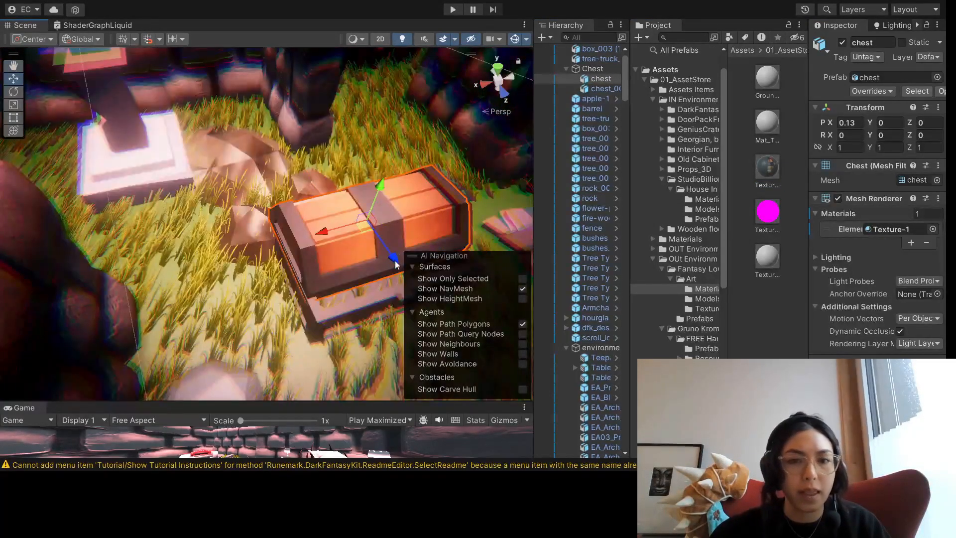
pyautogui.moveTo(396, 259); pyautogui.dragTo(398, 263)
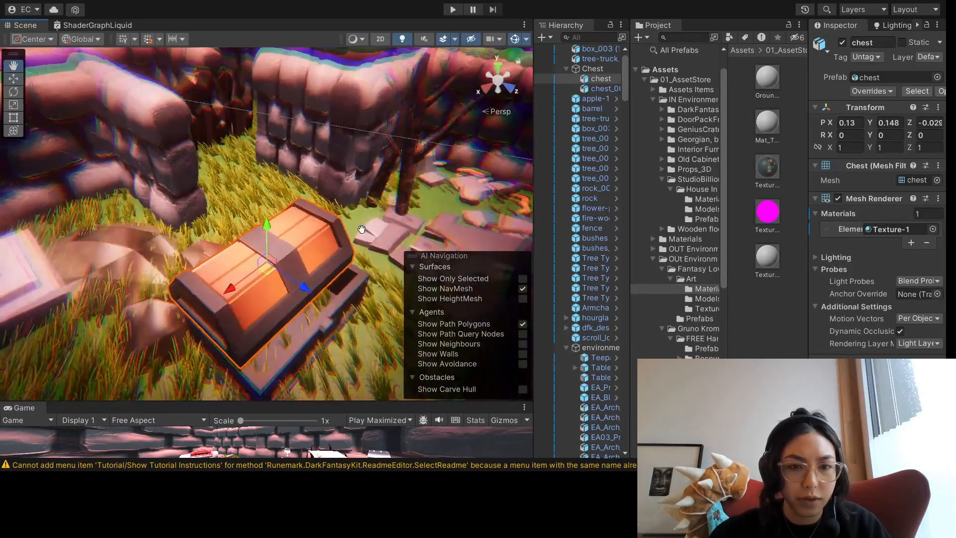
# - Examine how the chest lid sits on its base from several angles
pyautogui.moveTo(363, 229); pyautogui.dragTo(431, 151, button='middle')
pyautogui.scroll(3, 357, 226)
pyautogui.moveTo(357, 225); pyautogui.dragTo(368, 196, button='middle')
pyautogui.scroll(3, 341, 246)
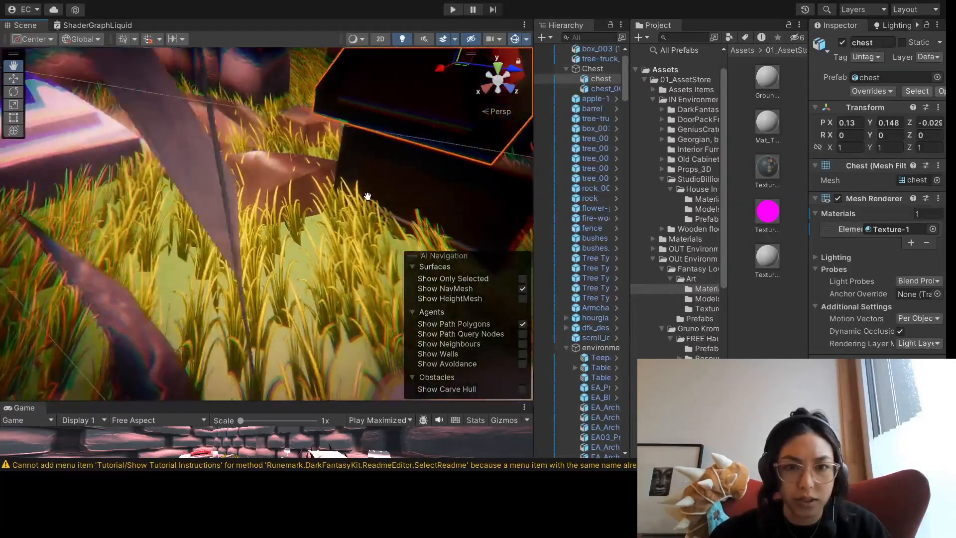
pyautogui.scroll(-3, 368, 196)
pyautogui.moveTo(367, 197); pyautogui.dragTo(418, 150, button='right')
pyautogui.moveTo(417, 151); pyautogui.dragTo(324, 170, button='middle')
pyautogui.moveTo(324, 170); pyautogui.dragTo(297, 214, button='right')
pyautogui.moveTo(297, 213); pyautogui.dragTo(343, 249, button='middle')
pyautogui.moveTo(344, 249); pyautogui.dragTo(527, 107, button='right')
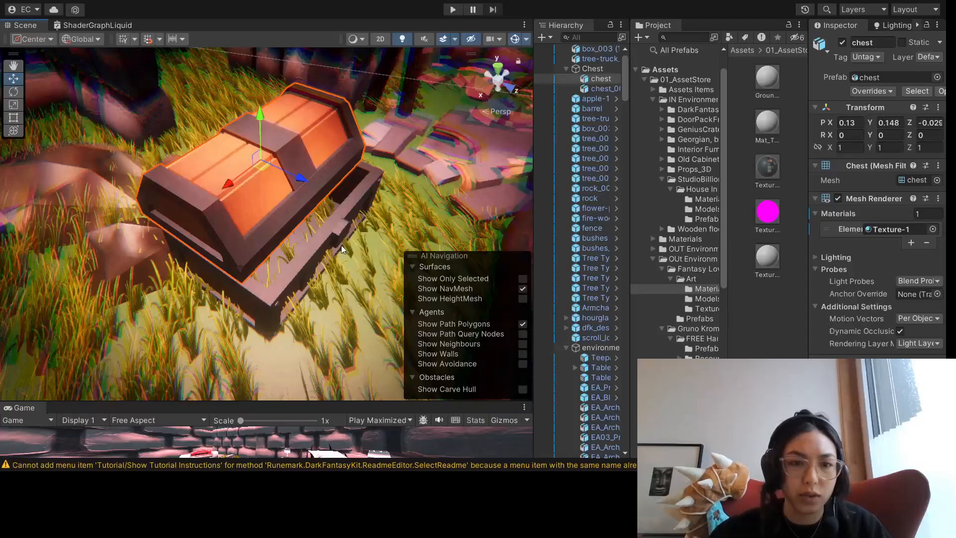
pyautogui.moveTo(344, 183); pyautogui.dragTo(310, 222, button='middle')
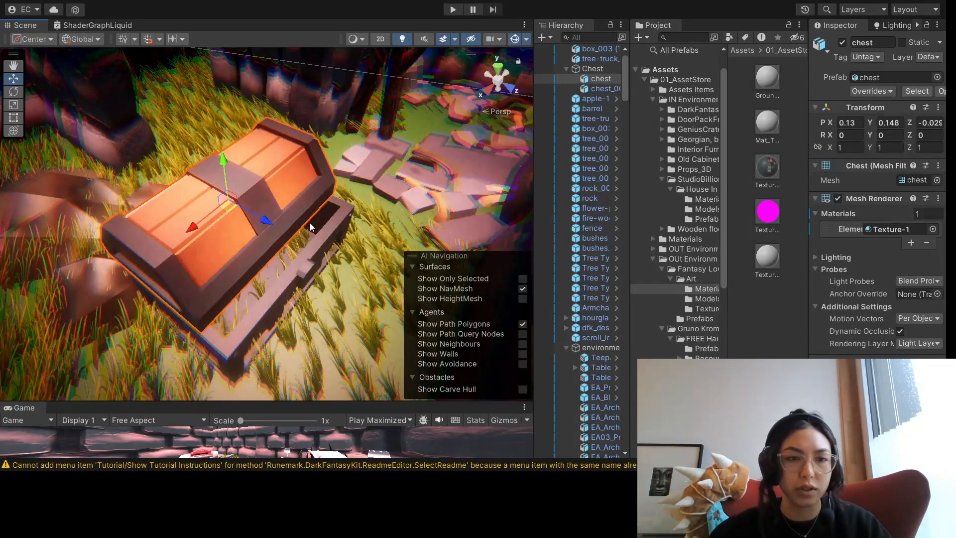
pyautogui.scroll(-6, 312, 224)
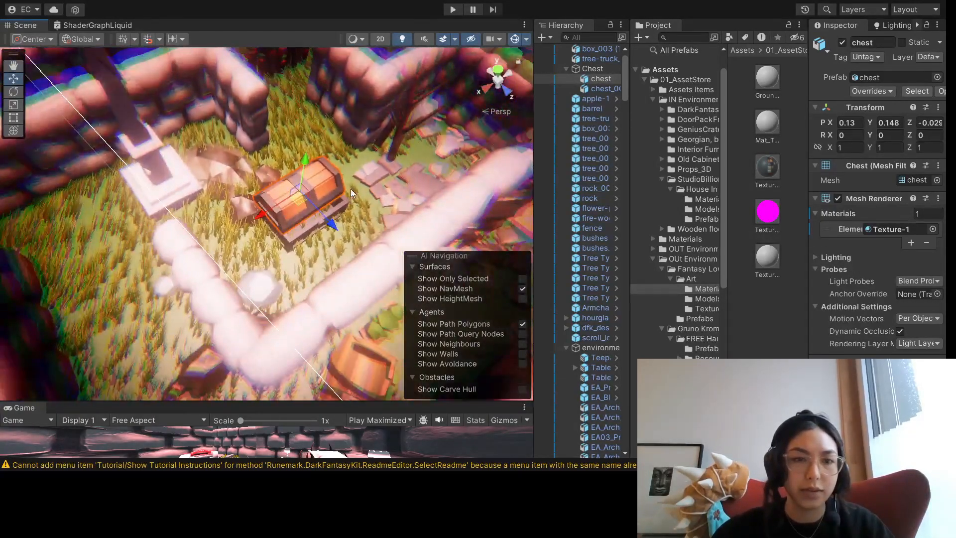
# - Move the small MVillage tree beside the barrel along the corridor to X 2.74
pyautogui.moveTo(350, 189); pyautogui.dragTo(351, 227, button='middle')
pyautogui.scroll(-3, 353, 216)
pyautogui.moveTo(353, 216); pyautogui.dragTo(347, 252, button='right')
pyautogui.click(347, 251)
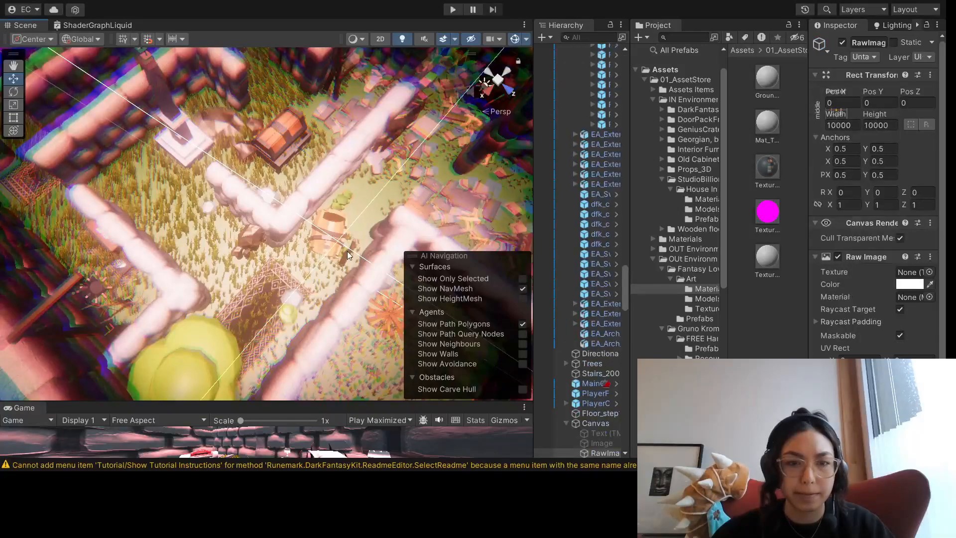
pyautogui.click(347, 254)
pyautogui.moveTo(329, 283); pyautogui.dragTo(284, 341)
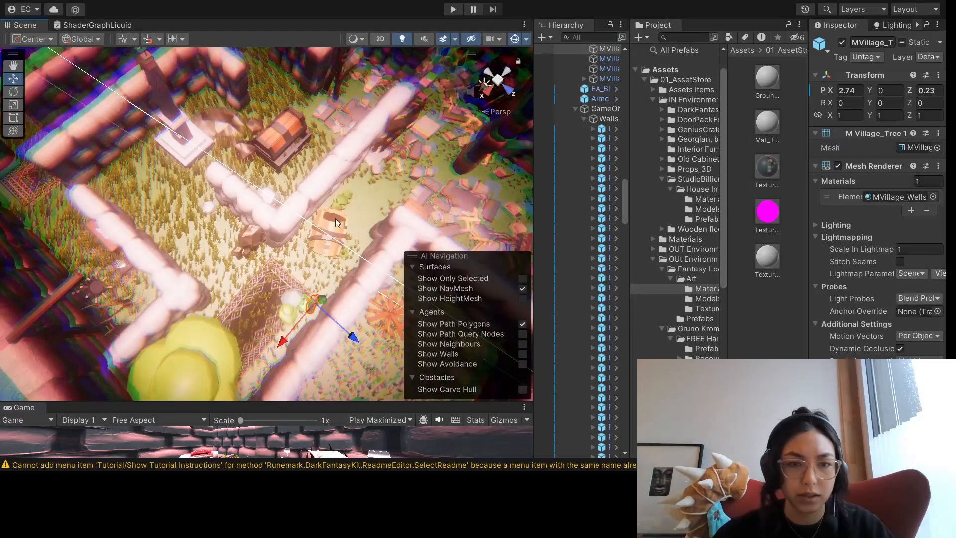
# - Shift the flower pot near the barrel to X 12.71, Z -1.39, and place a copy of it at X 20.6, Z -8.18
pyautogui.click(338, 205)
pyautogui.moveTo(310, 235); pyautogui.dragTo(324, 228)
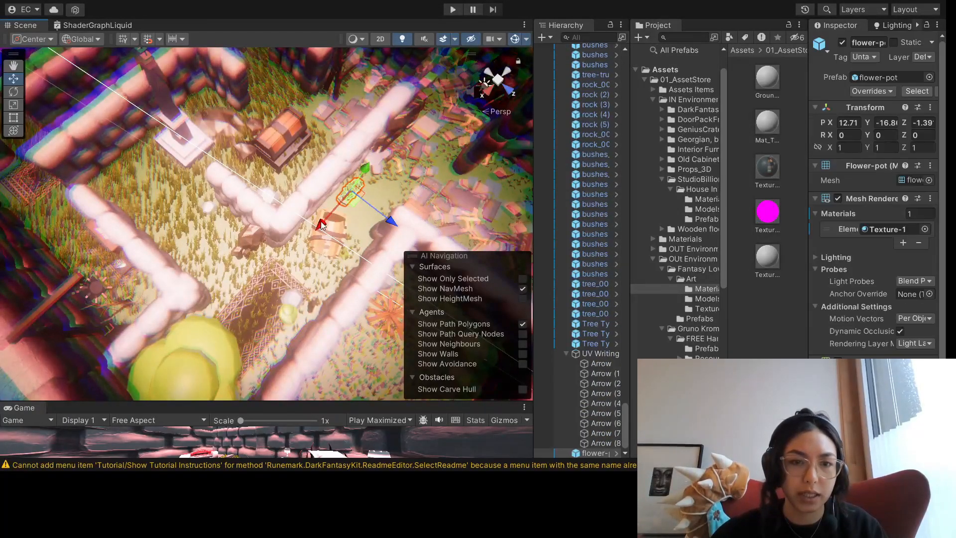
pyautogui.moveTo(355, 188); pyautogui.dragTo(181, 240)
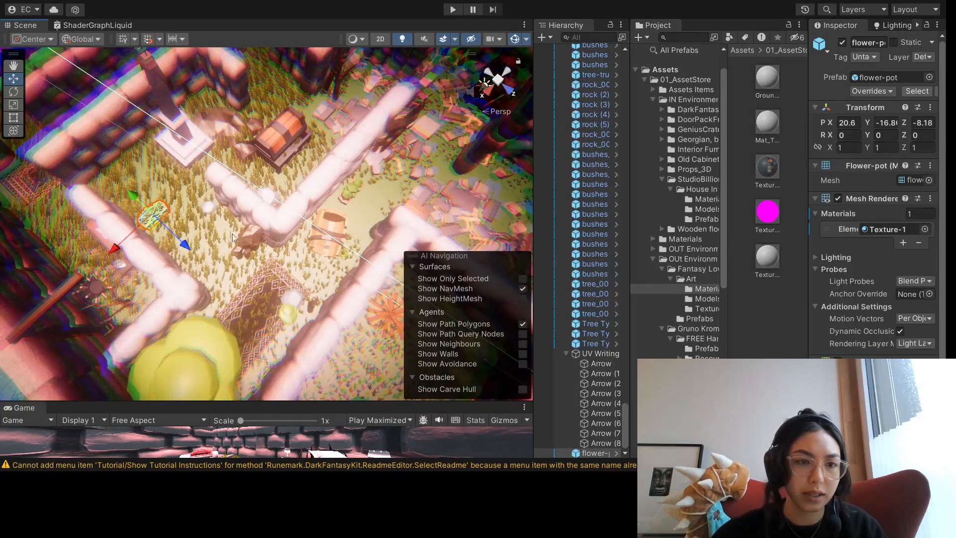
# - Duplicate a wall arrow and move the copy onto the wall leading to the crate, at X 7.18, Y -2.25, Z -7.41
pyautogui.moveTo(244, 232); pyautogui.dragTo(306, 299, button='middle')
pyautogui.moveTo(306, 298); pyautogui.dragTo(278, 219, button='right')
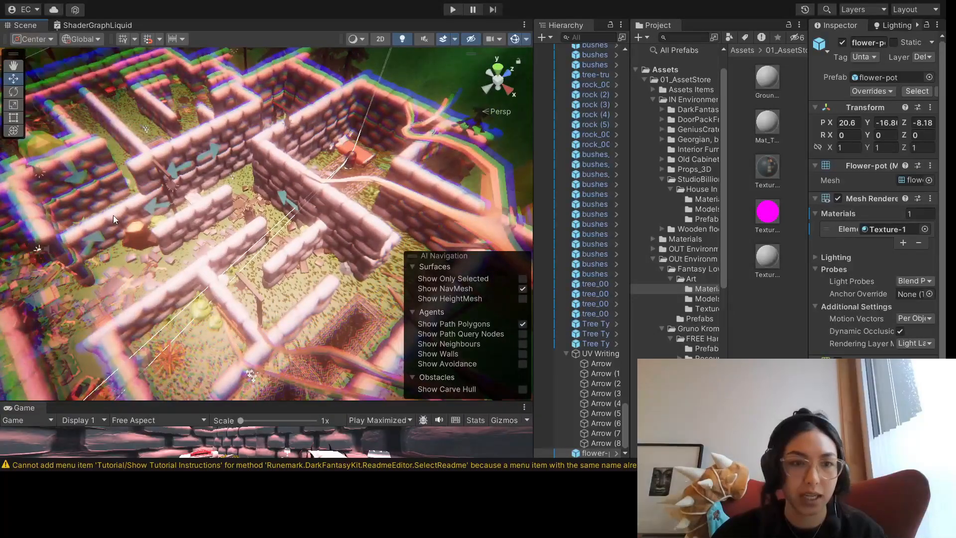
pyautogui.moveTo(274, 220); pyautogui.dragTo(368, 181, button='middle')
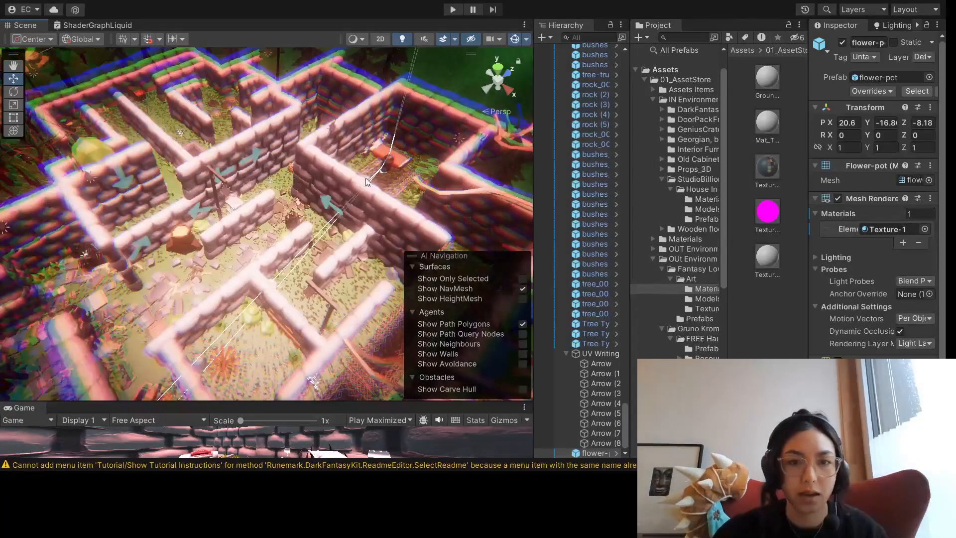
pyautogui.moveTo(282, 219); pyautogui.dragTo(376, 216, button='right')
pyautogui.moveTo(299, 276); pyautogui.dragTo(287, 232, button='right')
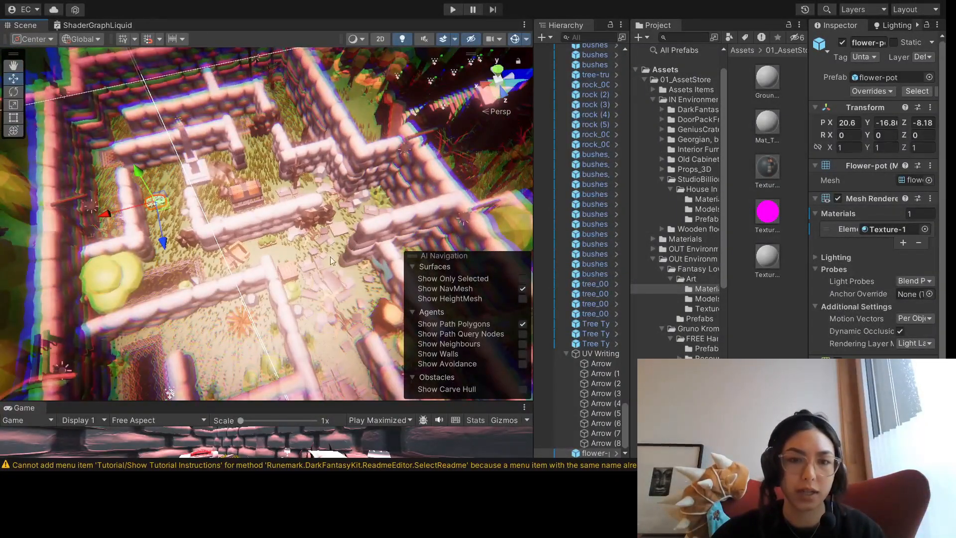
pyautogui.moveTo(330, 255); pyautogui.dragTo(243, 115, button='right')
pyautogui.click(248, 105)
pyautogui.hotkey('ctrl', 'd')
pyautogui.moveTo(226, 88); pyautogui.dragTo(284, 213)
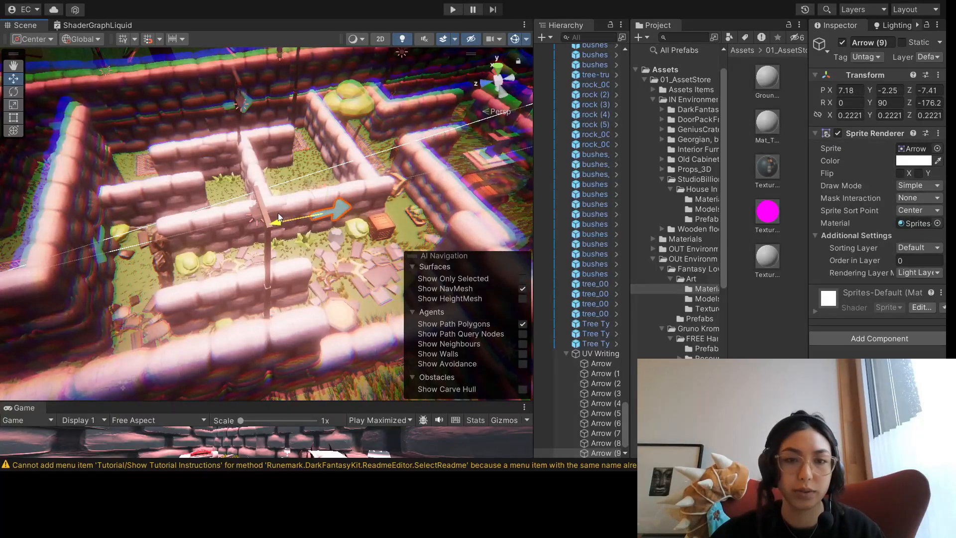
# - Duplicate the crate and move the copy to X 3.93, Z 3.28, in the grassy corner behind the wall
pyautogui.moveTo(387, 211)
pyautogui.mouseDown(button='right')
pyautogui.moveTo(412, 215)
pyautogui.moveTo(395, 199)
pyautogui.mouseUp(button='right')
pyautogui.moveTo(266, 247); pyautogui.dragTo(231, 222, button='right')
pyautogui.click(211, 218)
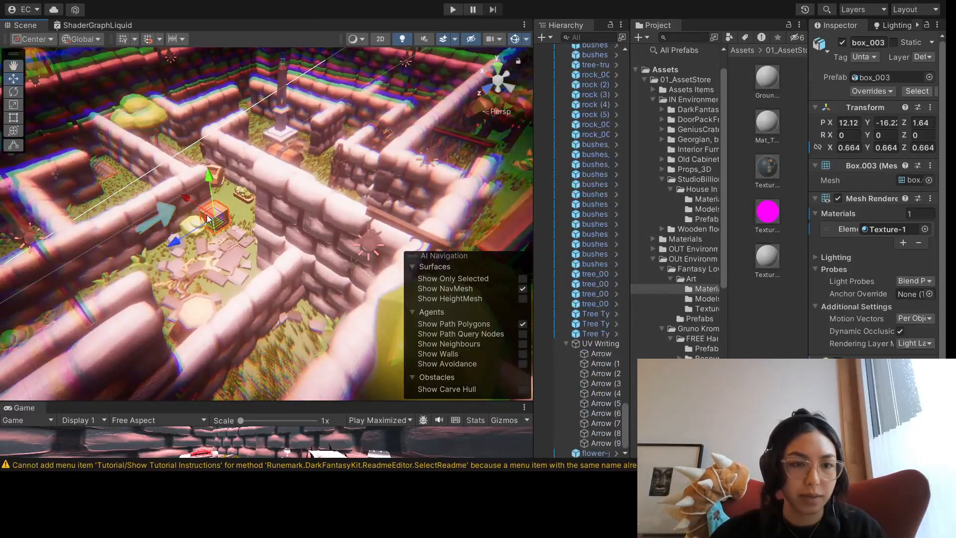
pyautogui.moveTo(187, 198); pyautogui.dragTo(295, 268)
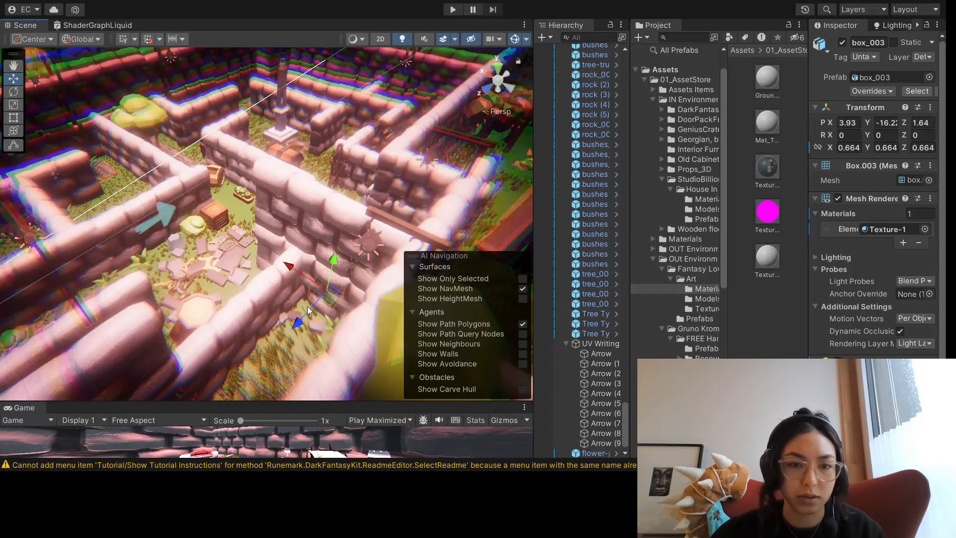
pyautogui.moveTo(299, 316); pyautogui.dragTo(273, 338)
pyautogui.moveTo(273, 338); pyautogui.dragTo(363, 298, button='right')
pyautogui.moveTo(363, 297); pyautogui.dragTo(280, 295, button='middle')
pyautogui.moveTo(279, 296)
pyautogui.mouseDown(button='right')
pyautogui.moveTo(329, 295)
pyautogui.moveTo(282, 290)
pyautogui.mouseUp(button='right')
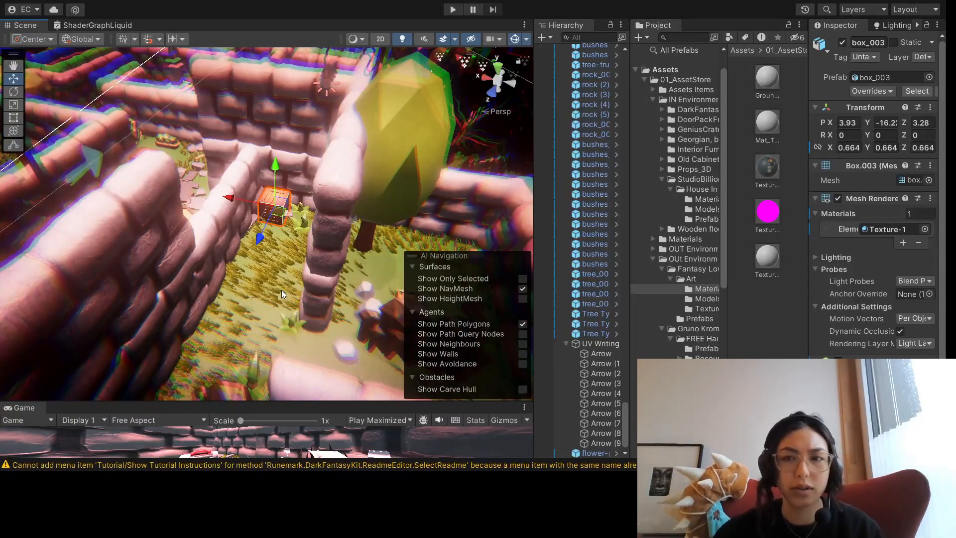
# - Place a Table_03 model from the interior furniture assets in front of the copied crate, at about X 4.34, Z 5.98
pyautogui.click(700, 172)
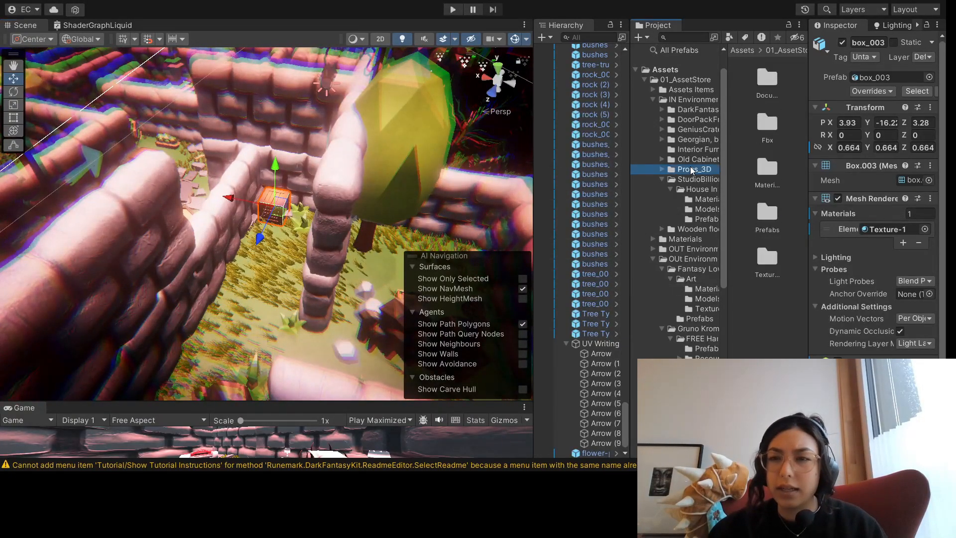
pyautogui.click(700, 157)
pyautogui.click(697, 149)
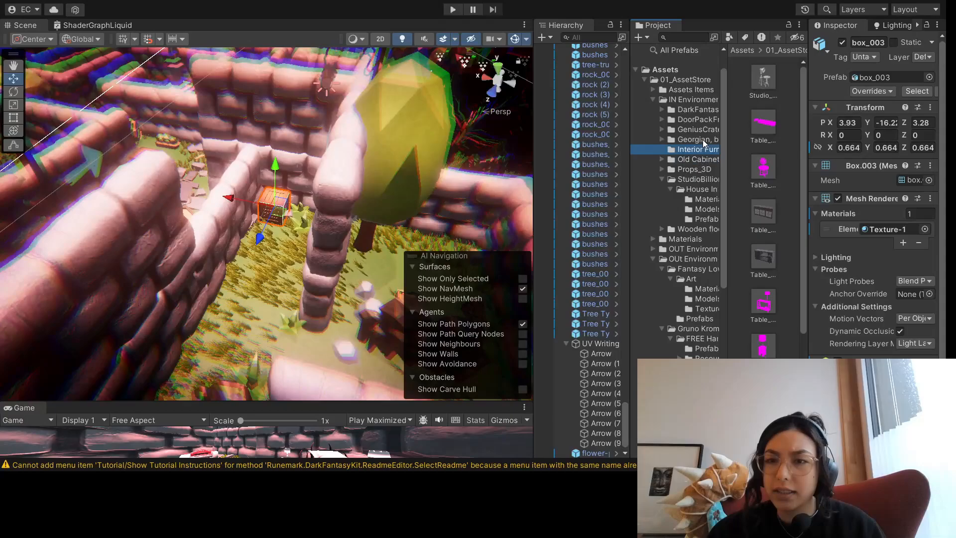
pyautogui.moveTo(763, 212); pyautogui.dragTo(268, 232)
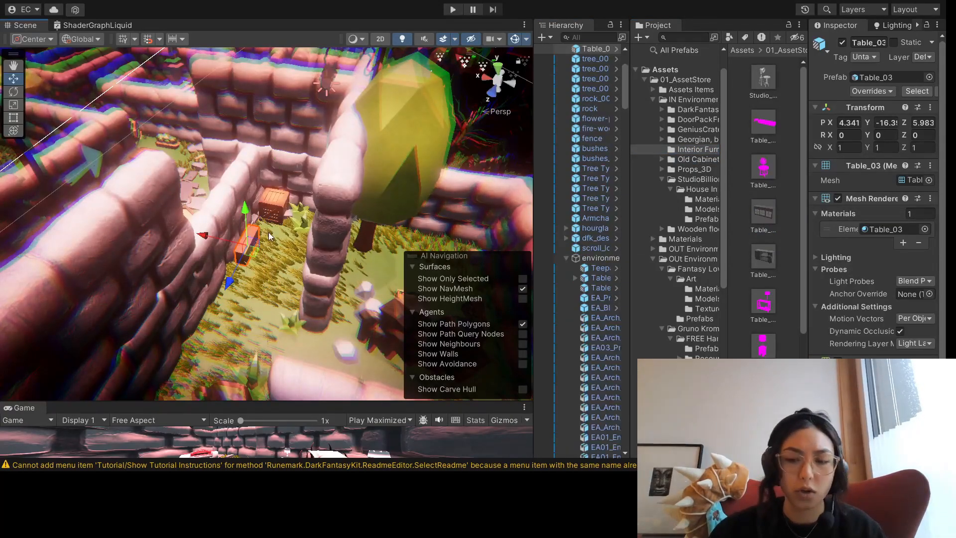
# - Delete the Table_03 model and bring a copy of the dfk_desk_02 desk to X -4.23, Z 2.28
pyautogui.press('Delete')
pyautogui.moveTo(267, 232); pyautogui.dragTo(393, 213, button='middle')
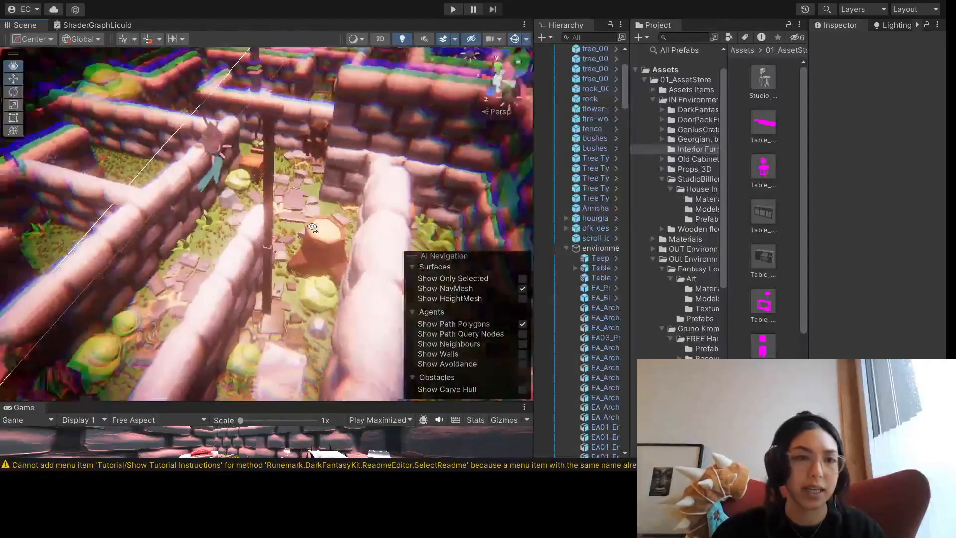
pyautogui.moveTo(393, 213); pyautogui.dragTo(128, 215, button='right')
pyautogui.moveTo(128, 215); pyautogui.dragTo(180, 230, button='middle')
pyautogui.click(158, 185)
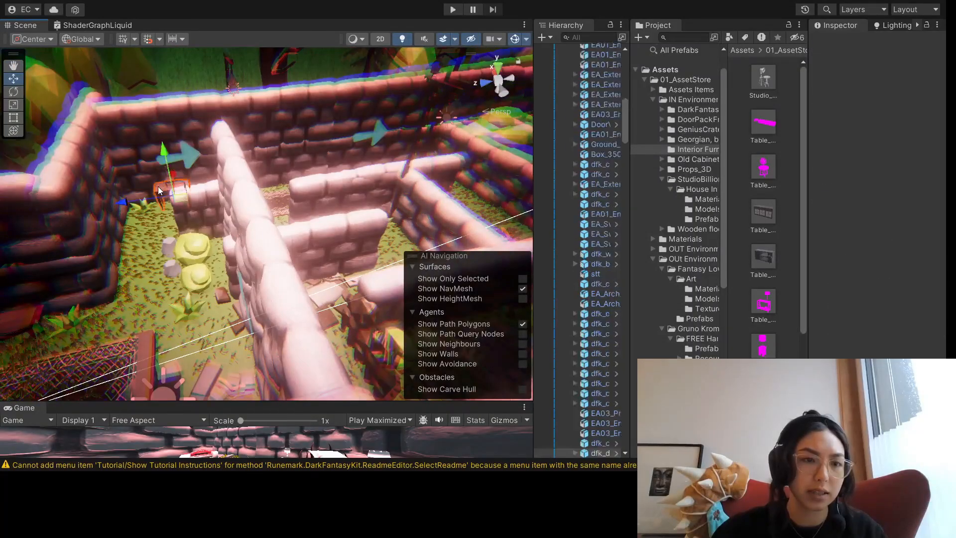
pyautogui.moveTo(162, 192); pyautogui.dragTo(395, 264)
pyautogui.moveTo(429, 291); pyautogui.dragTo(444, 297, button='right')
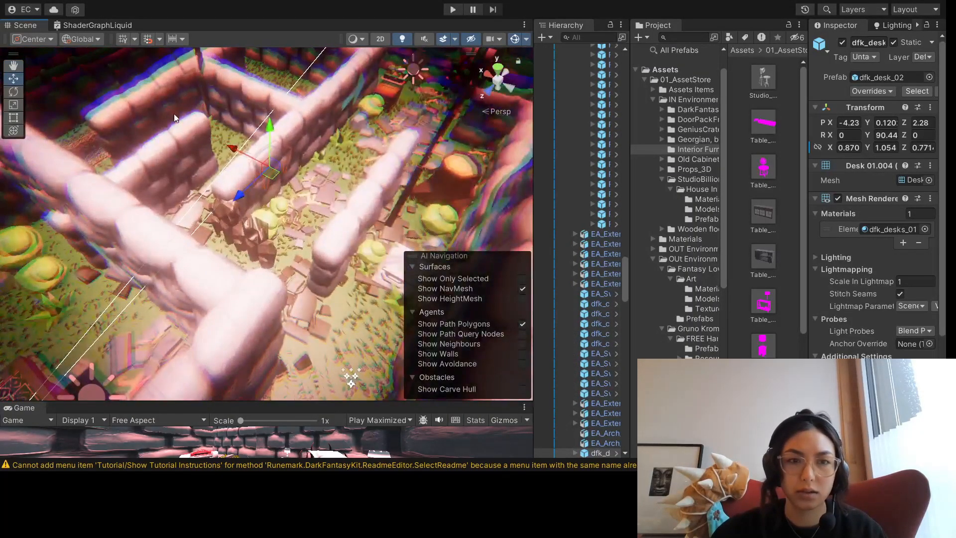
# - Move the desk copy to about X -10.3 and slide it along the wall to stand close in front of the crate
pyautogui.moveTo(231, 150); pyautogui.dragTo(464, 246)
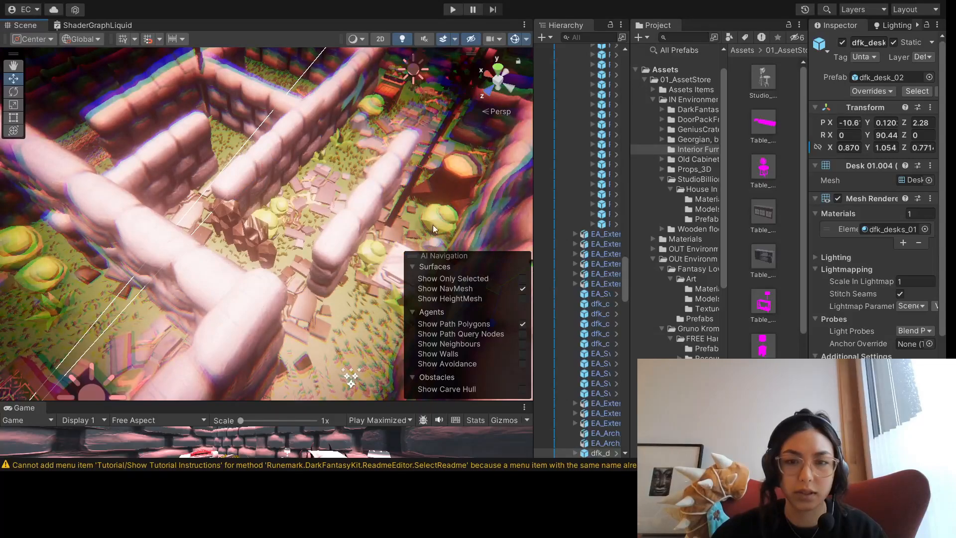
pyautogui.press('f')
pyautogui.click(324, 152)
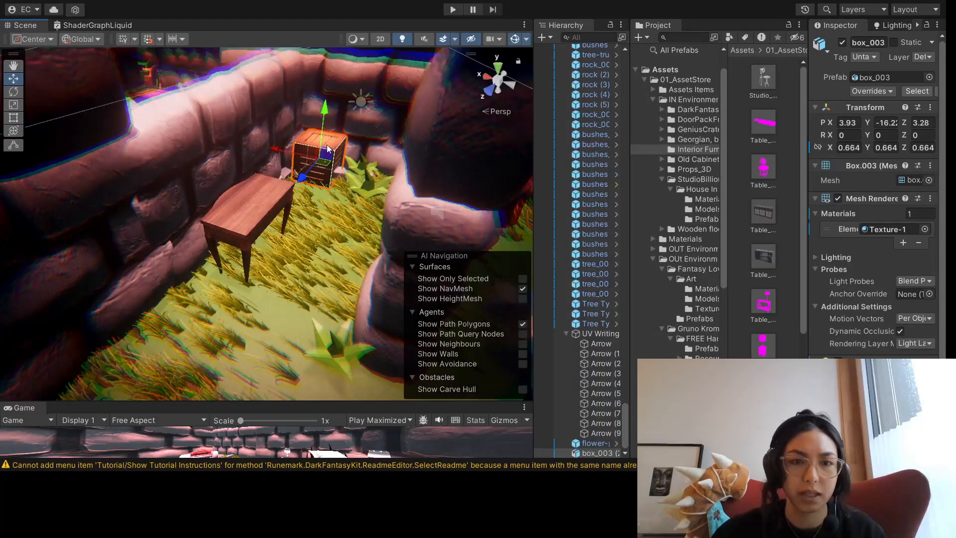
pyautogui.click(262, 213)
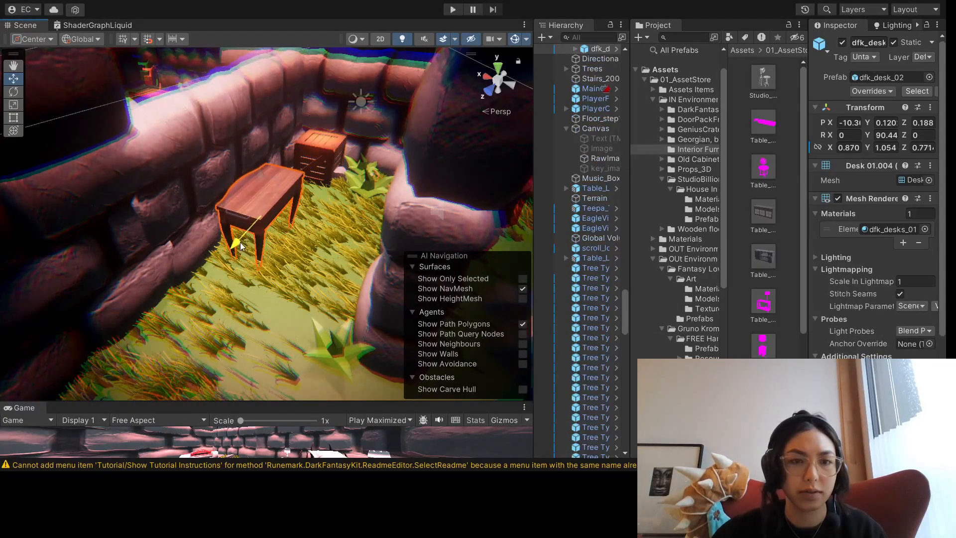
pyautogui.moveTo(240, 246); pyautogui.dragTo(253, 232)
# - Duplicate the corner crate, scale the copy to 0.394 and place it beside the desk at X 3.92, Z 8.33
pyautogui.click(13, 106)
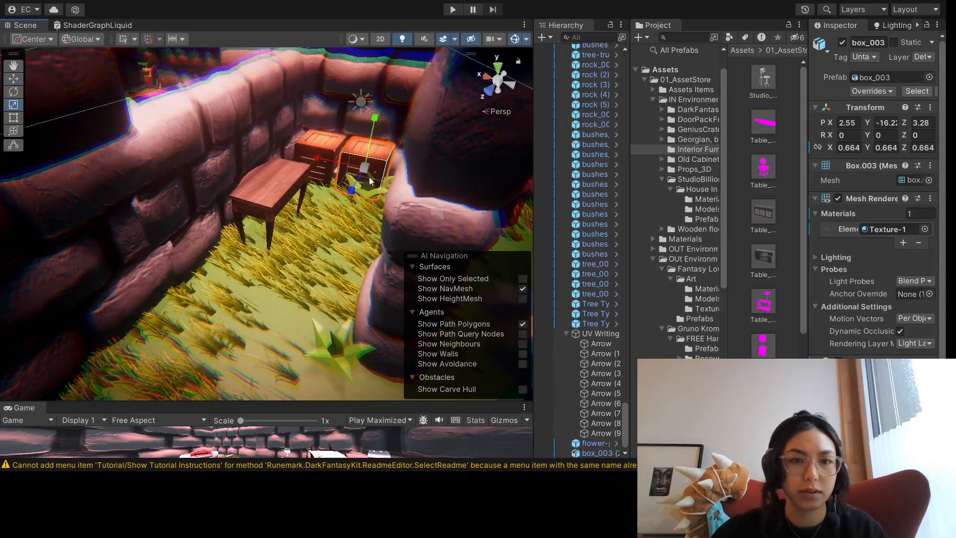
pyautogui.moveTo(366, 169); pyautogui.dragTo(357, 172)
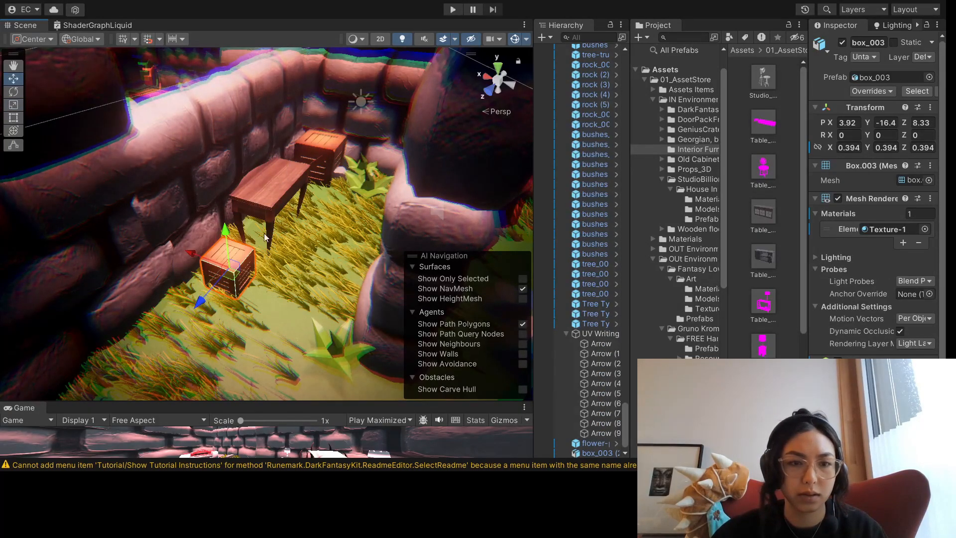
# - Duplicate the small crate and move the copy to the wall end near the tree trunk, at X 7.15, Z 3.27
pyautogui.moveTo(295, 202); pyautogui.dragTo(324, 228, button='middle')
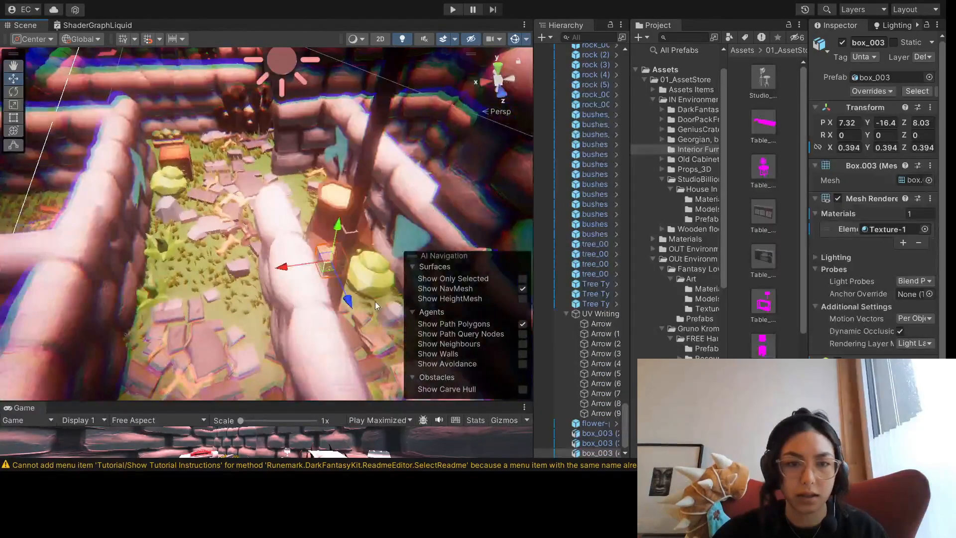
pyautogui.moveTo(375, 300); pyautogui.dragTo(350, 327, button='middle')
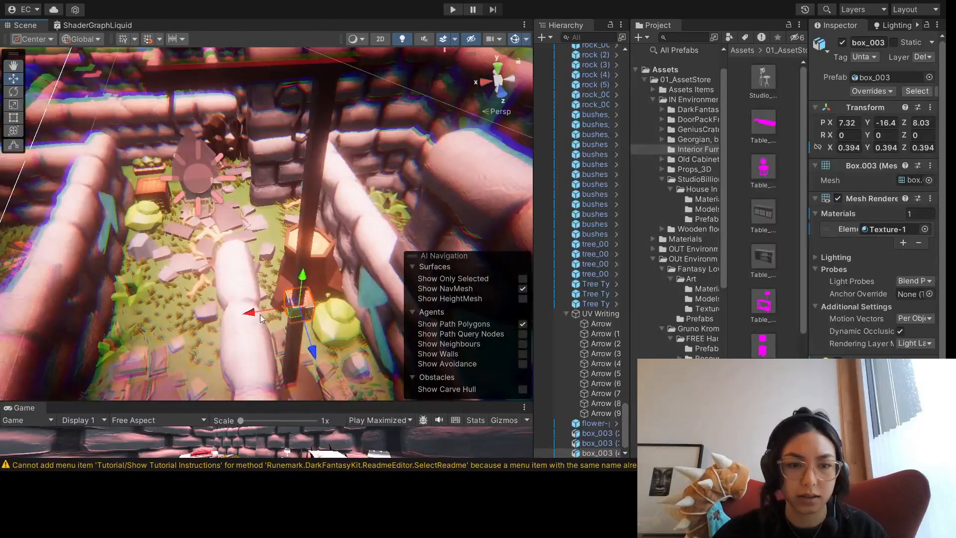
pyautogui.moveTo(312, 348); pyautogui.dragTo(312, 347)
pyautogui.moveTo(312, 346); pyautogui.dragTo(294, 284)
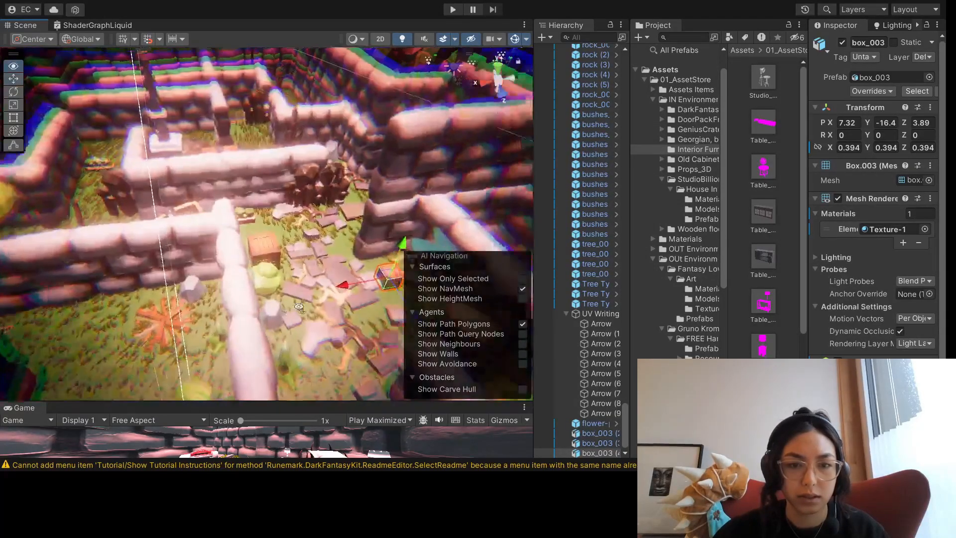
pyautogui.moveTo(392, 303); pyautogui.dragTo(343, 301, button='middle')
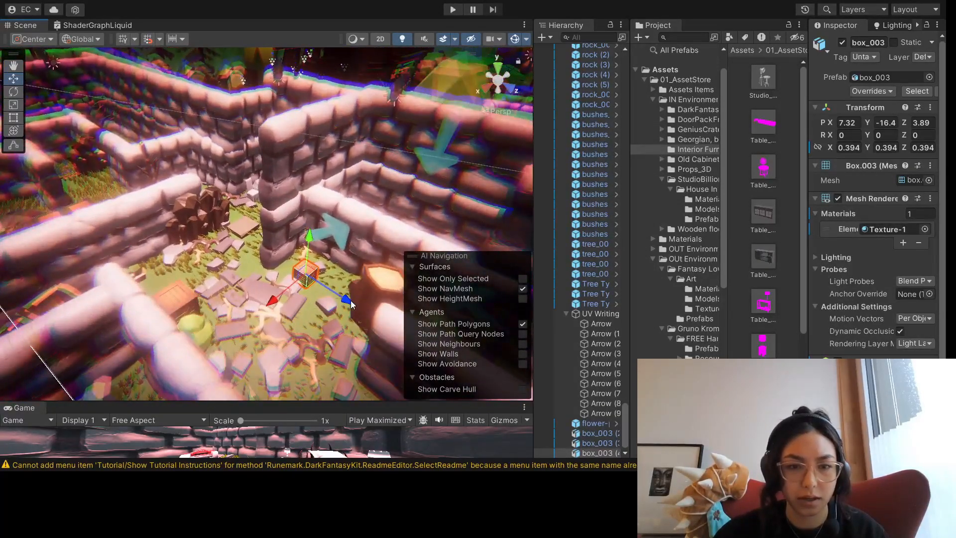
pyautogui.moveTo(351, 305); pyautogui.dragTo(273, 285)
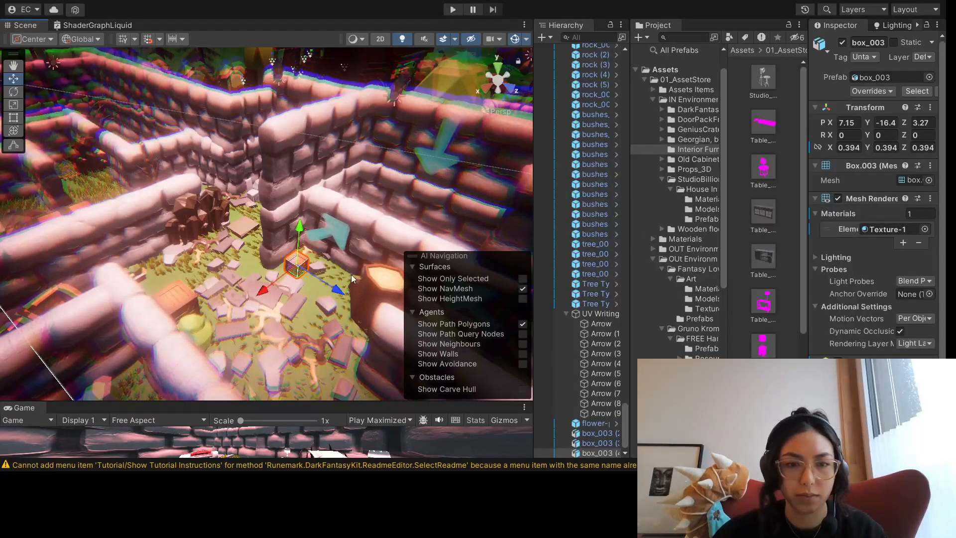
# - Duplicate a wall arrow and place the copy on the outer wall at X -4.28, Y -1.41, Z -13.3
pyautogui.moveTo(346, 247); pyautogui.dragTo(368, 216, button='right')
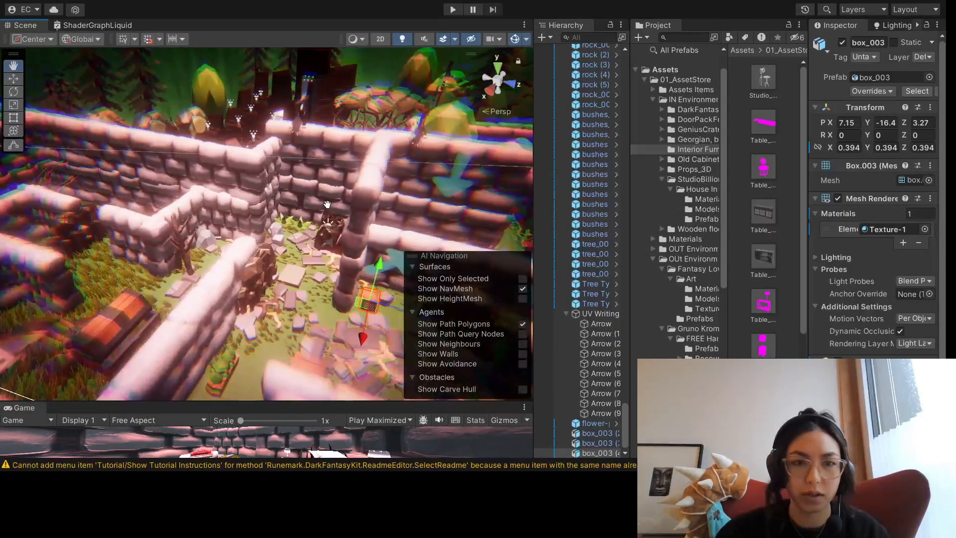
pyautogui.moveTo(382, 189); pyautogui.dragTo(91, 225)
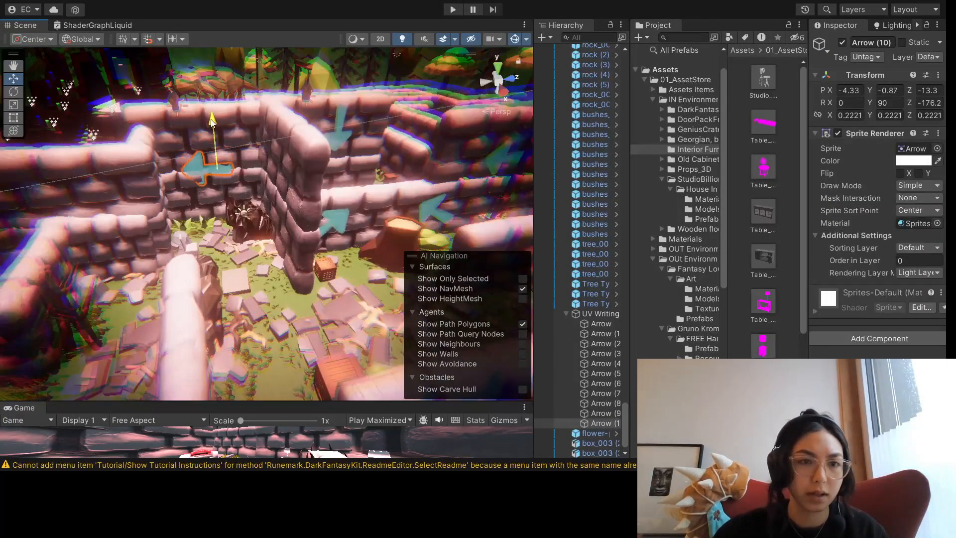
pyautogui.moveTo(213, 117); pyautogui.dragTo(213, 134)
pyautogui.moveTo(223, 198); pyautogui.dragTo(224, 201)
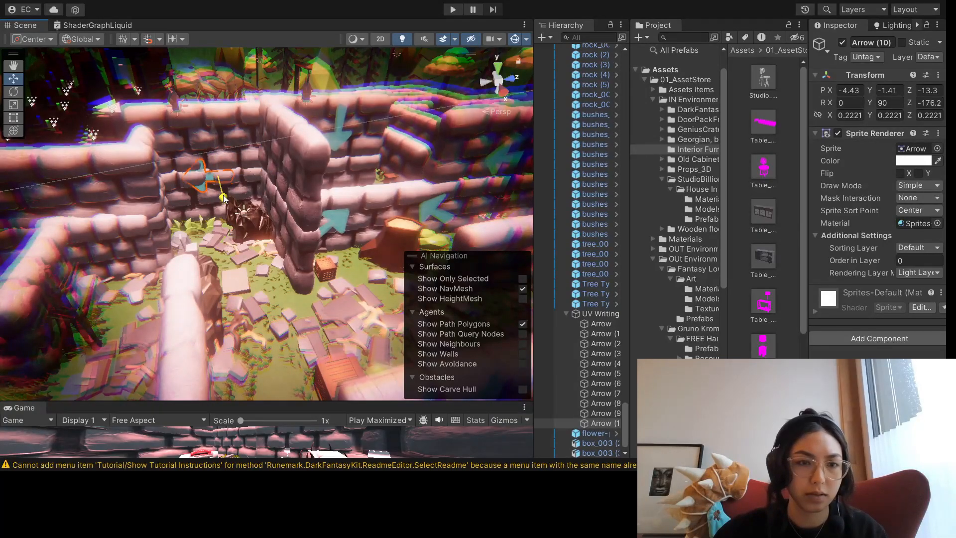
pyautogui.moveTo(224, 202); pyautogui.dragTo(148, 189, button='right')
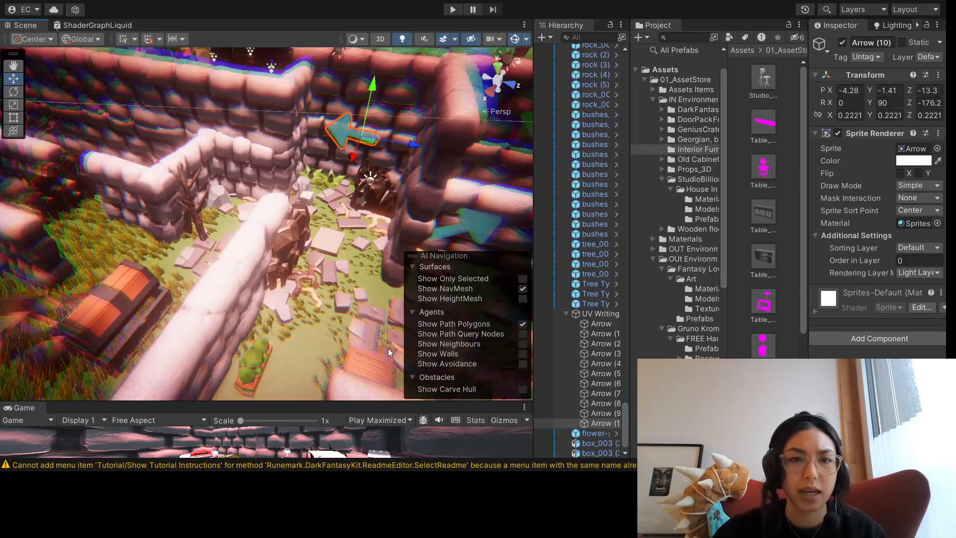
# - Examine the maze layout from several angles to trace the route through its corridors and existing wall arrows
pyautogui.moveTo(388, 348); pyautogui.dragTo(414, 309, button='middle')
pyautogui.scroll(-5, 312, 247)
pyautogui.moveTo(312, 247)
pyautogui.mouseDown(button='right')
pyautogui.moveTo(319, 294)
pyautogui.moveTo(331, 239)
pyautogui.moveTo(324, 244)
pyautogui.mouseUp(button='right')
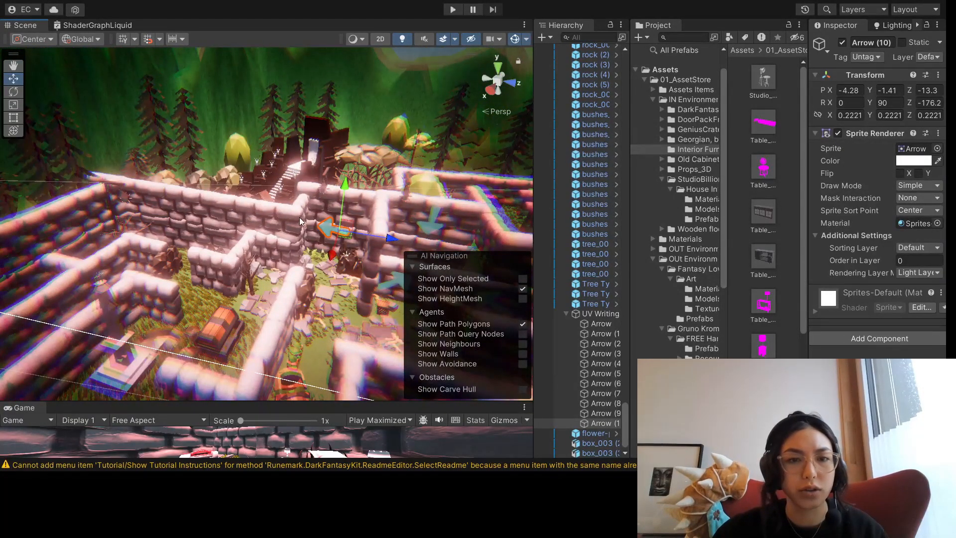
pyautogui.moveTo(300, 217); pyautogui.dragTo(336, 198, button='middle')
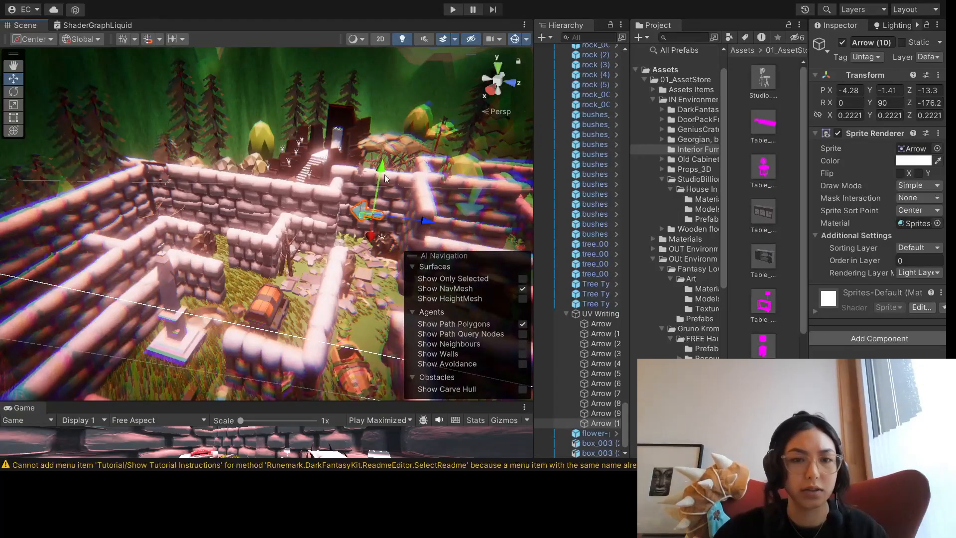
pyautogui.scroll(-4, 327, 185)
pyautogui.moveTo(327, 186); pyautogui.dragTo(362, 222, button='right')
pyautogui.scroll(3, 362, 222)
pyautogui.moveTo(362, 222); pyautogui.dragTo(371, 294, button='middle')
pyautogui.moveTo(371, 294); pyautogui.dragTo(432, 193, button='right')
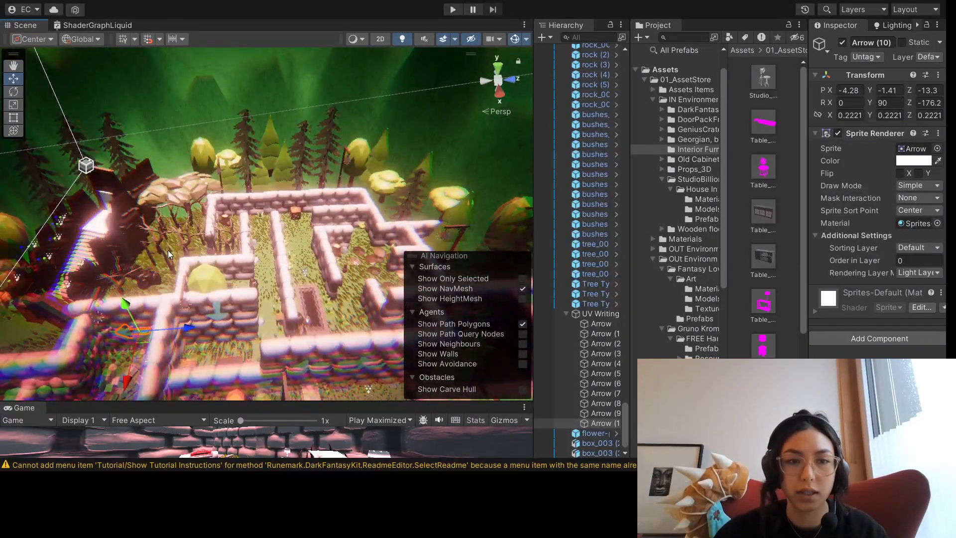
pyautogui.moveTo(264, 255); pyautogui.dragTo(300, 273, button='right')
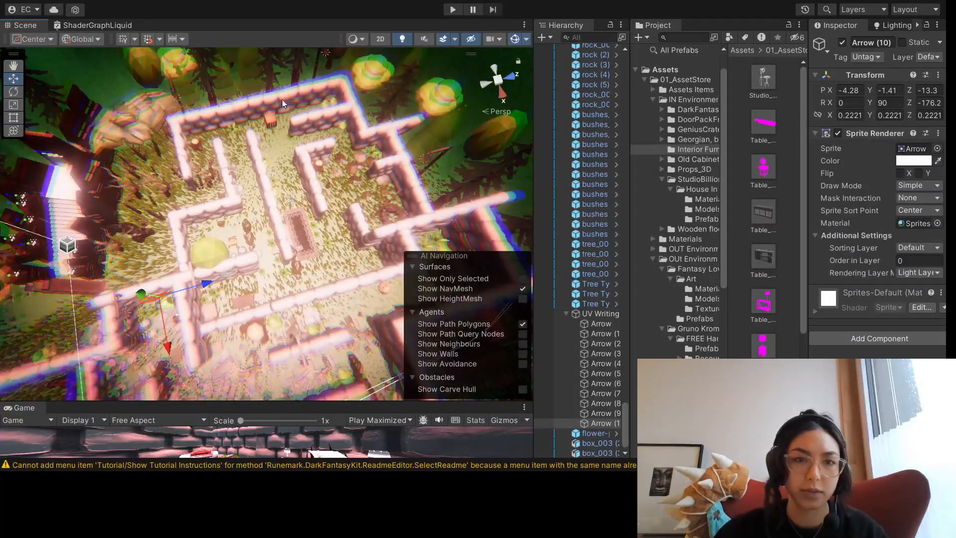
pyautogui.moveTo(222, 225); pyautogui.dragTo(366, 211, button='right')
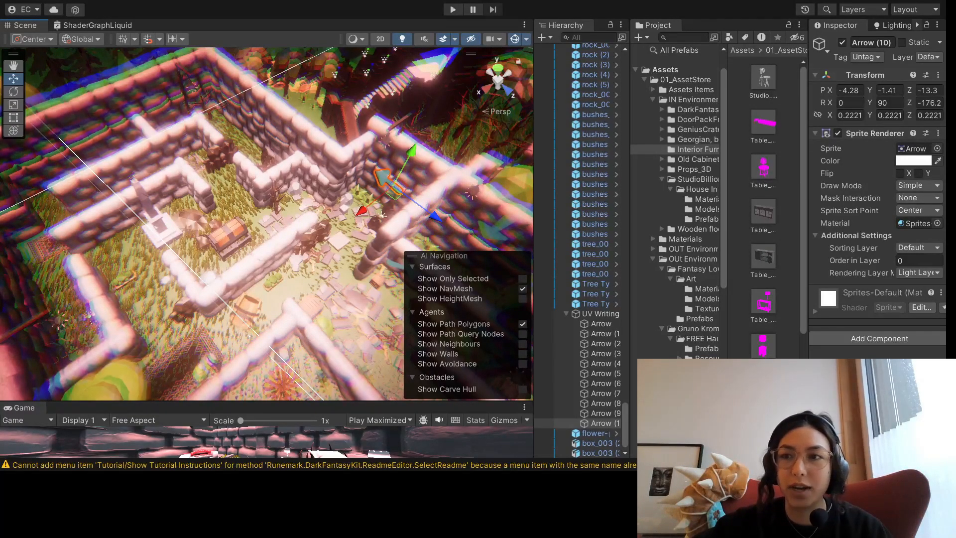
pyautogui.keyDown('alt'); pyautogui.moveTo(354, 204); pyautogui.dragTo(247, 179); pyautogui.keyUp('alt')
pyautogui.moveTo(247, 180); pyautogui.dragTo(279, 191, button='middle')
pyautogui.keyDown('alt'); pyautogui.moveTo(279, 192); pyautogui.dragTo(365, 193); pyautogui.keyUp('alt')
pyautogui.scroll(3, 379, 193)
pyautogui.moveTo(402, 192); pyautogui.dragTo(417, 189, button='middle')
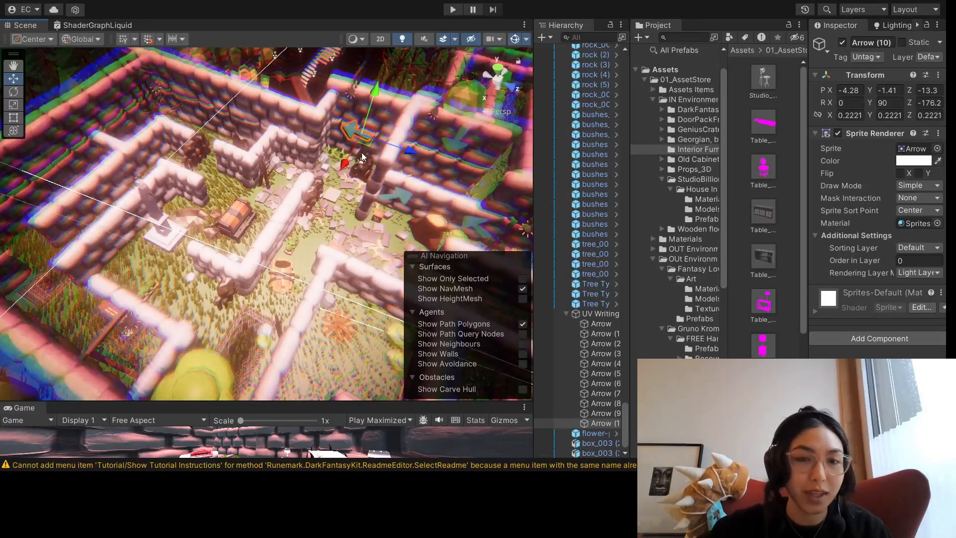
# - Try a copy of the arrow further along the outer wall at X 0.89, Y 0.81, Z -22.79, and delete it
pyautogui.hotkey('ctrl', 'd')
pyautogui.moveTo(344, 164); pyautogui.dragTo(337, 187)
pyautogui.moveTo(337, 187); pyautogui.dragTo(421, 213, button='middle')
pyautogui.keyDown('alt'); pyautogui.moveTo(420, 213); pyautogui.dragTo(421, 244); pyautogui.keyUp('alt')
pyautogui.moveTo(359, 165); pyautogui.dragTo(366, 142)
pyautogui.moveTo(403, 186); pyautogui.dragTo(325, 187)
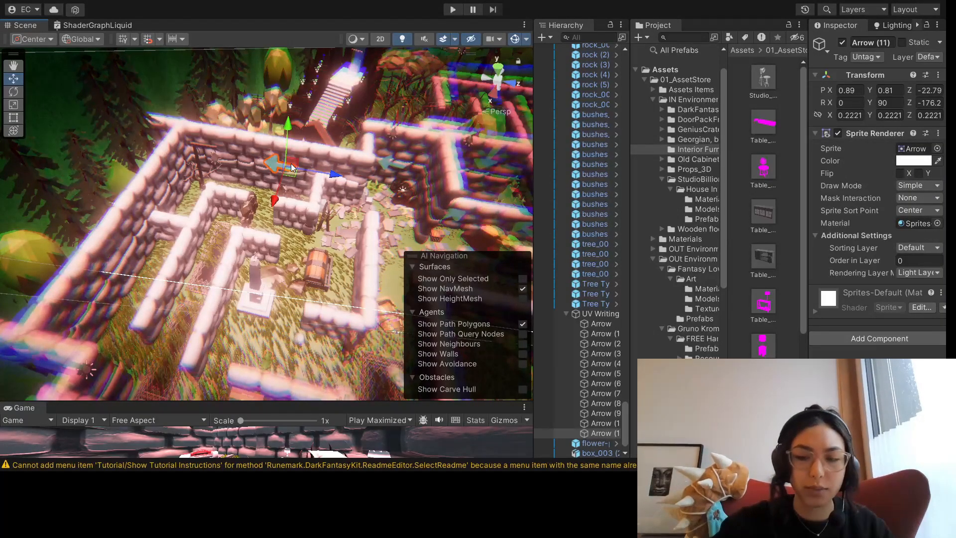
pyautogui.press('Delete')
# - Duplicate the outer-wall arrow and bring the copy across the maze to X 14.95, near the yellow tree
pyautogui.keyDown('alt'); pyautogui.moveTo(330, 165); pyautogui.dragTo(270, 176); pyautogui.keyUp('alt')
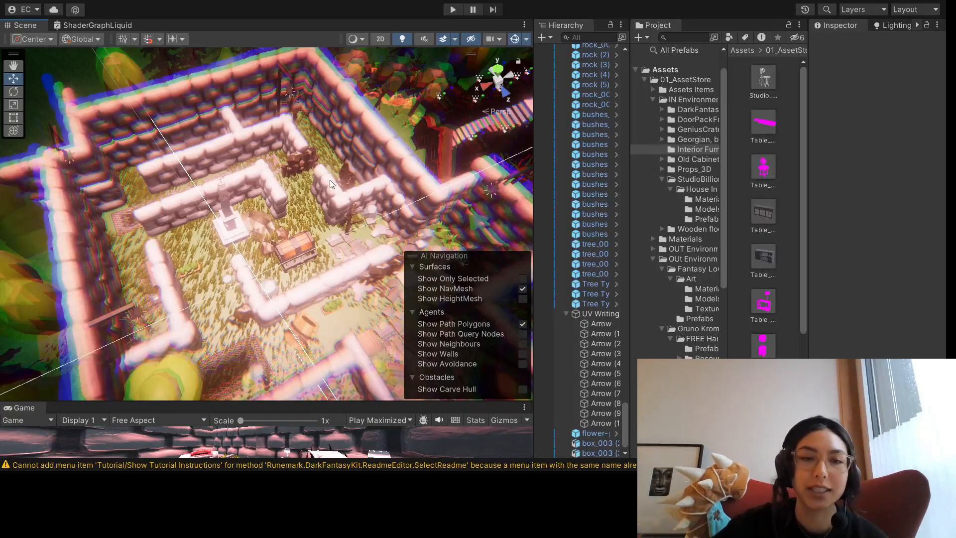
pyautogui.moveTo(270, 175); pyautogui.dragTo(229, 205, button='middle')
pyautogui.keyDown('alt'); pyautogui.moveTo(229, 204); pyautogui.dragTo(436, 192); pyautogui.keyUp('alt')
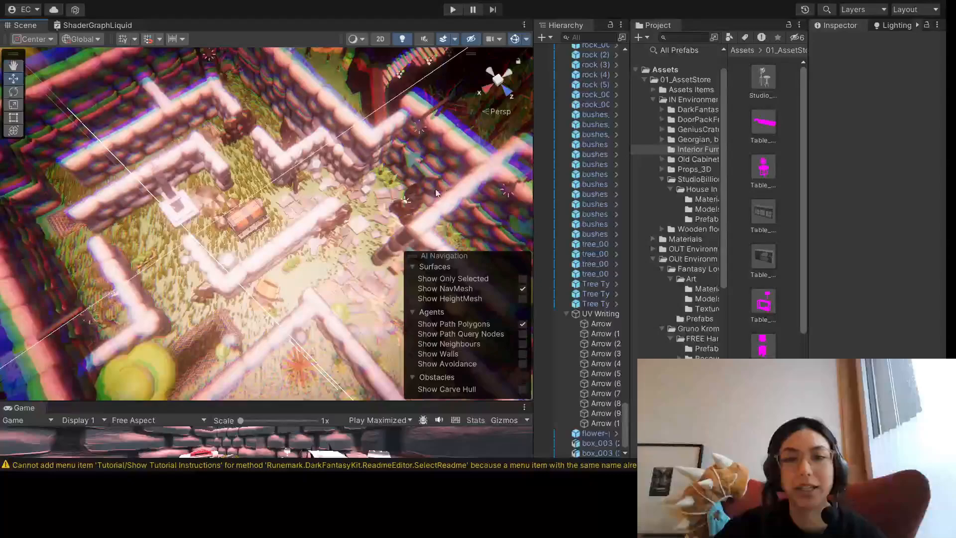
pyautogui.click(410, 159)
pyautogui.click(411, 158)
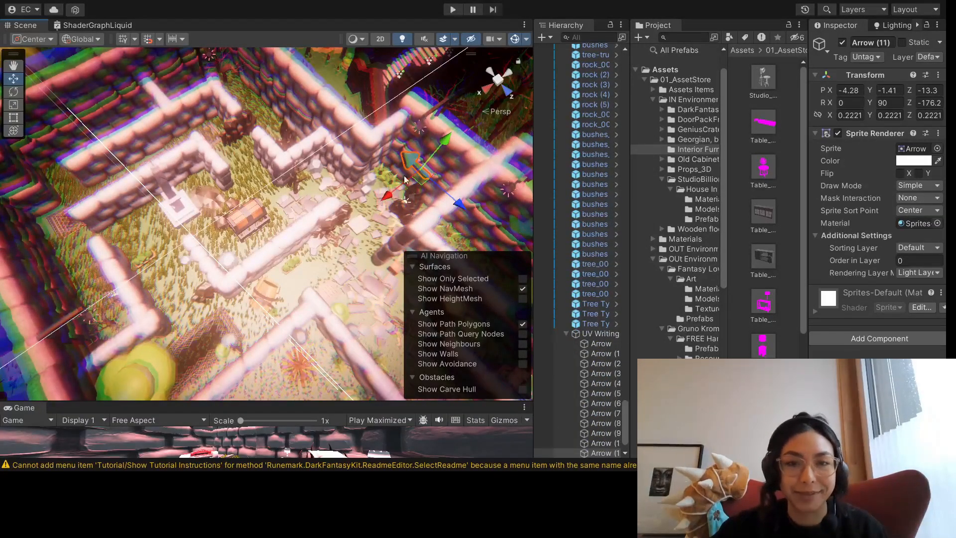
pyautogui.moveTo(404, 180); pyautogui.dragTo(126, 330)
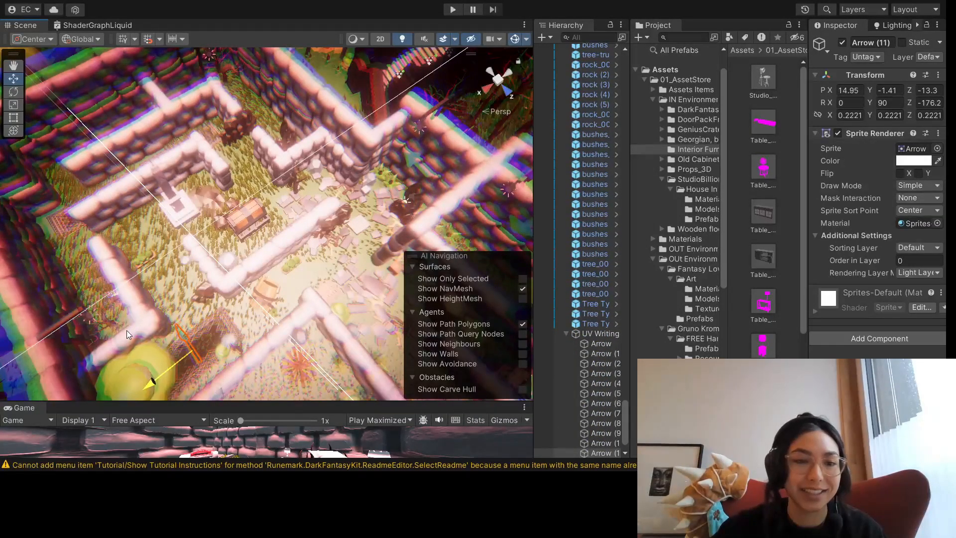
# - Position the arrow copy on the short inner wall facing the statue, at X 15.6, Y -2.36, Z -18.45
pyautogui.moveTo(198, 401); pyautogui.dragTo(180, 322)
pyautogui.moveTo(239, 278); pyautogui.dragTo(199, 274, button='right')
pyautogui.moveTo(199, 274); pyautogui.dragTo(199, 244, button='middle')
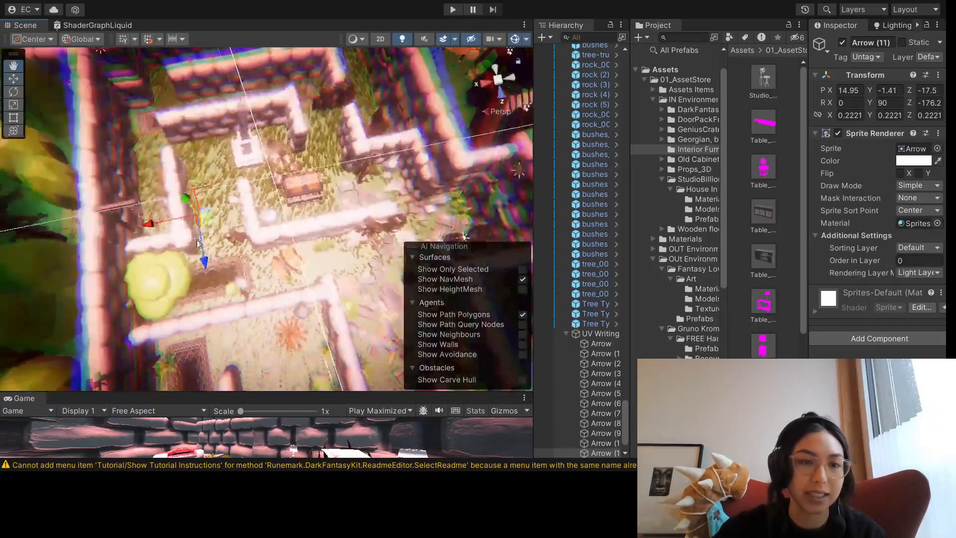
pyautogui.moveTo(198, 244); pyautogui.dragTo(162, 296, button='right')
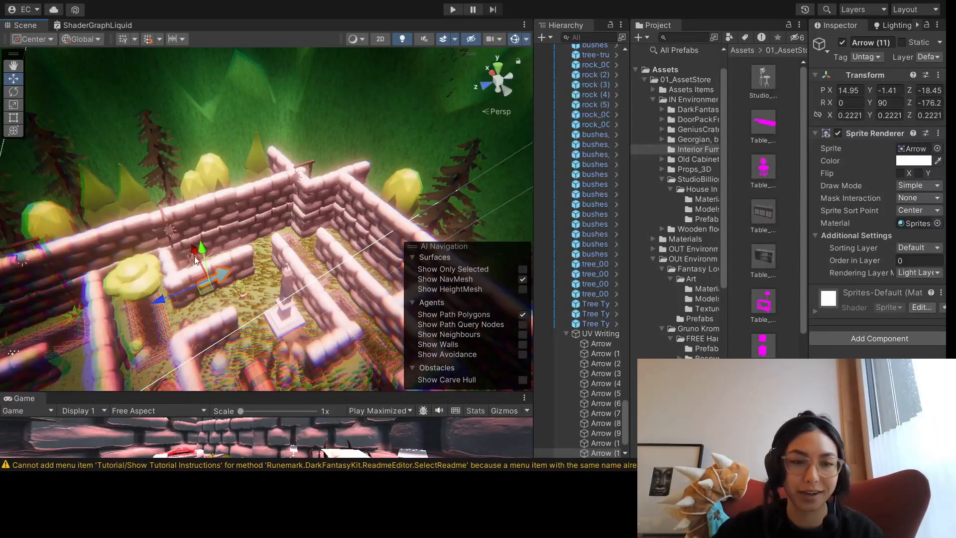
pyautogui.moveTo(195, 254); pyautogui.dragTo(200, 255)
pyautogui.scroll(4, 220, 291)
pyautogui.moveTo(220, 290); pyautogui.dragTo(238, 243, button='middle')
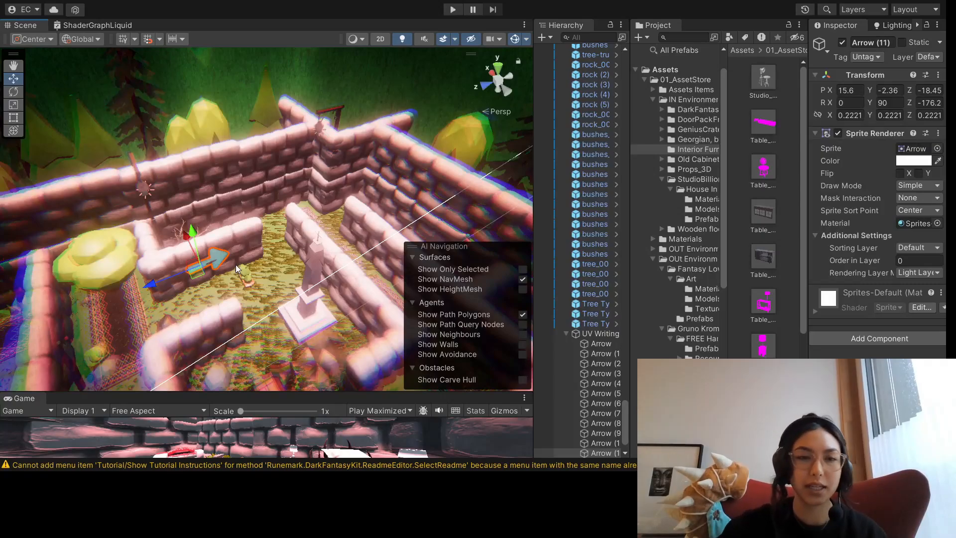
# - Duplicate the arrow on the short inner wall, move the copy to Z -24.24 and turn it to 170.96 on Y
pyautogui.press('alt')
pyautogui.moveTo(235, 265); pyautogui.dragTo(296, 279, button='right')
pyautogui.moveTo(296, 280); pyautogui.dragTo(329, 247, button='middle')
pyautogui.moveTo(236, 284); pyautogui.dragTo(299, 288, button='right')
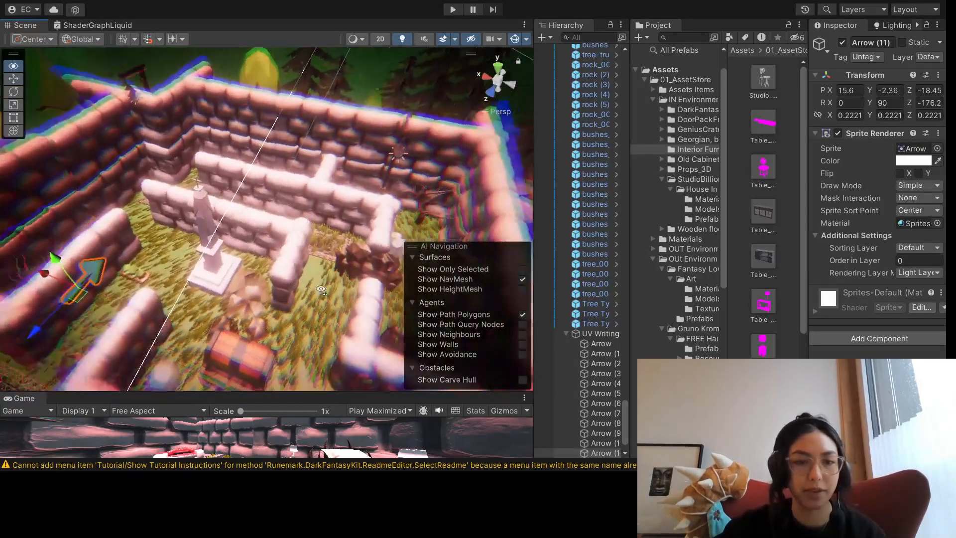
pyautogui.moveTo(299, 289); pyautogui.dragTo(358, 279, button='middle')
pyautogui.moveTo(279, 289); pyautogui.dragTo(304, 298, button='right')
pyautogui.moveTo(289, 289); pyautogui.dragTo(314, 294, button='middle')
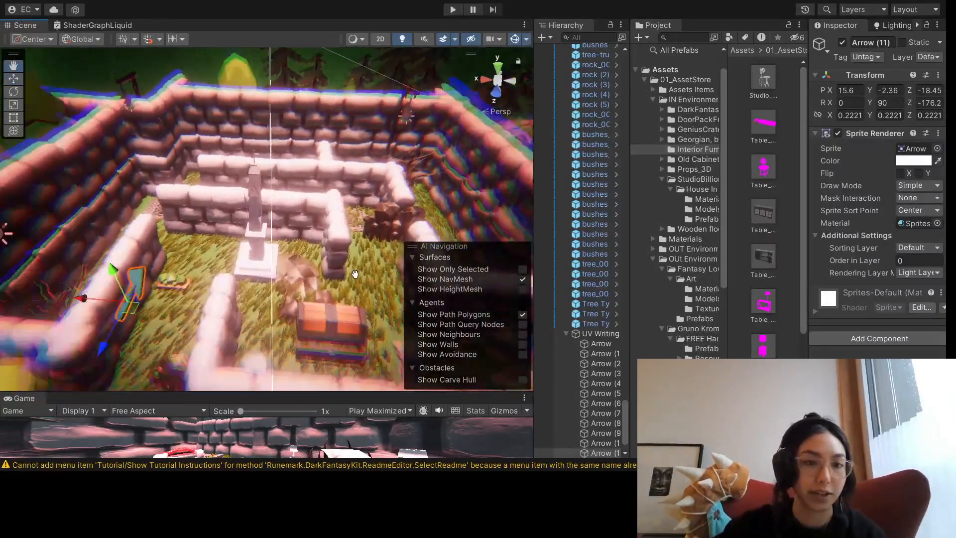
pyautogui.moveTo(299, 309); pyautogui.dragTo(304, 290, button='right')
pyautogui.moveTo(304, 287); pyautogui.dragTo(299, 288, button='middle')
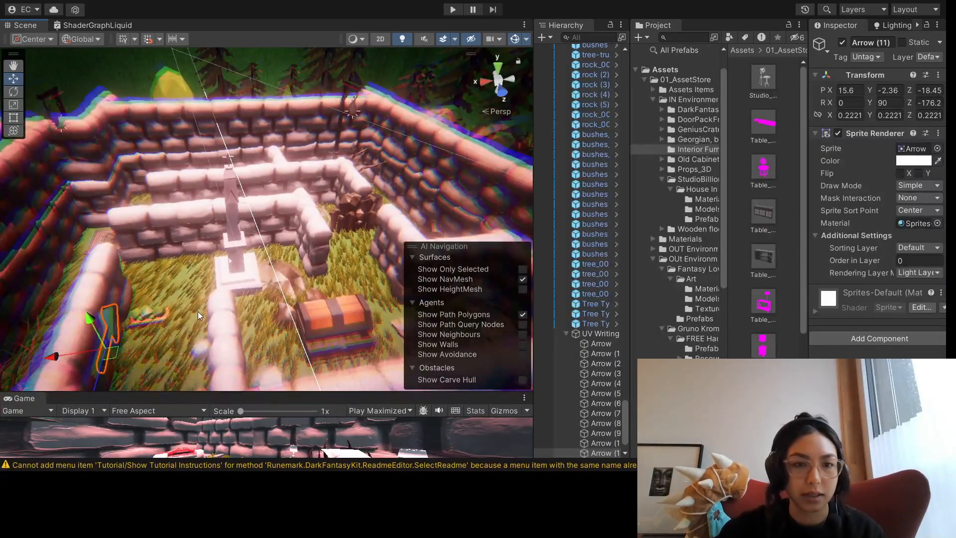
pyautogui.click(107, 362)
pyautogui.moveTo(99, 372); pyautogui.dragTo(40, 276)
pyautogui.press('e')
pyautogui.press('w')
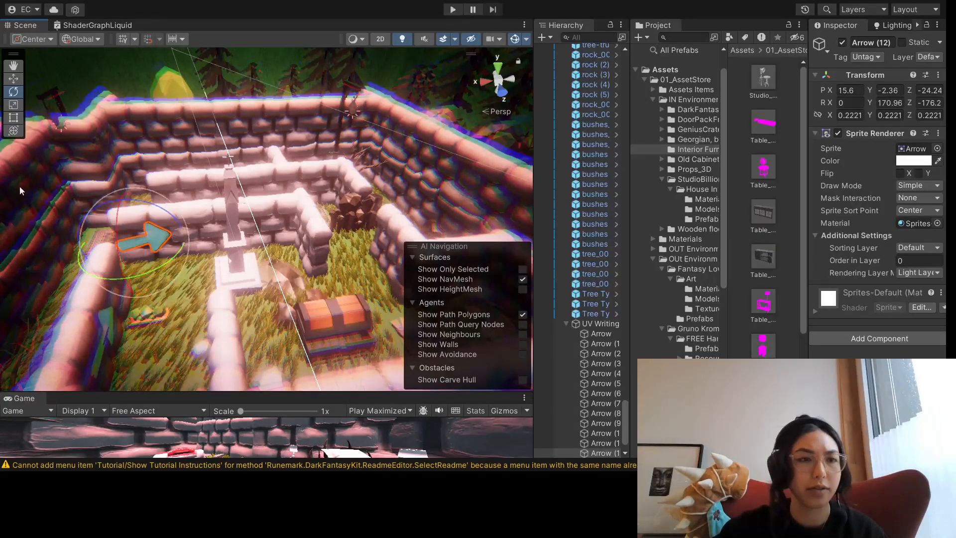
# - Place the arrow copy on the long wall behind the statue at X 13.63, Z -24.43, rotated -1.464, 174.26, -185.5
pyautogui.moveTo(79, 250); pyautogui.dragTo(124, 237)
pyautogui.press('e')
pyautogui.moveTo(157, 198); pyautogui.dragTo(170, 189)
pyautogui.click(14, 78)
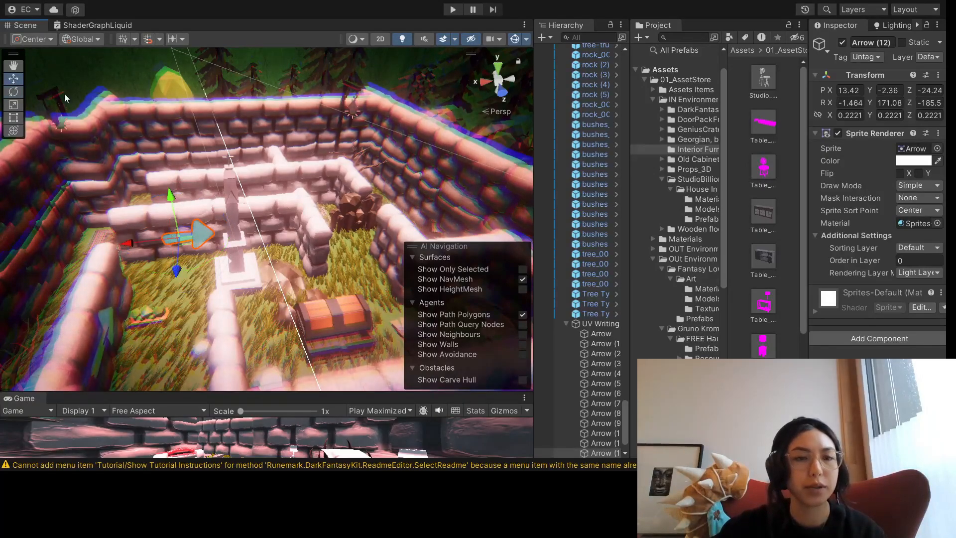
pyautogui.moveTo(175, 256); pyautogui.dragTo(202, 260)
pyautogui.click(14, 91)
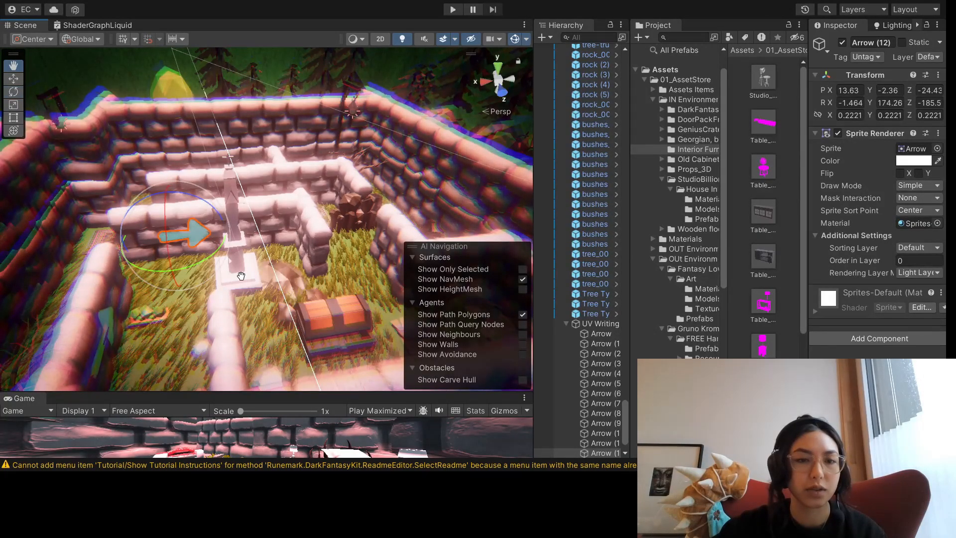
# - Duplicate the arrow behind the statue and move the copy to the wall behind the chest at X 9.74, Z -15.9
pyautogui.moveTo(238, 273); pyautogui.dragTo(216, 274, button='middle')
pyautogui.moveTo(215, 274); pyautogui.dragTo(308, 301, button='right')
pyautogui.click(13, 78)
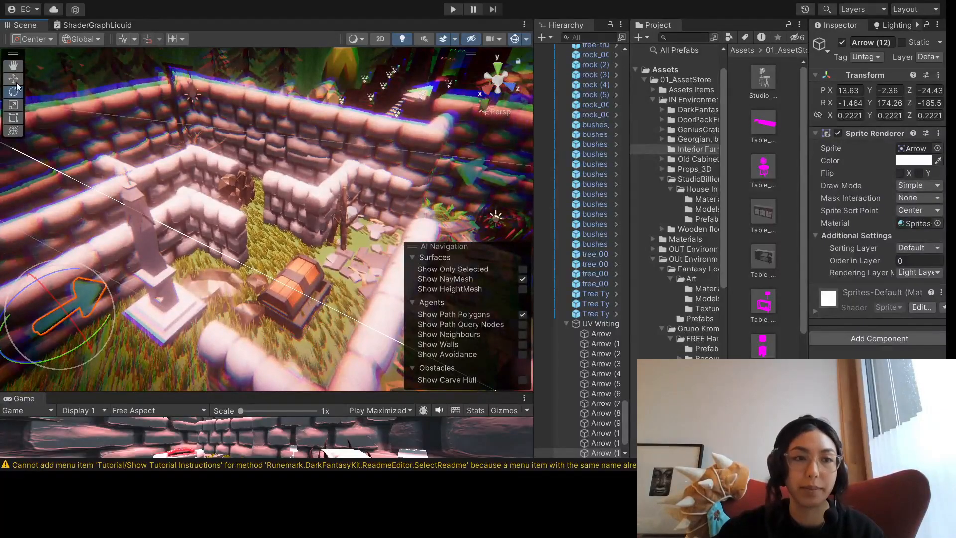
pyautogui.hotkey('ctrl', 'd')
pyautogui.moveTo(26, 336); pyautogui.dragTo(114, 284)
pyautogui.moveTo(153, 321); pyautogui.dragTo(229, 311, button='right')
pyautogui.moveTo(337, 303); pyautogui.dragTo(436, 323)
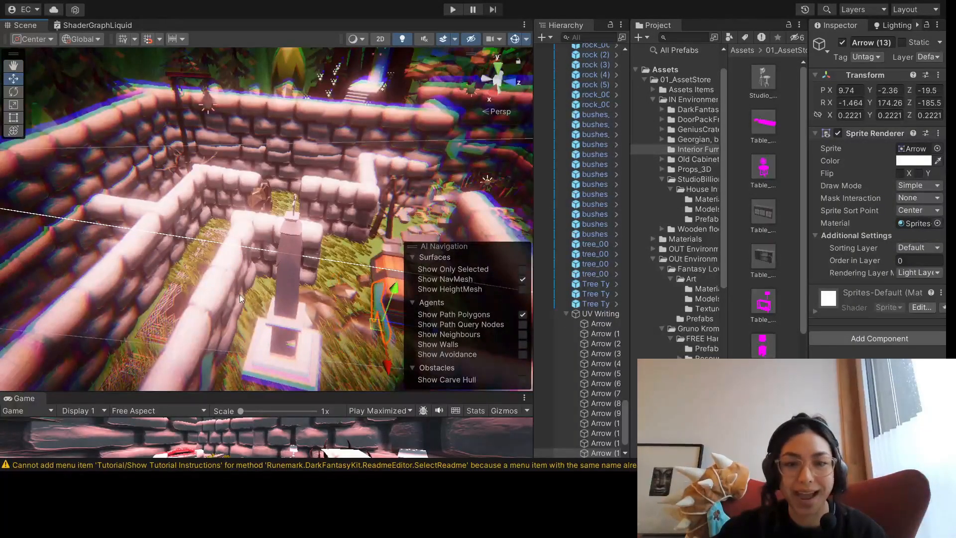
pyautogui.moveTo(240, 294); pyautogui.dragTo(317, 325, button='right')
pyautogui.moveTo(323, 329); pyautogui.dragTo(415, 305)
# - Slide the arrow copy along the wall behind the chest to X 8.22
pyautogui.moveTo(414, 306); pyautogui.dragTo(284, 304, button='middle')
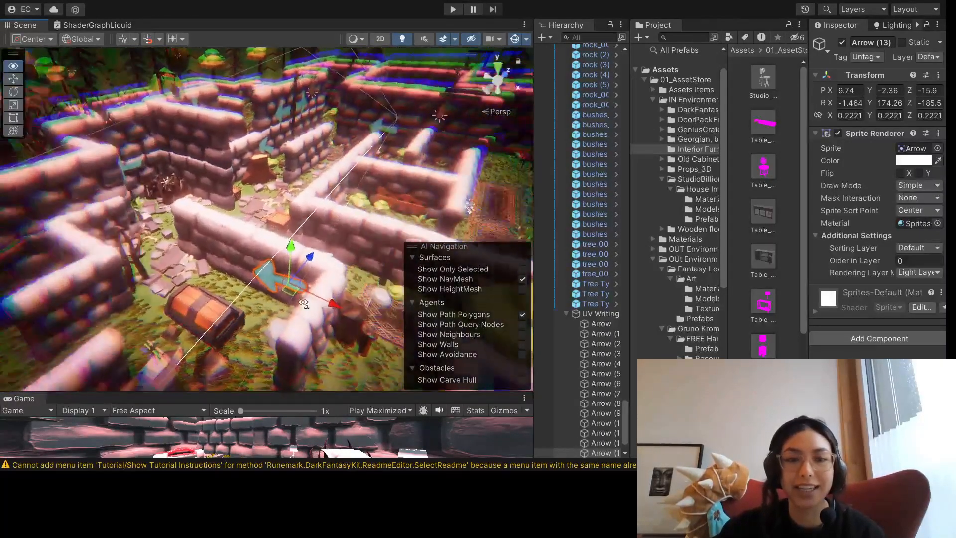
pyautogui.moveTo(284, 304); pyautogui.dragTo(344, 293, button='right')
pyautogui.moveTo(344, 293); pyautogui.dragTo(339, 265, button='middle')
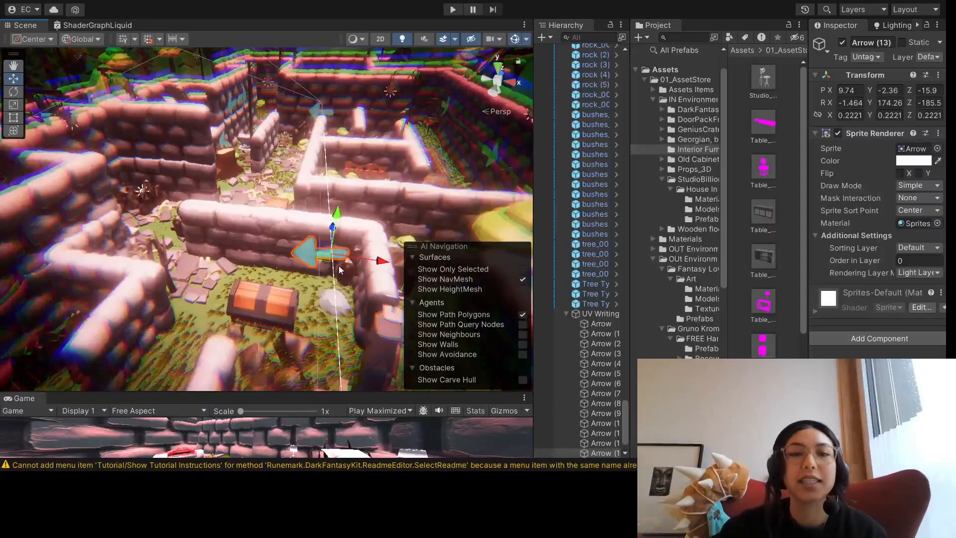
pyautogui.moveTo(371, 260); pyautogui.dragTo(346, 263)
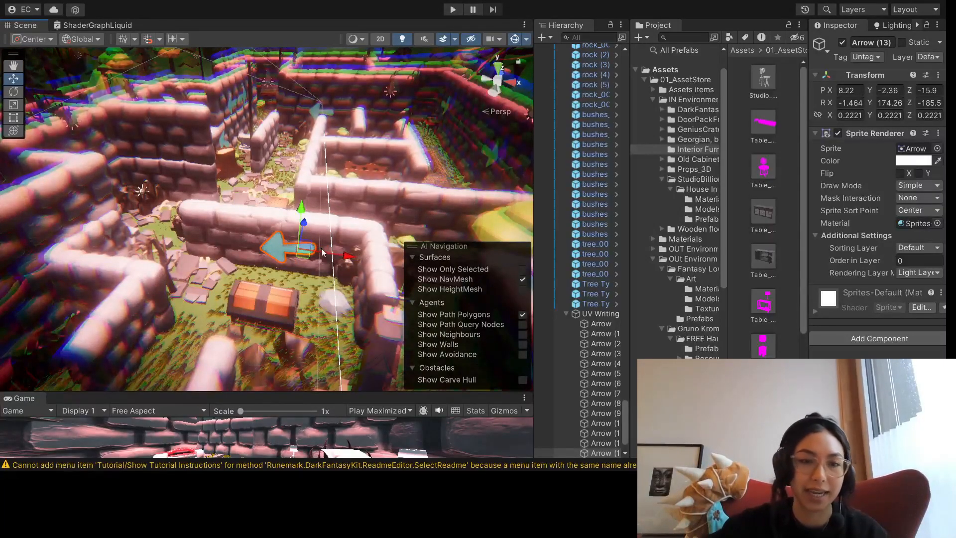
# - Duplicate the chest-wall arrow and place the copy on the next parallel wall at X 11.03, Z -11.44, turned to 177.06 on Y
pyautogui.moveTo(346, 263); pyautogui.dragTo(304, 265, button='middle')
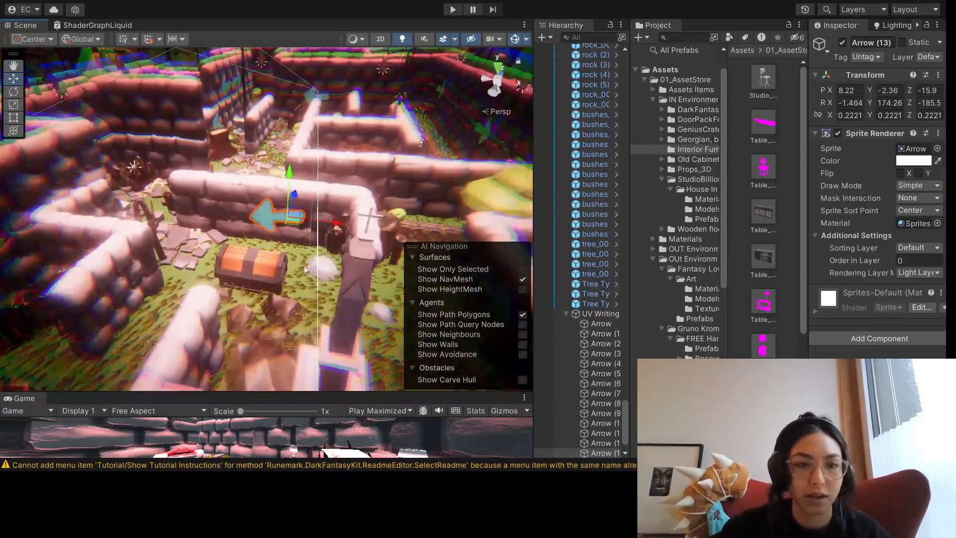
pyautogui.moveTo(304, 265); pyautogui.dragTo(293, 243, button='right')
pyautogui.moveTo(294, 243); pyautogui.dragTo(355, 215, button='middle')
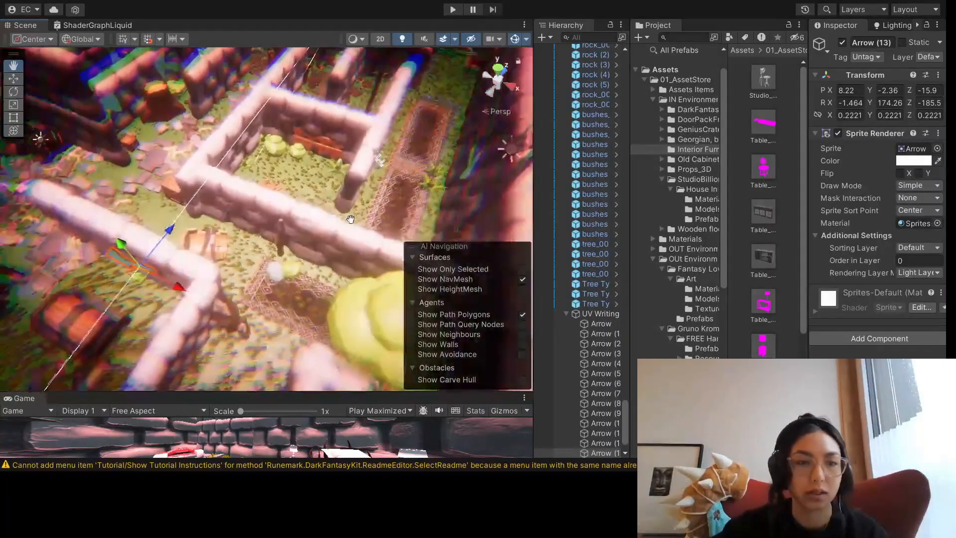
pyautogui.hotkey('ctrl', 'd')
pyautogui.moveTo(169, 227); pyautogui.dragTo(249, 177)
pyautogui.moveTo(228, 209); pyautogui.dragTo(285, 242)
pyautogui.click(13, 92)
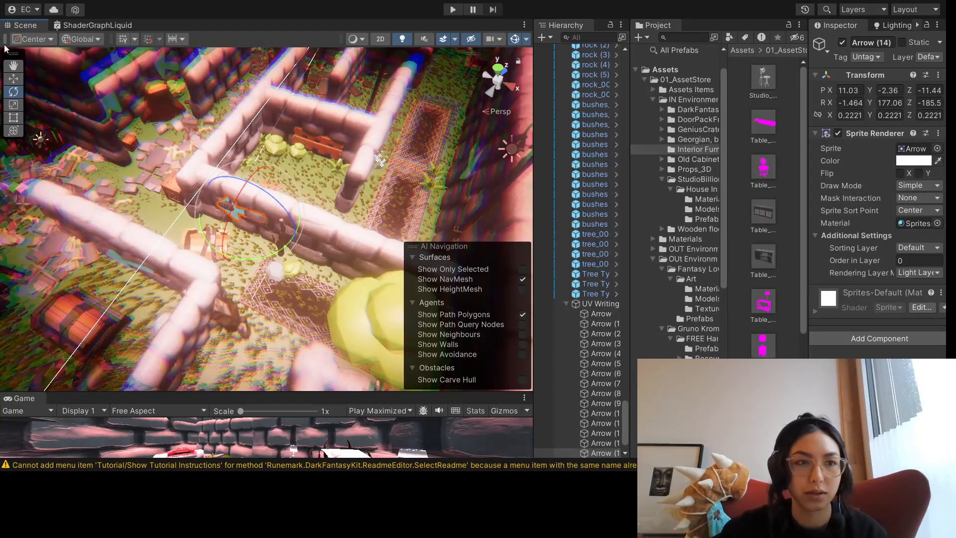
# - Align the new arrow with the wall surface by setting it to Z -11.67 with a Y rotation of 179.78
pyautogui.press('w')
pyautogui.moveTo(271, 179); pyautogui.dragTo(269, 183)
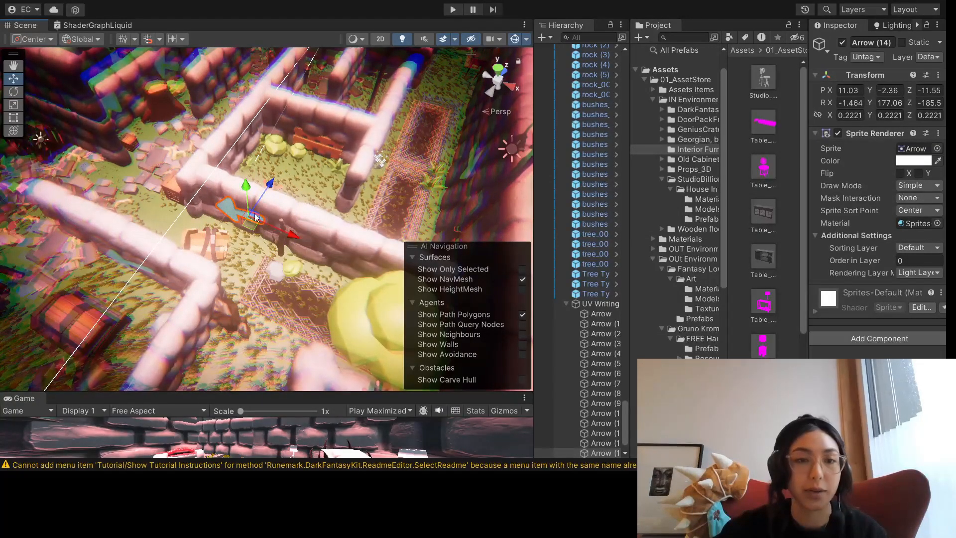
pyautogui.click(13, 92)
pyautogui.moveTo(270, 246)
pyautogui.mouseDown()
pyautogui.moveTo(272, 256)
pyautogui.moveTo(258, 236)
pyautogui.mouseUp()
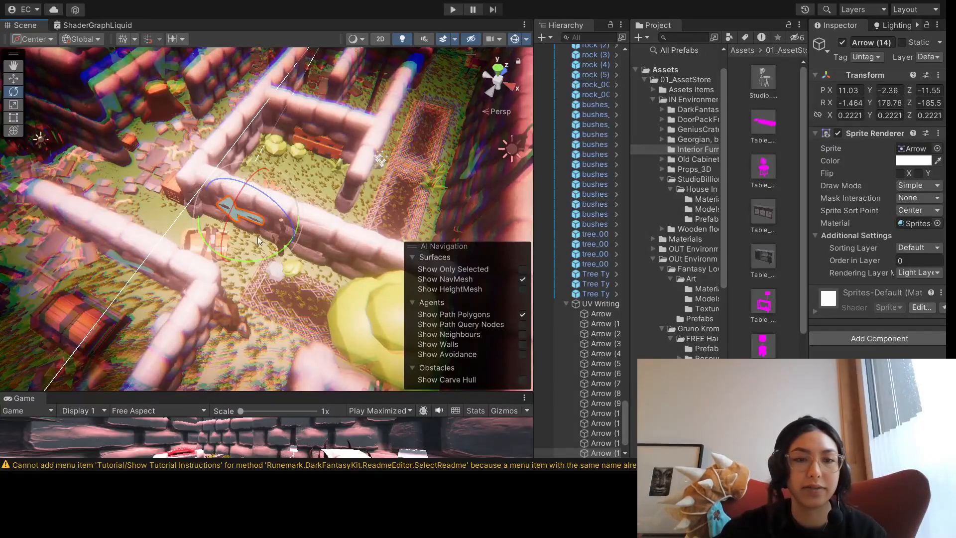
pyautogui.click(13, 78)
pyautogui.moveTo(269, 180); pyautogui.dragTo(269, 182)
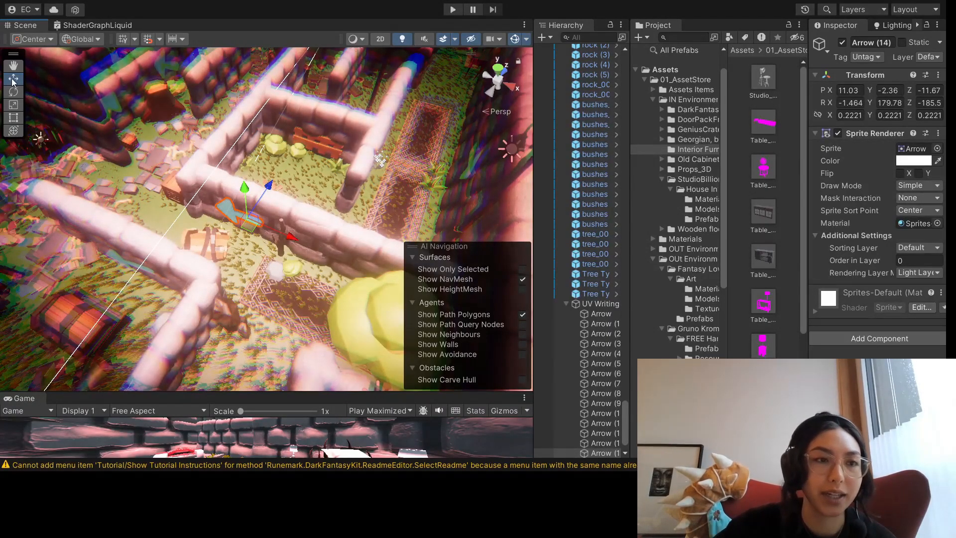
# - Flip the new arrow to point the opposite way along its wall, level it to -4.716 on Z and shift it to X 10.23
pyautogui.click(15, 93)
pyautogui.moveTo(234, 182); pyautogui.dragTo(312, 244)
pyautogui.press('f')
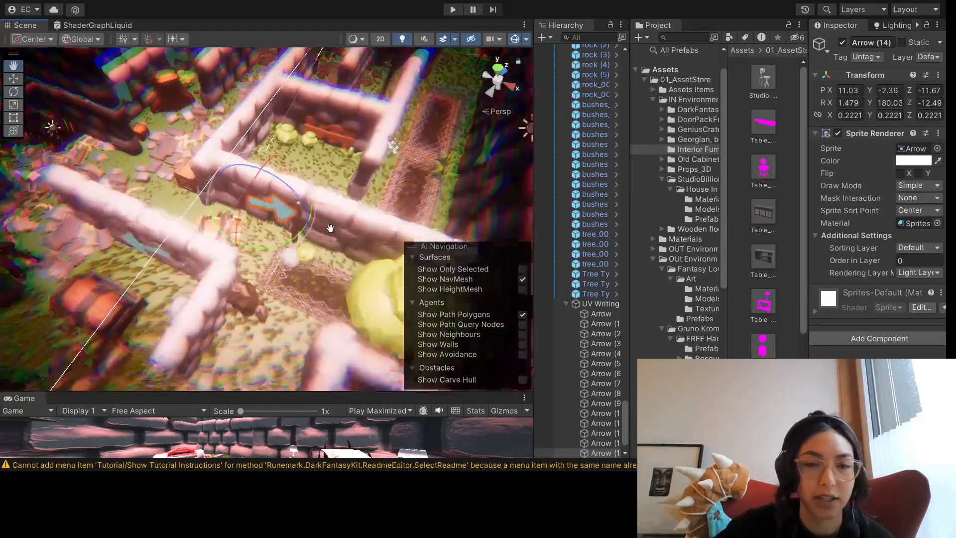
pyautogui.moveTo(311, 232); pyautogui.dragTo(318, 184, button='right')
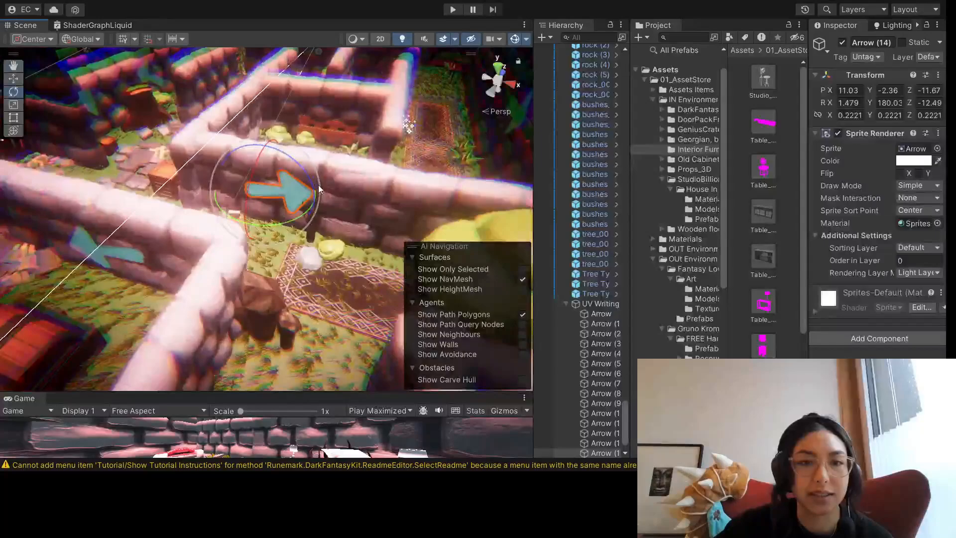
pyautogui.moveTo(292, 159); pyautogui.dragTo(290, 197)
pyautogui.press('w')
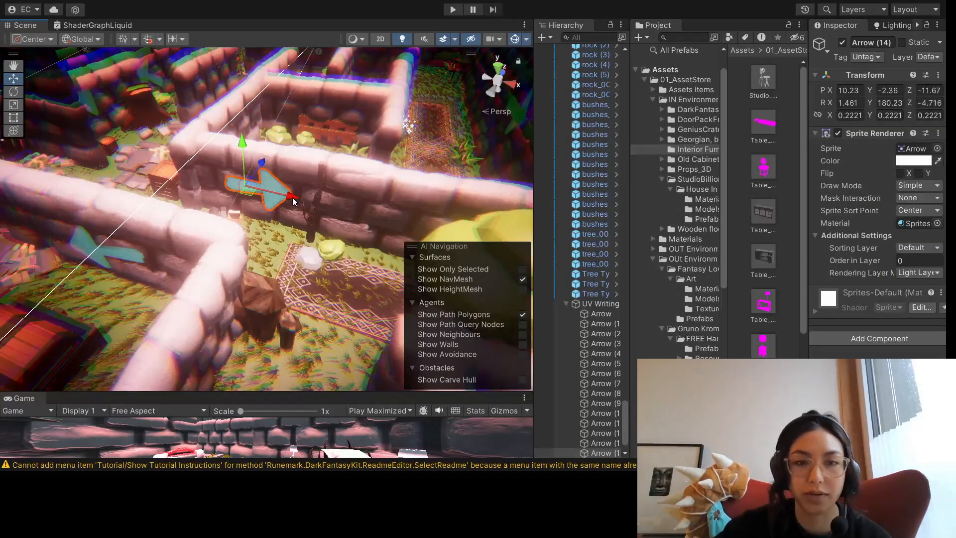
# - Inspect the placed arrows across the maze corridors from above
pyautogui.moveTo(299, 197); pyautogui.dragTo(310, 239, button='middle')
pyautogui.moveTo(311, 239); pyautogui.dragTo(282, 214, button='right')
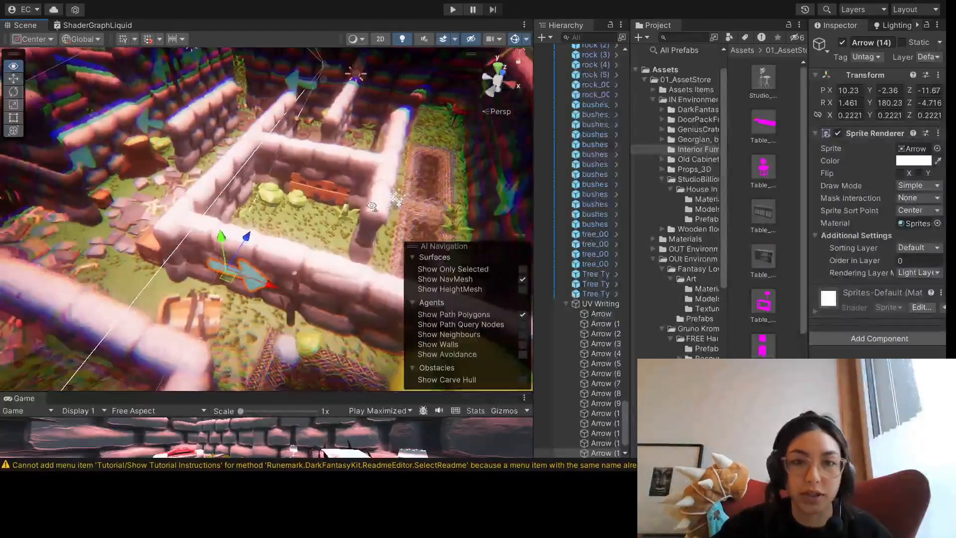
pyautogui.moveTo(283, 214); pyautogui.dragTo(338, 238, button='middle')
pyautogui.moveTo(339, 238); pyautogui.dragTo(319, 227, button='right')
pyautogui.moveTo(318, 226); pyautogui.dragTo(344, 234, button='middle')
pyautogui.moveTo(344, 234); pyautogui.dragTo(308, 219, button='right')
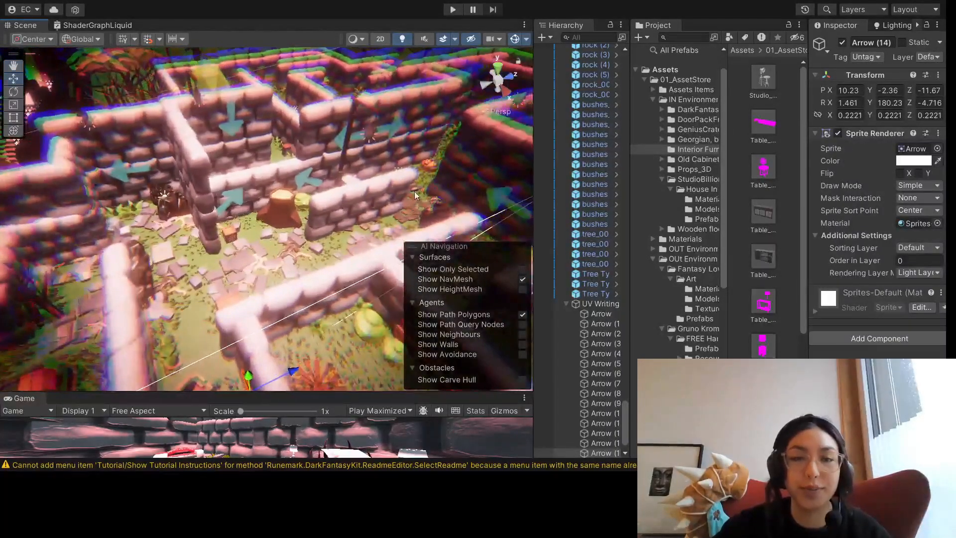
pyautogui.moveTo(309, 219); pyautogui.dragTo(259, 202, button='middle')
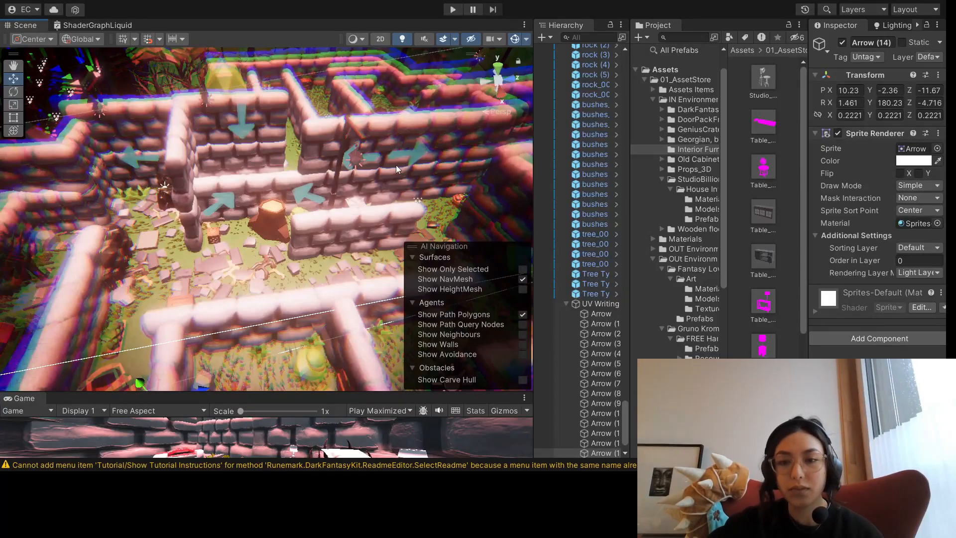
# - Add the UV_Objects script component to all 15 arrows under UV Writing
pyautogui.click(601, 315)
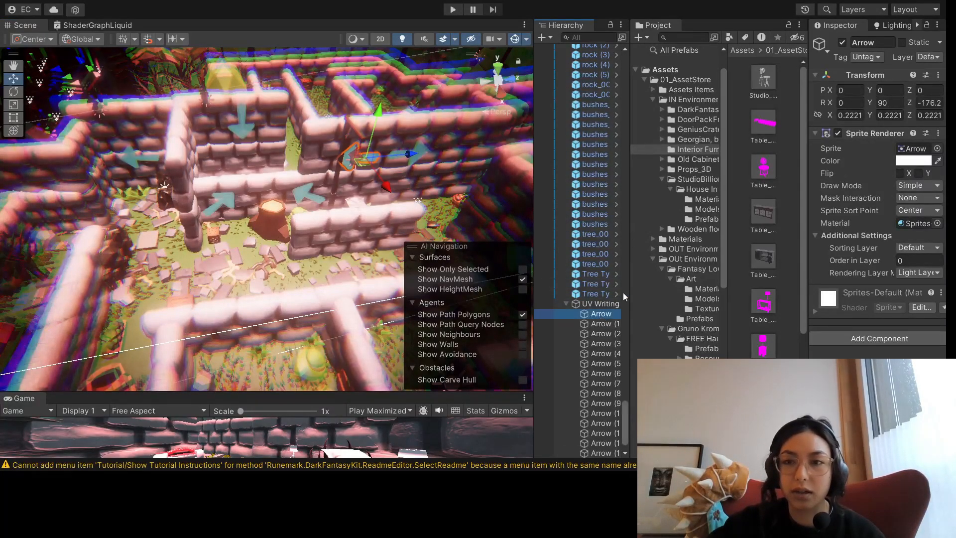
pyautogui.scroll(-2, 602, 332)
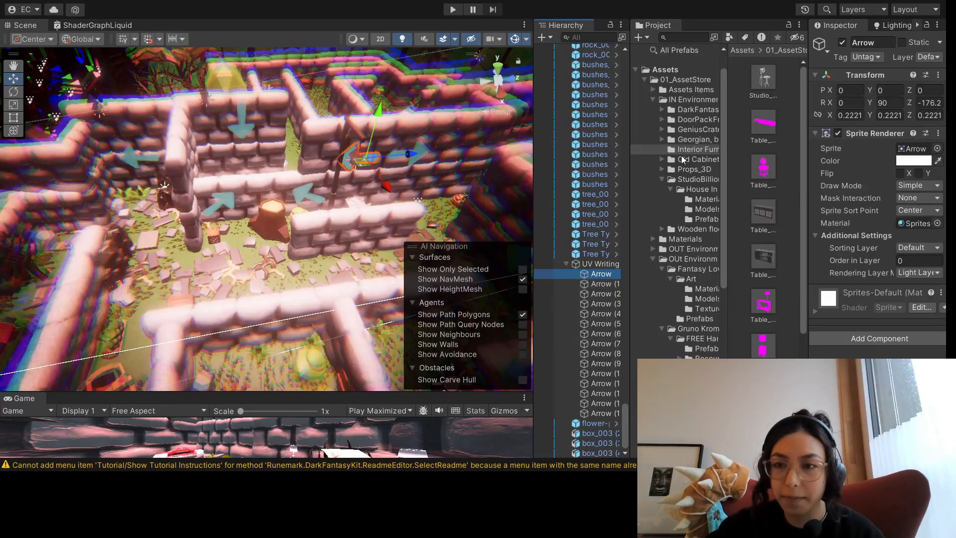
pyautogui.keyDown('shift'); pyautogui.click(601, 414); pyautogui.keyUp('shift')
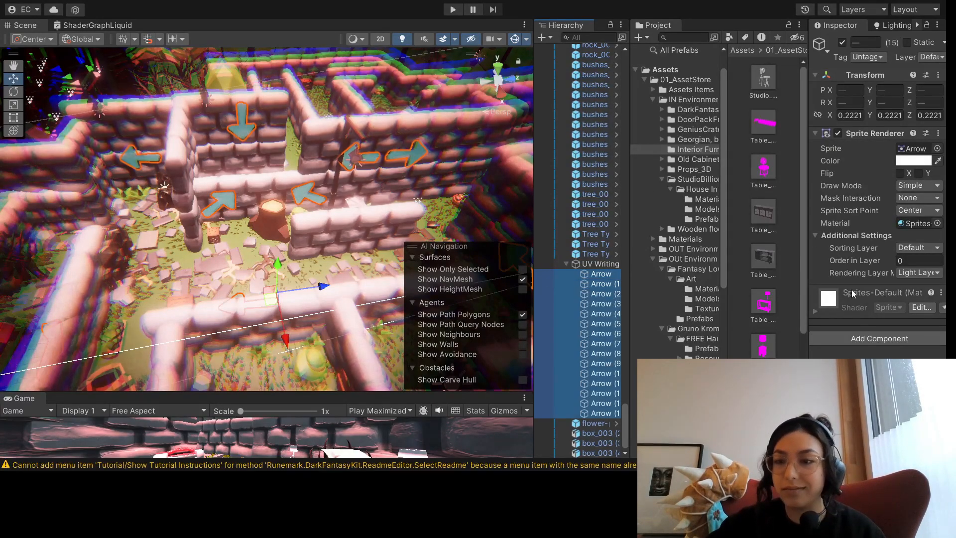
pyautogui.click(884, 316)
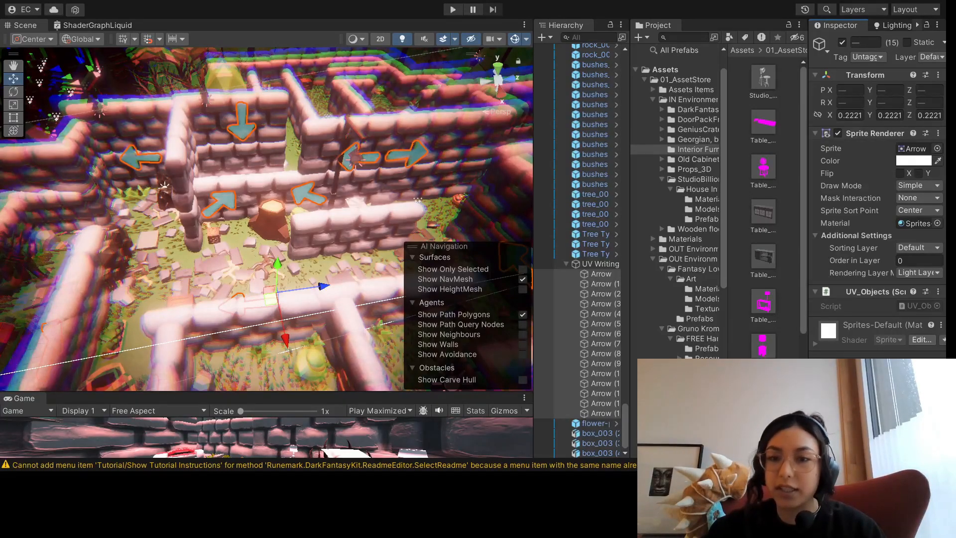
# - Find the player capsule by searching the hierarchy for "player", and bring up its UV object settings
pyautogui.click(592, 265)
pyautogui.scroll(5, 592, 284)
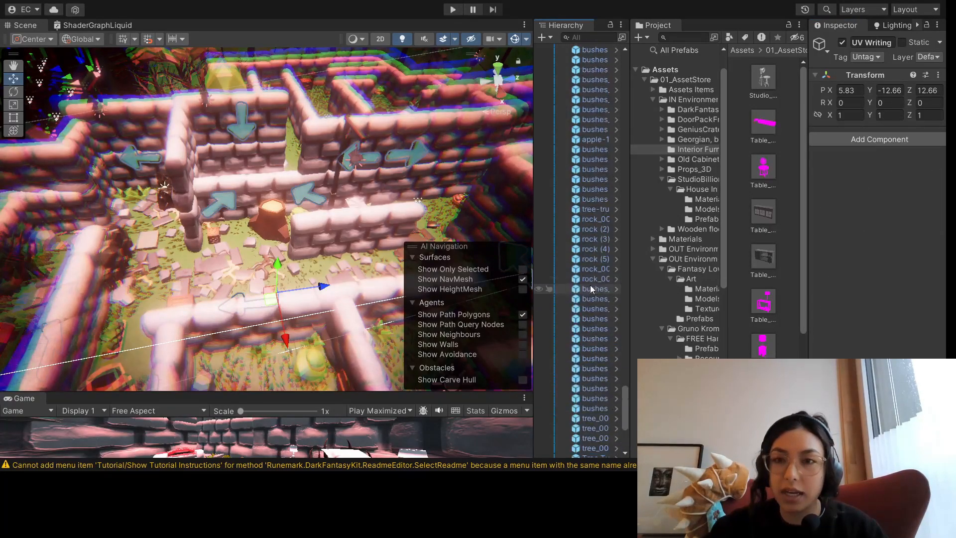
pyautogui.scroll(10, 590, 285)
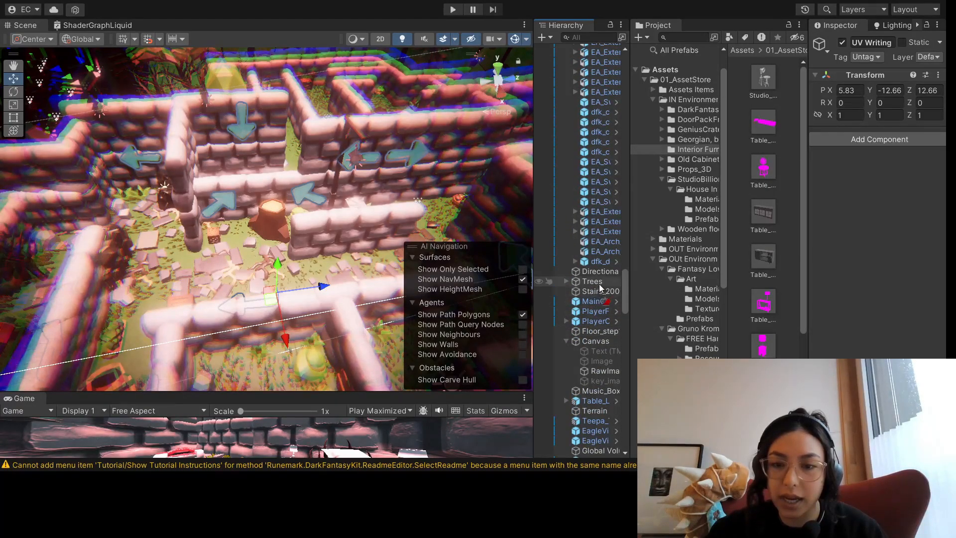
pyautogui.scroll(3, 590, 341)
pyautogui.click(584, 37)
pyautogui.write('player')
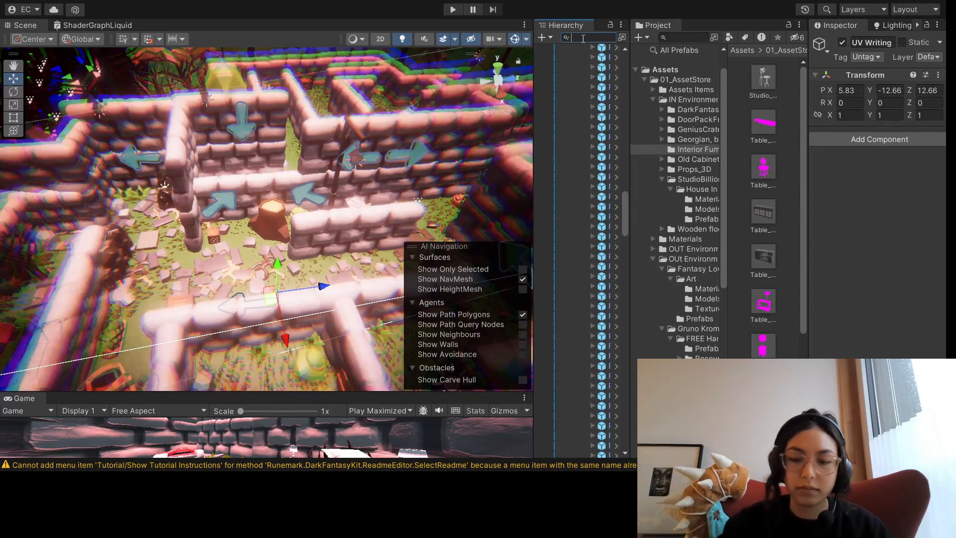
pyautogui.press('Down')
pyautogui.press('Down')
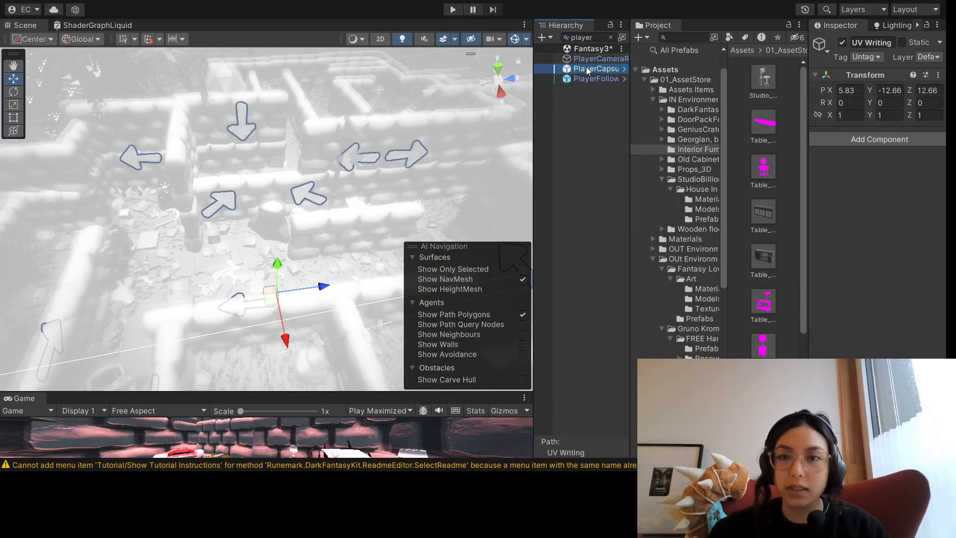
pyautogui.click(610, 37)
pyautogui.scroll(-10, 855, 340)
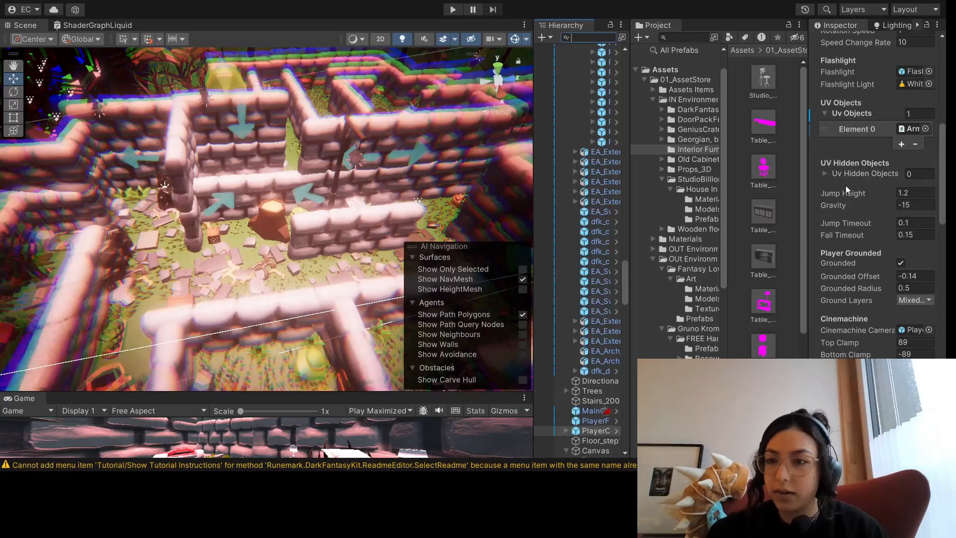
# - Expand the player's empty UV Hidden Objects list and set its size to 9 elements
pyautogui.click(825, 174)
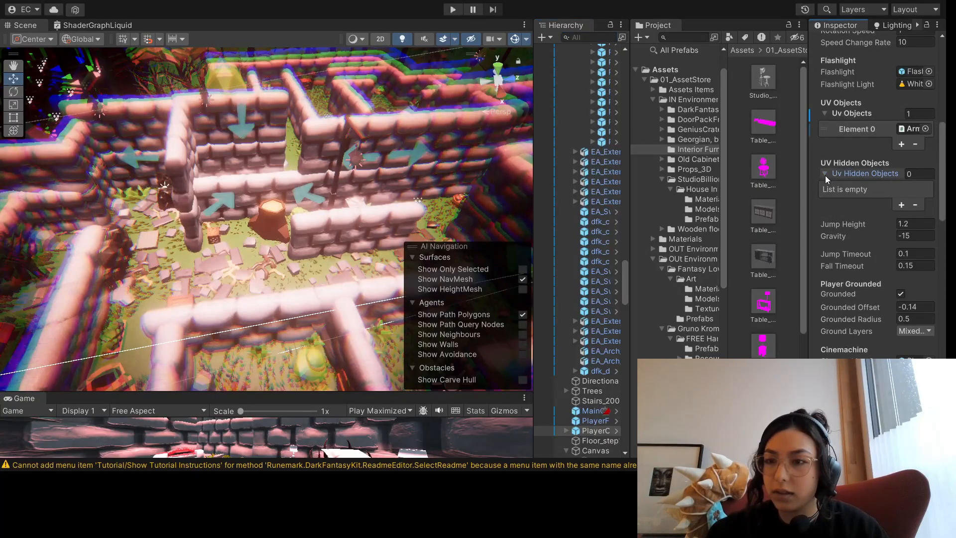
pyautogui.click(901, 206)
pyautogui.click(900, 205)
pyautogui.click(901, 223)
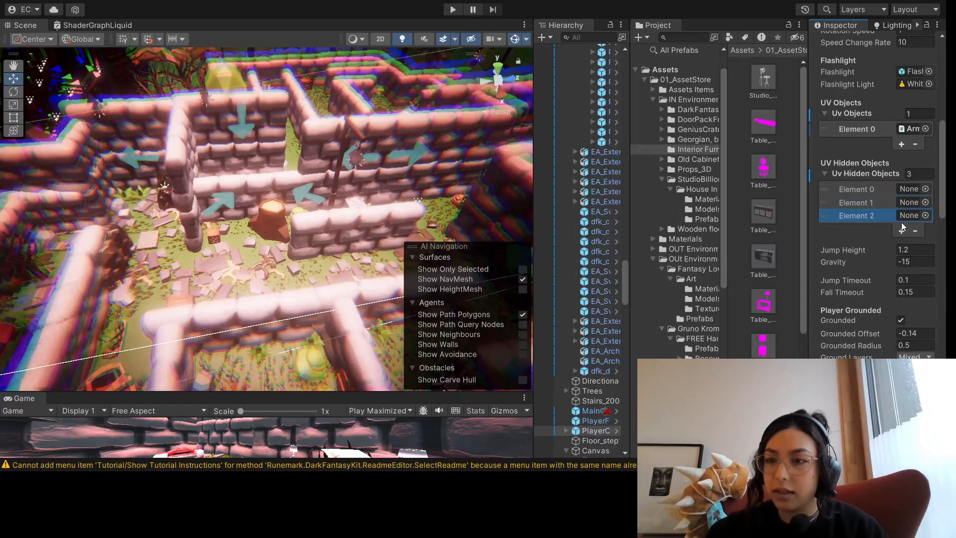
pyautogui.click(901, 229)
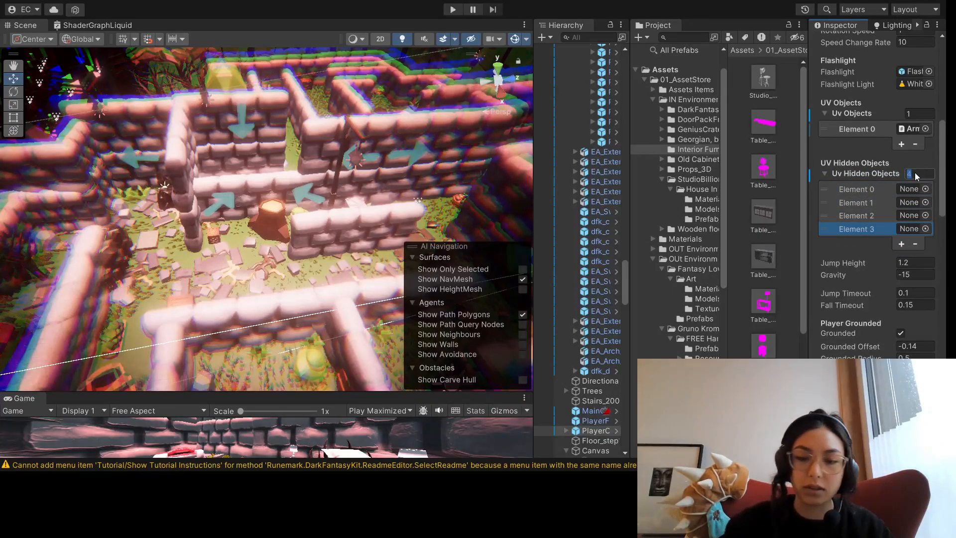
pyautogui.write('9')
pyautogui.press('Return')
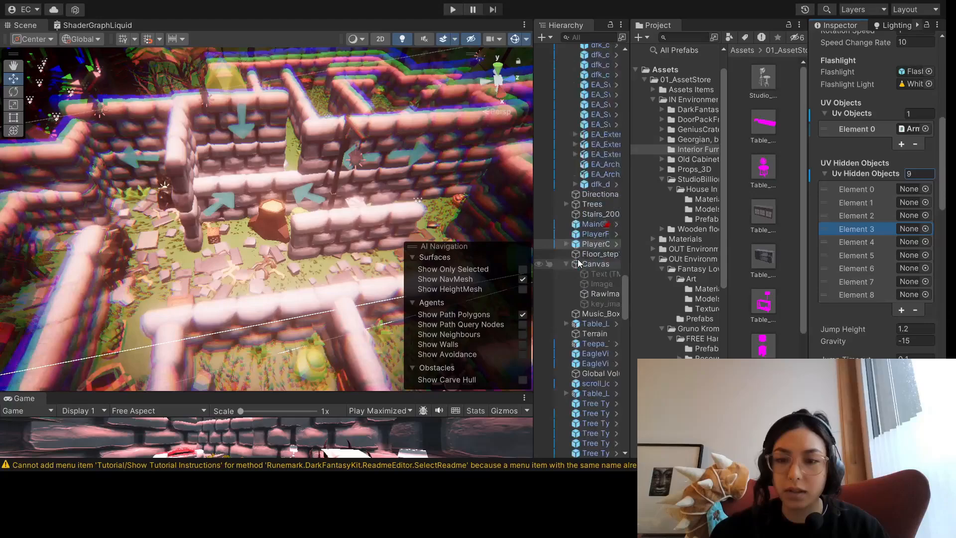
# - Assign the first five arrows under UV Writing, Arrow through Arrow (4), to Elements 0 to 4 of UV Hidden Objects
pyautogui.scroll(-10, 580, 273)
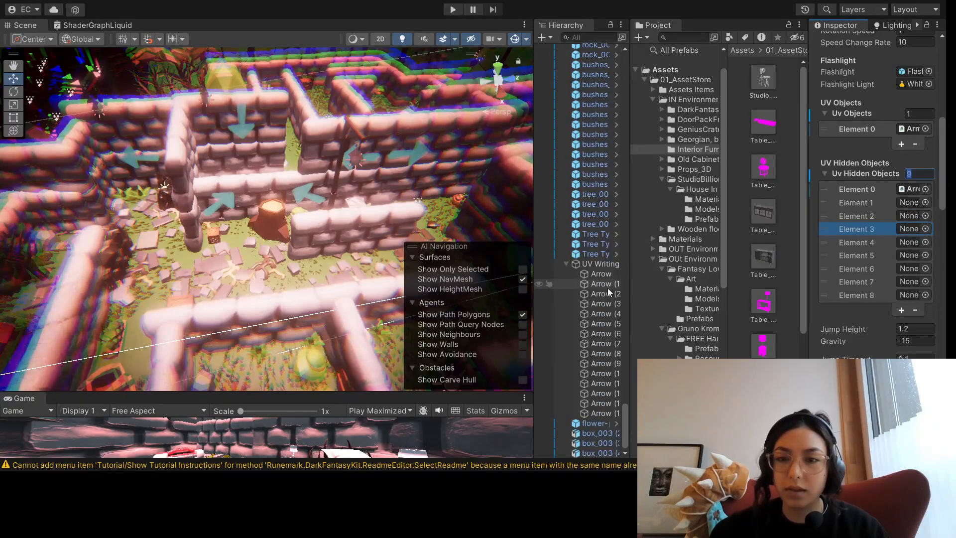
pyautogui.moveTo(608, 288); pyautogui.dragTo(903, 204)
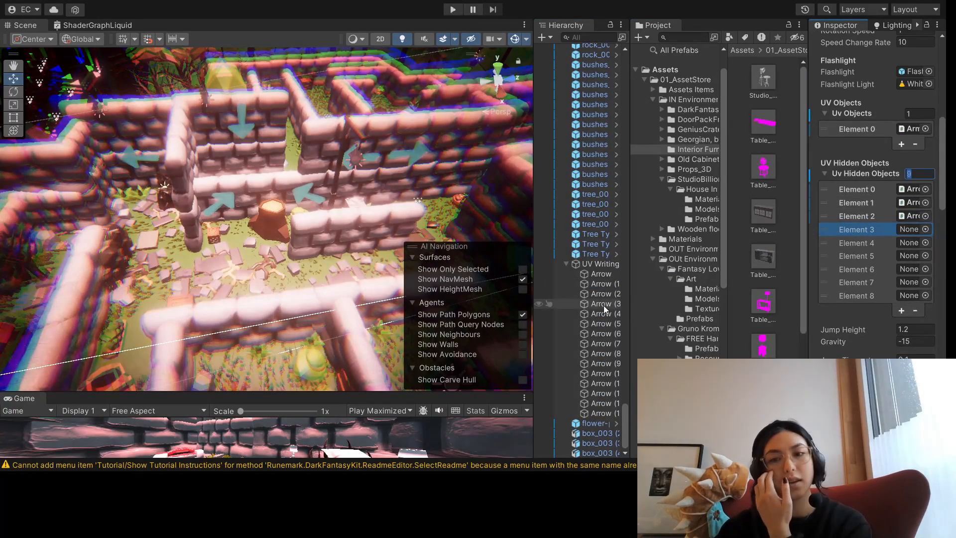
pyautogui.moveTo(603, 306); pyautogui.dragTo(911, 229)
pyautogui.moveTo(599, 314); pyautogui.dragTo(909, 242)
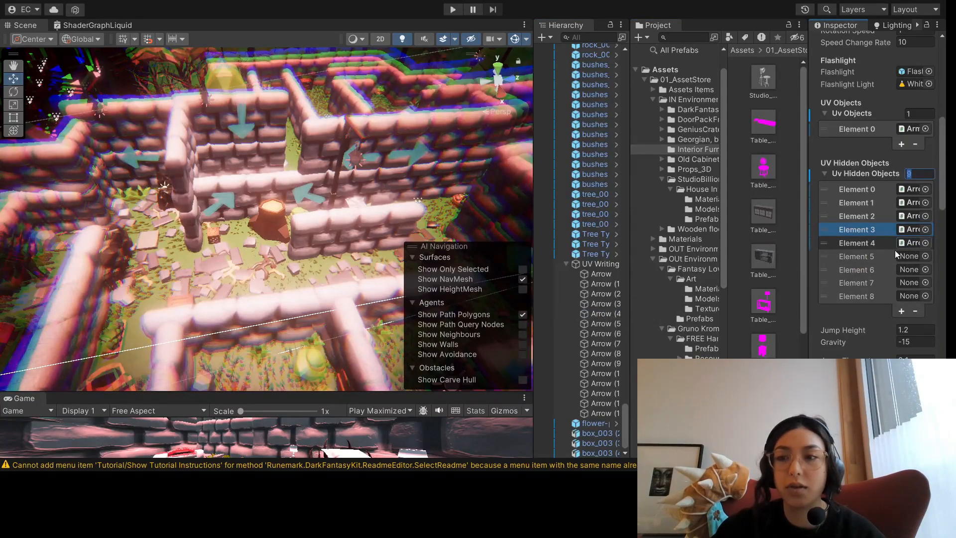
pyautogui.click(602, 324)
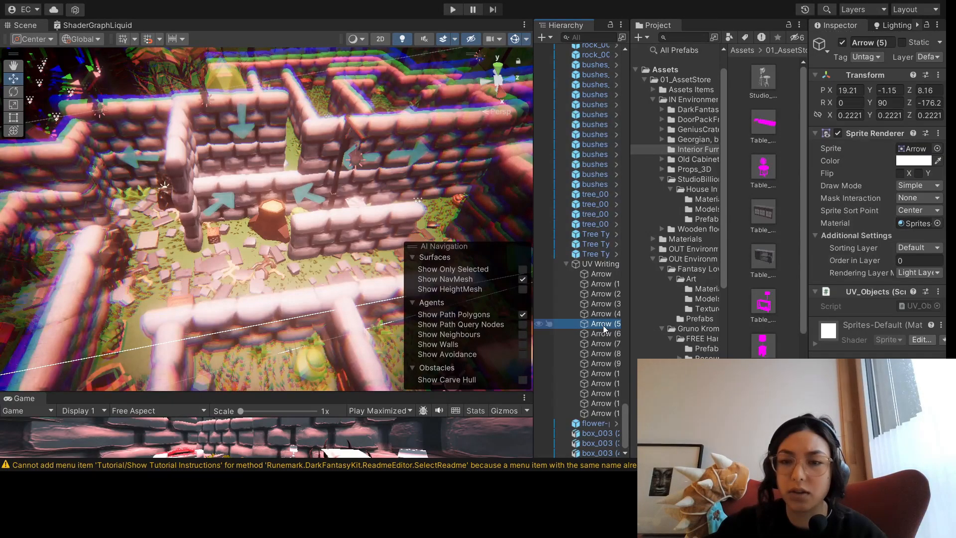
pyautogui.click(603, 315)
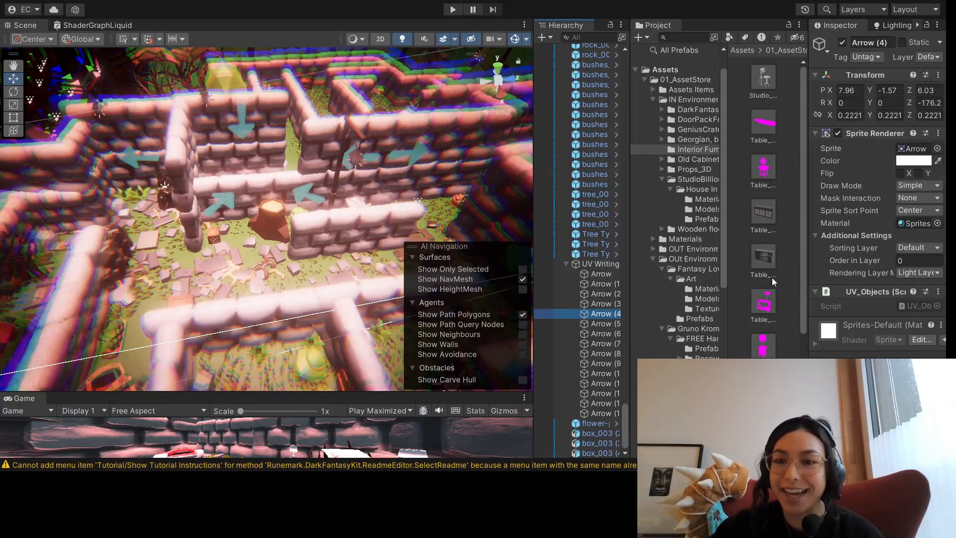
# - Find the player capsule again by searching the hierarchy for "player", select it and clear the search
pyautogui.scroll(8, 597, 225)
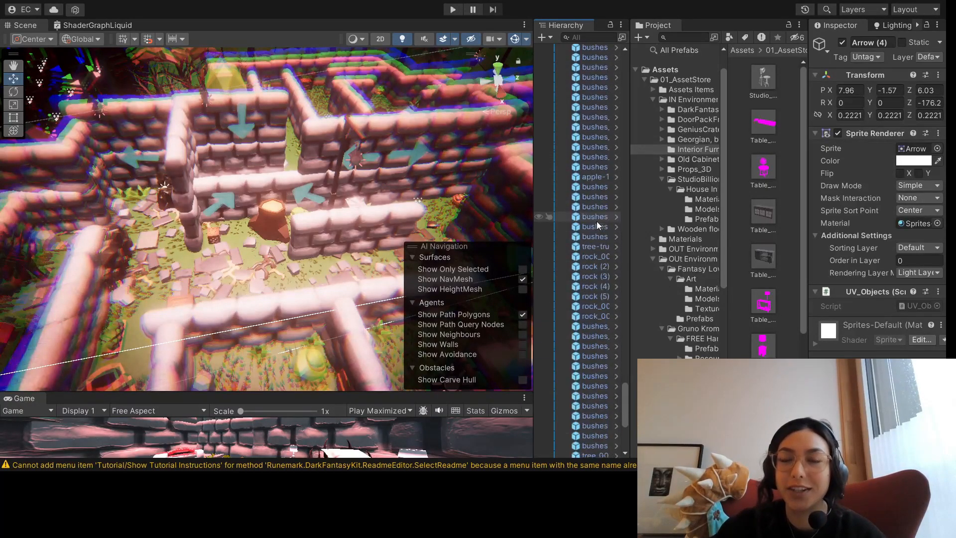
pyautogui.scroll(10, 596, 221)
pyautogui.click(598, 39)
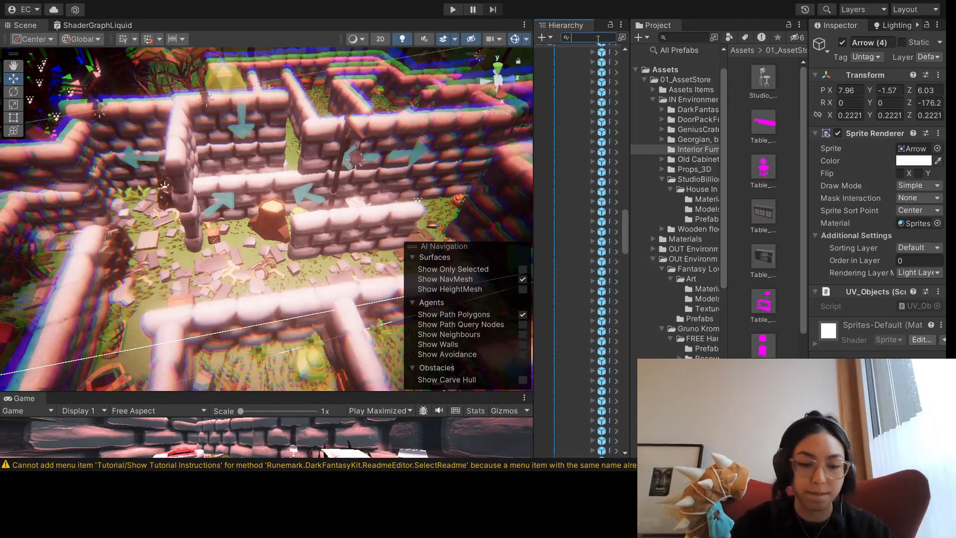
pyautogui.write('player')
pyautogui.click(595, 70)
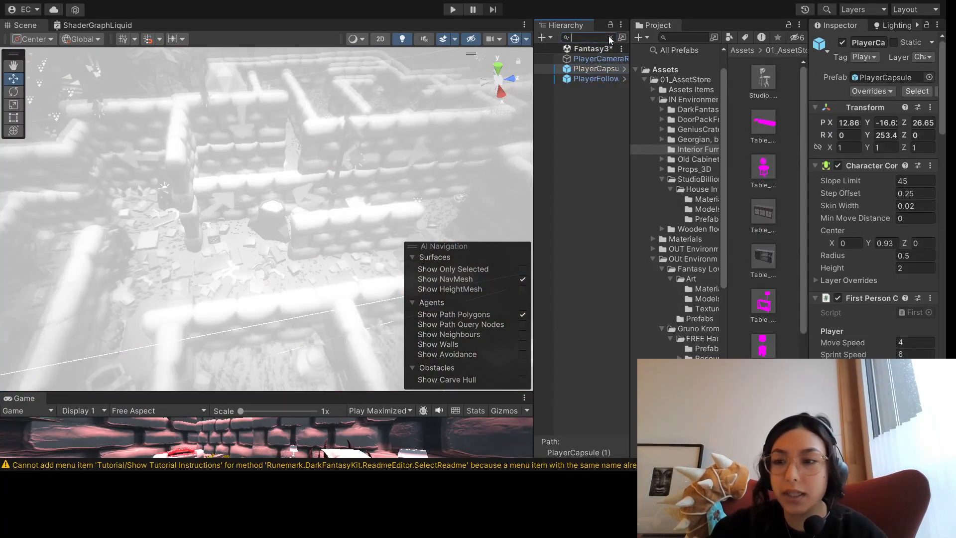
pyautogui.click(608, 37)
# - Extend the UV Hidden Objects list to 17 elements and fill it with the remaining arrows under UV Writing, up to Arrow (14)
pyautogui.scroll(-10, 886, 222)
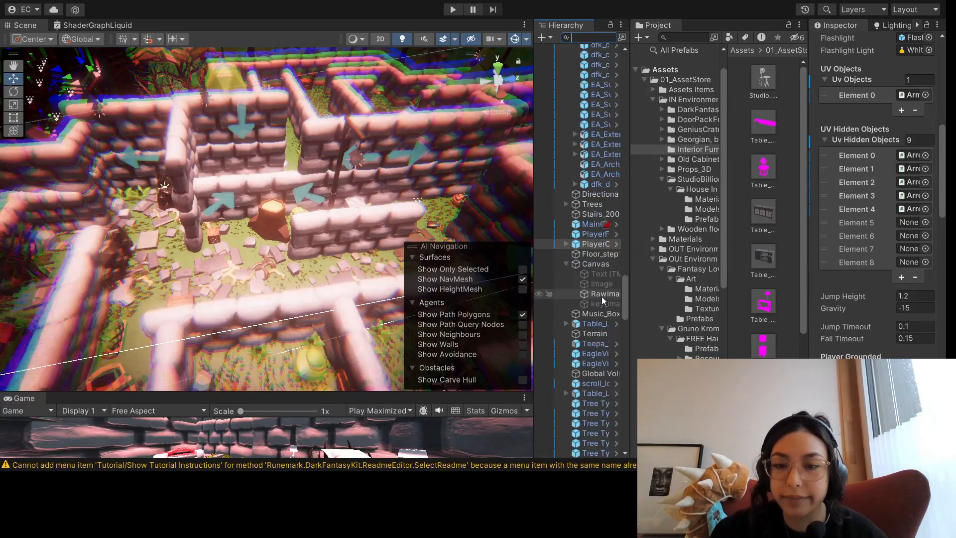
pyautogui.scroll(-20, 602, 297)
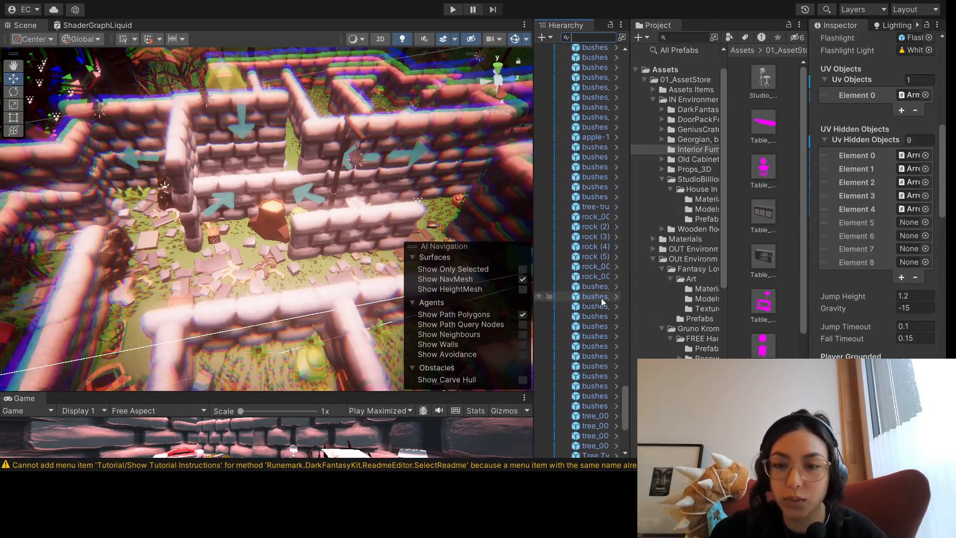
pyautogui.scroll(-7, 601, 297)
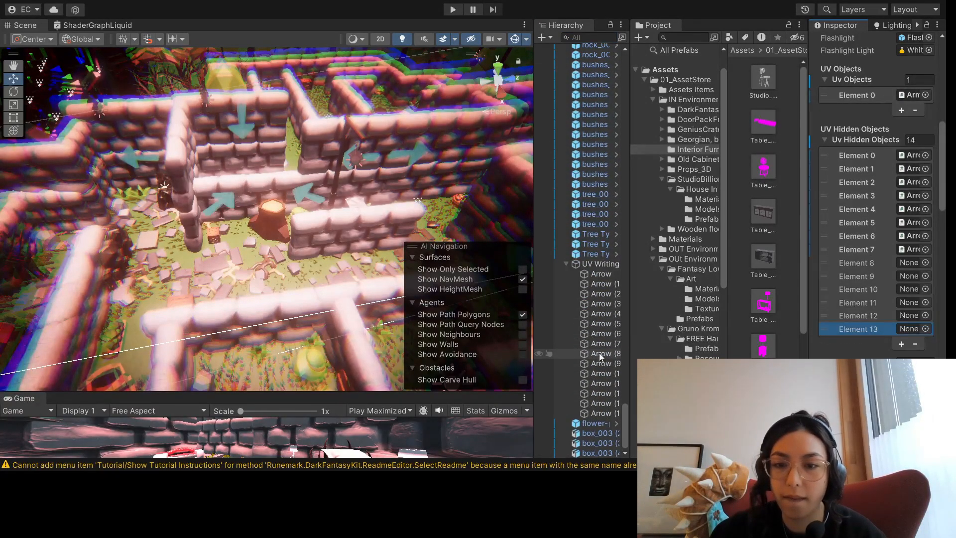
pyautogui.moveTo(600, 345); pyautogui.dragTo(909, 276)
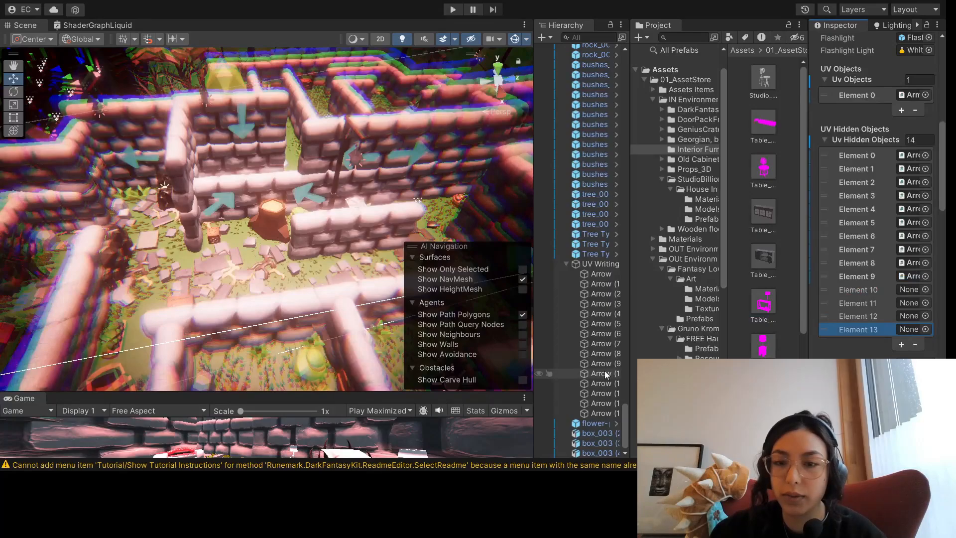
pyautogui.moveTo(604, 370); pyautogui.dragTo(909, 290)
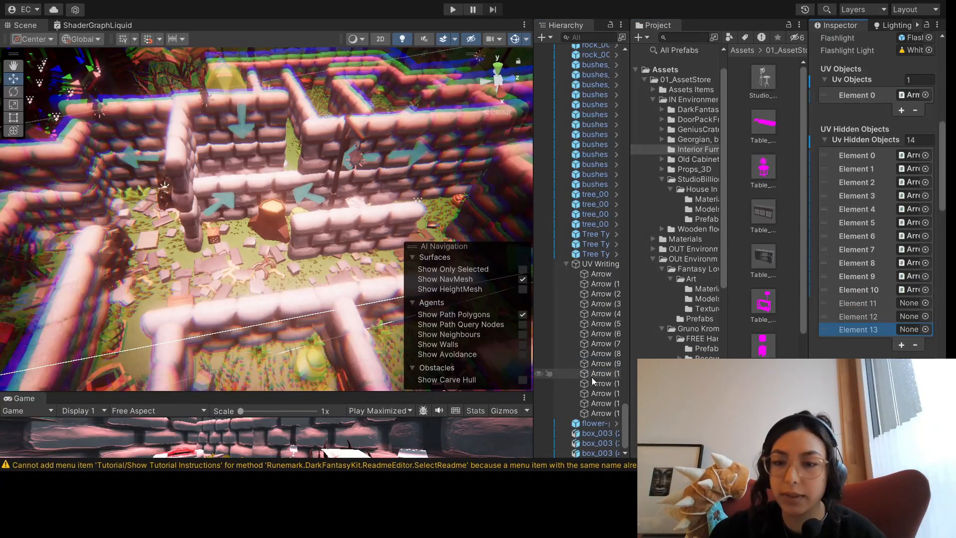
pyautogui.moveTo(593, 375); pyautogui.dragTo(914, 291)
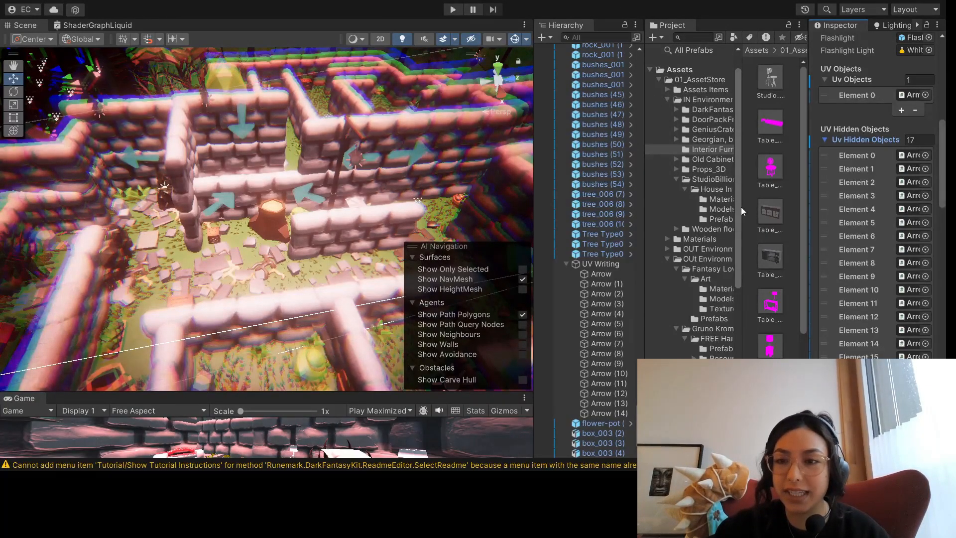
# - Search the project for "fantasy" and open the Fantasy 4 scene
pyautogui.click(689, 39)
pyautogui.write('fantasy')
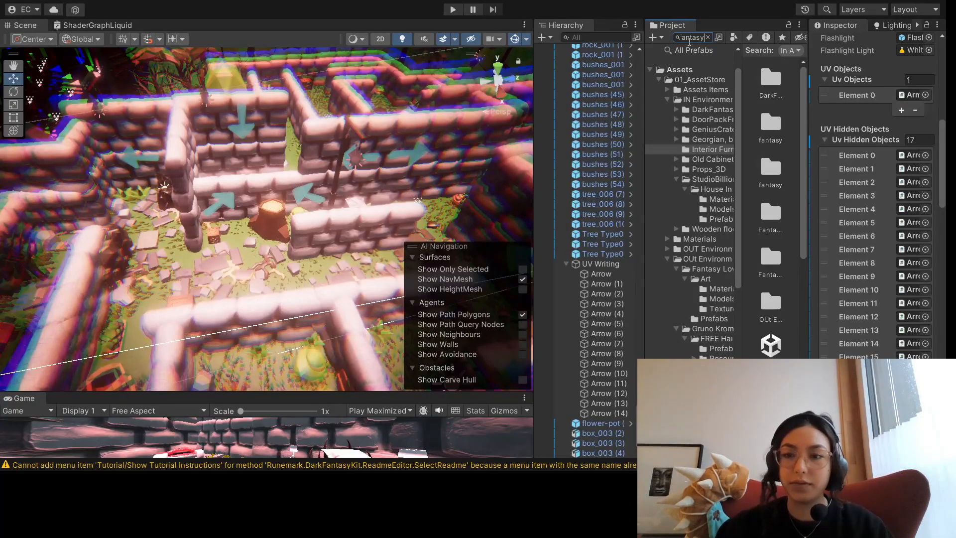
pyautogui.scroll(-3, 771, 239)
pyautogui.click(771, 404)
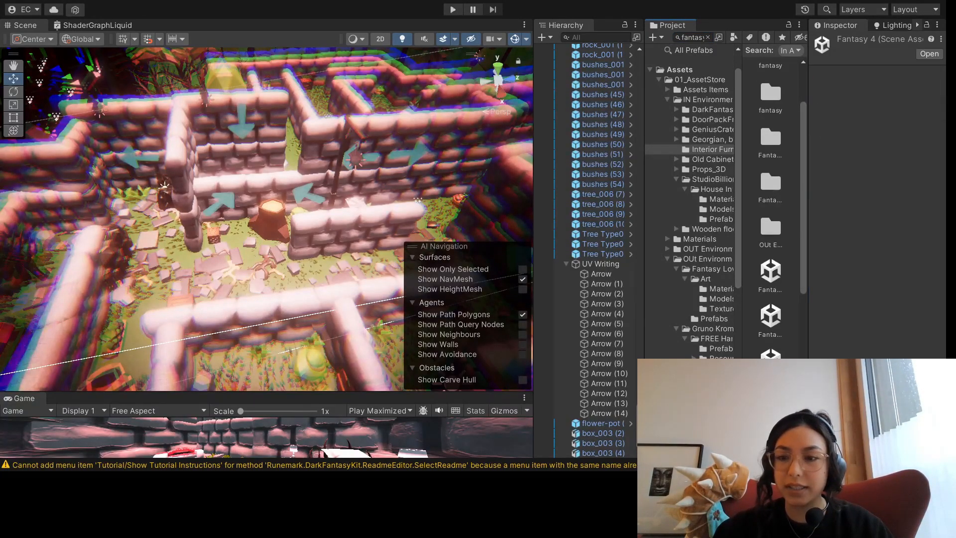
# - Sink the conifer tree_001 beside the stone rubble into the ground, to about -16.79 on Y
pyautogui.moveTo(265, 215); pyautogui.dragTo(369, 192, button='right')
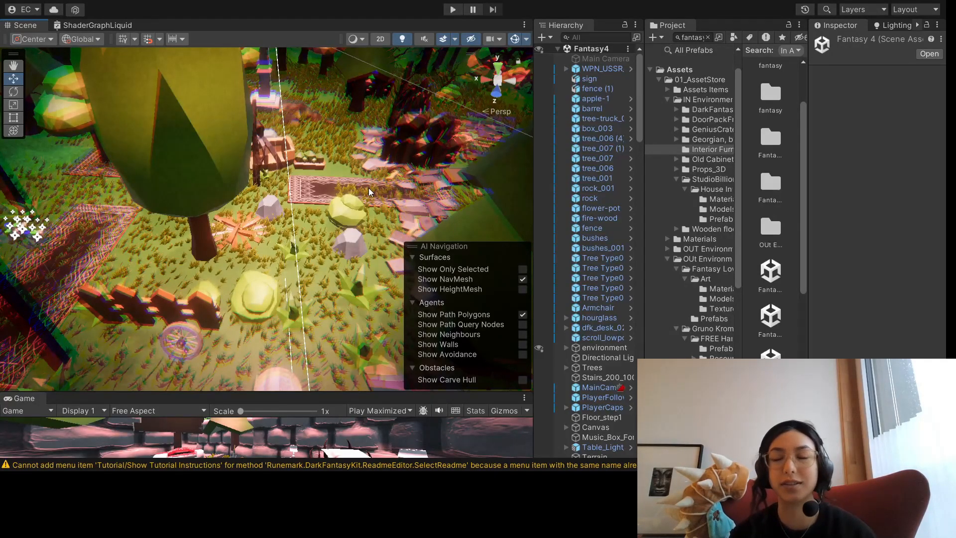
pyautogui.moveTo(325, 198); pyautogui.dragTo(460, 186, button='right')
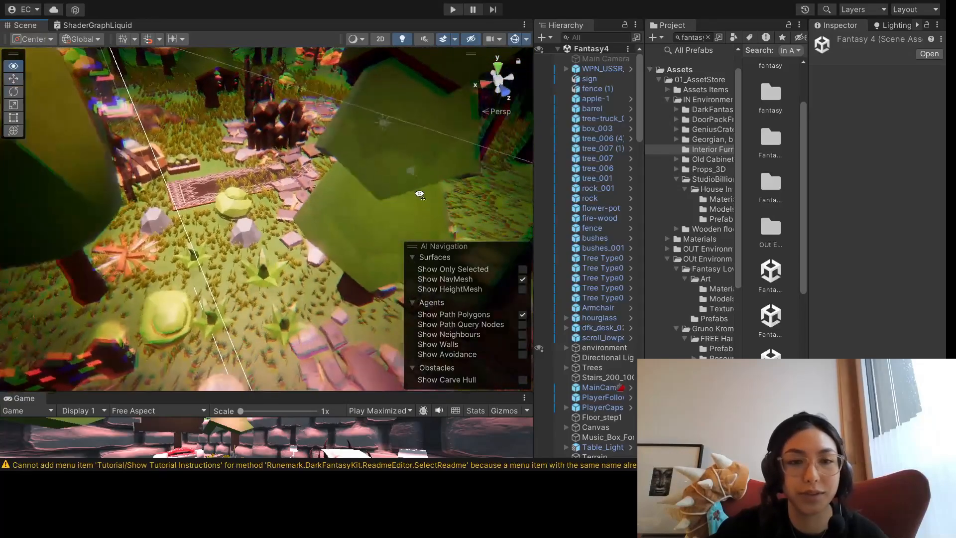
pyautogui.moveTo(460, 186); pyautogui.dragTo(322, 129, button='middle')
pyautogui.click(261, 82)
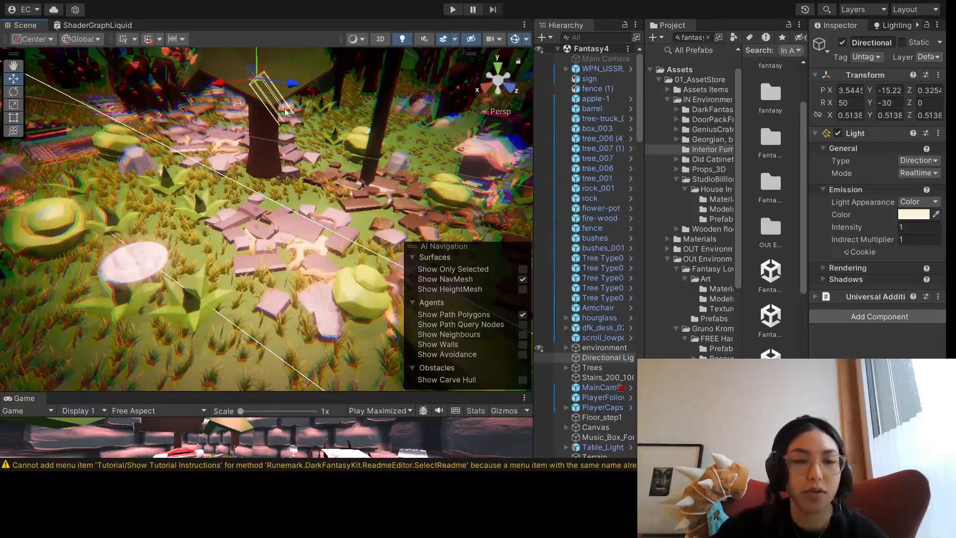
pyautogui.click(271, 154)
pyautogui.moveTo(277, 149); pyautogui.dragTo(276, 174, button='middle')
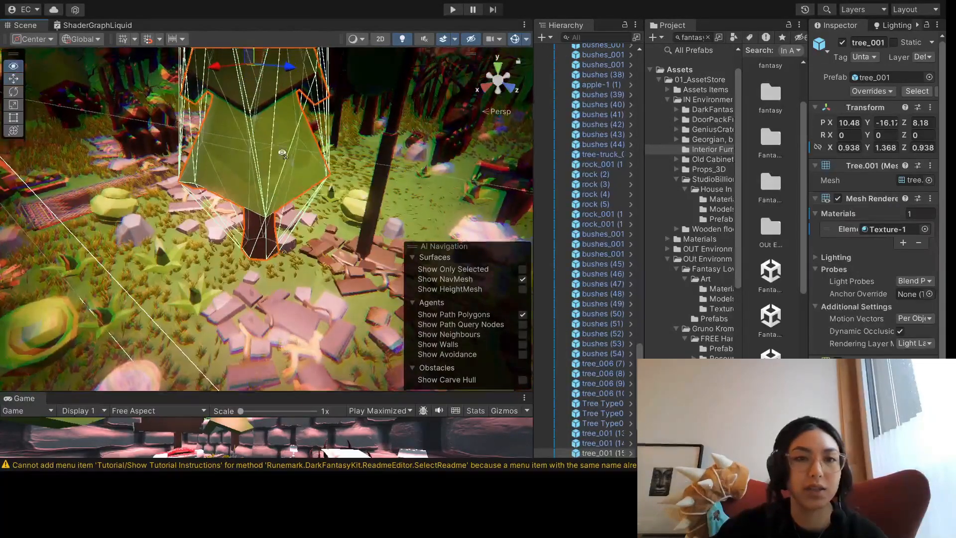
pyautogui.moveTo(275, 173); pyautogui.dragTo(283, 117, button='right')
pyautogui.moveTo(254, 78); pyautogui.dragTo(257, 108)
pyautogui.moveTo(317, 157); pyautogui.dragTo(249, 139, button='middle')
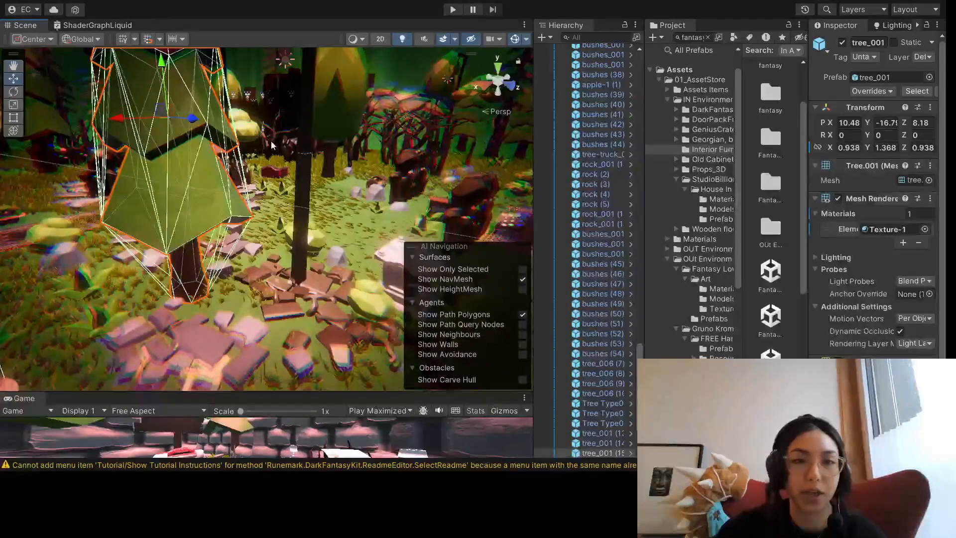
# - Lower the round tree_006 near the rug to about -16.9 on Y and sink the tall conifer beyond the rug slightly
pyautogui.moveTo(249, 139); pyautogui.dragTo(279, 119, button='right')
pyautogui.moveTo(279, 120); pyautogui.dragTo(164, 152, button='middle')
pyautogui.click(163, 152)
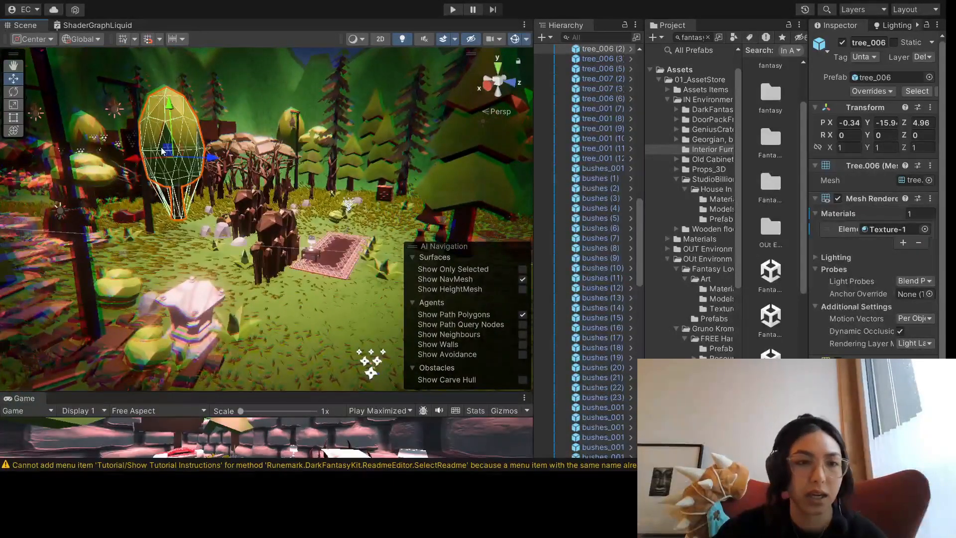
pyautogui.moveTo(169, 108); pyautogui.dragTo(180, 129)
pyautogui.moveTo(178, 127); pyautogui.dragTo(257, 141, button='right')
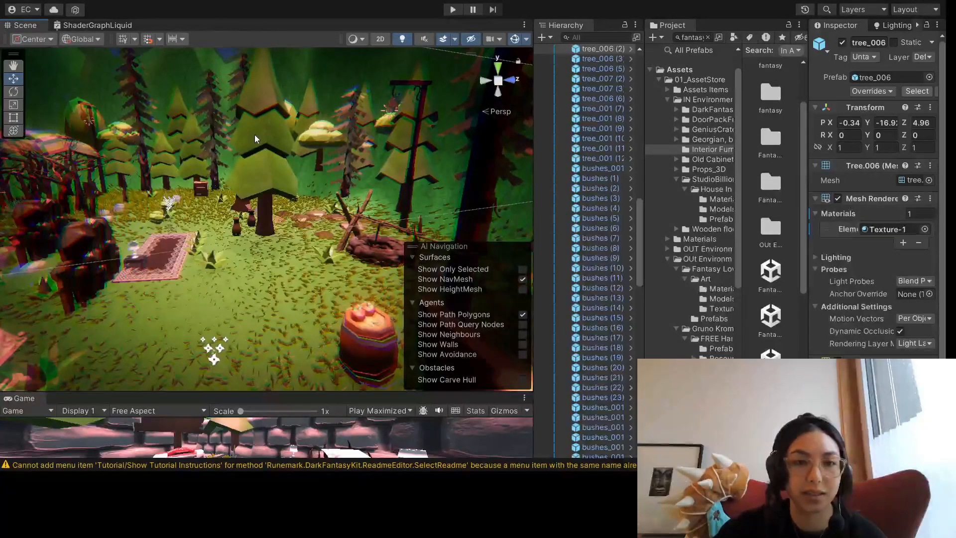
pyautogui.click(258, 142)
pyautogui.moveTo(264, 108); pyautogui.dragTo(268, 113)
# - Lower the round tree_006 behind the bushes by the wooden fence to about -16.8 on Y
pyautogui.moveTo(271, 119); pyautogui.dragTo(382, 159, button='right')
pyautogui.click(371, 103)
pyautogui.click(370, 103)
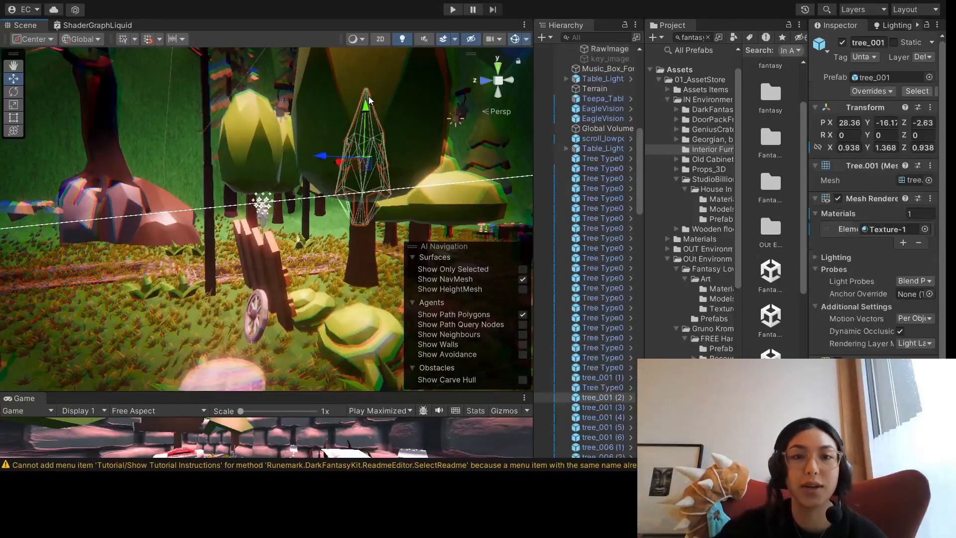
pyautogui.click(371, 103)
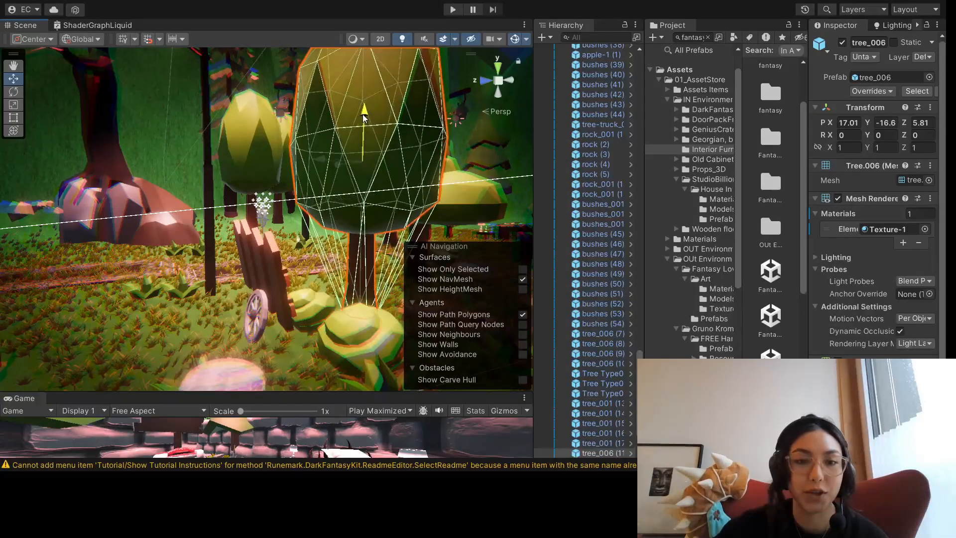
pyautogui.moveTo(371, 104); pyautogui.dragTo(250, 122, button='middle')
pyautogui.moveTo(250, 122); pyautogui.dragTo(224, 134, button='right')
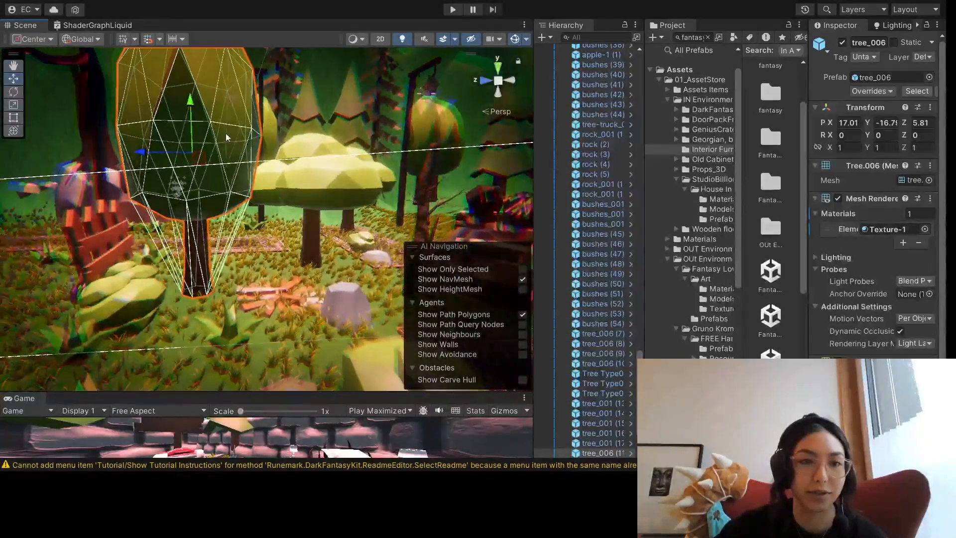
pyautogui.moveTo(192, 105); pyautogui.dragTo(192, 109)
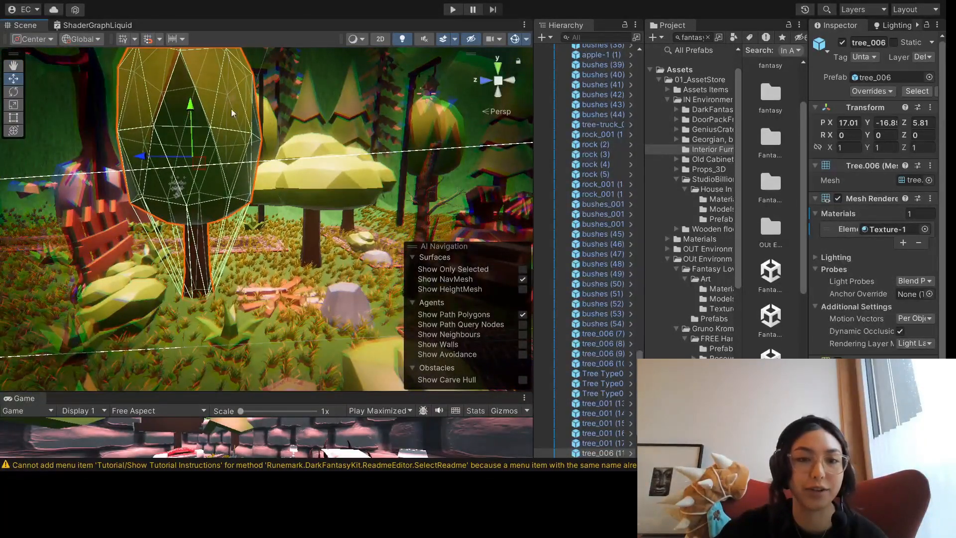
# - Sink the conifer tree_001 near the stone monument into the ground, to about -17.14 on Y
pyautogui.moveTo(305, 171); pyautogui.dragTo(324, 171, button='right')
pyautogui.click(306, 149)
pyautogui.moveTo(303, 110); pyautogui.dragTo(304, 136)
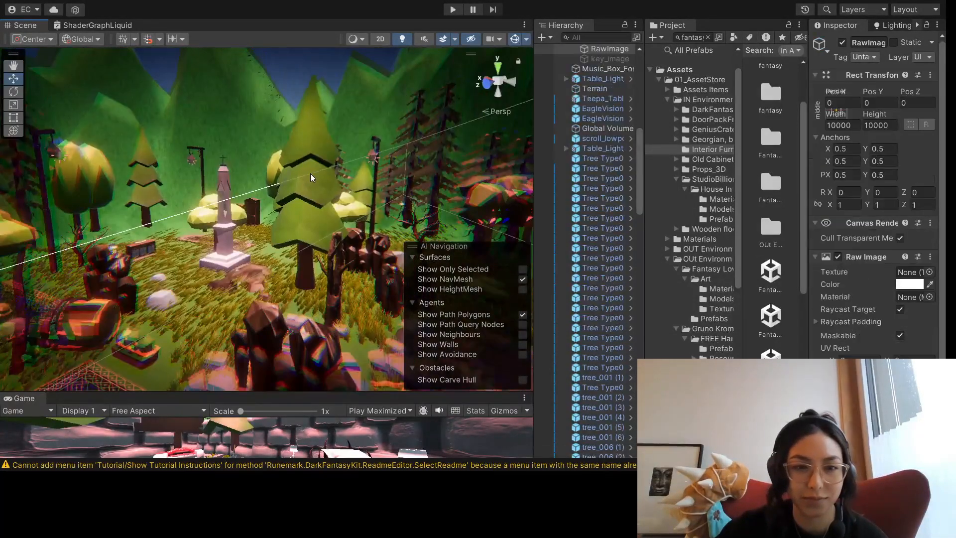
pyautogui.click(312, 178)
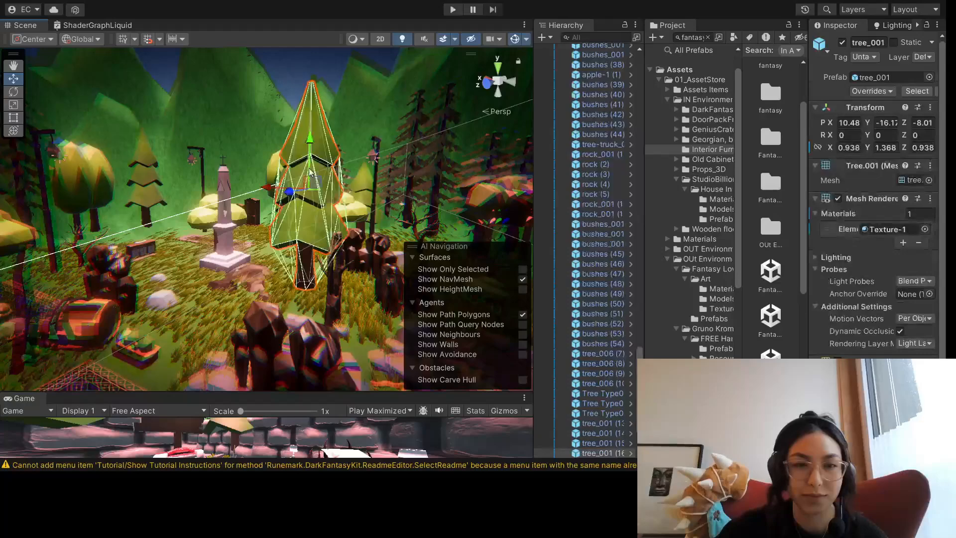
pyautogui.moveTo(310, 135); pyautogui.dragTo(316, 157)
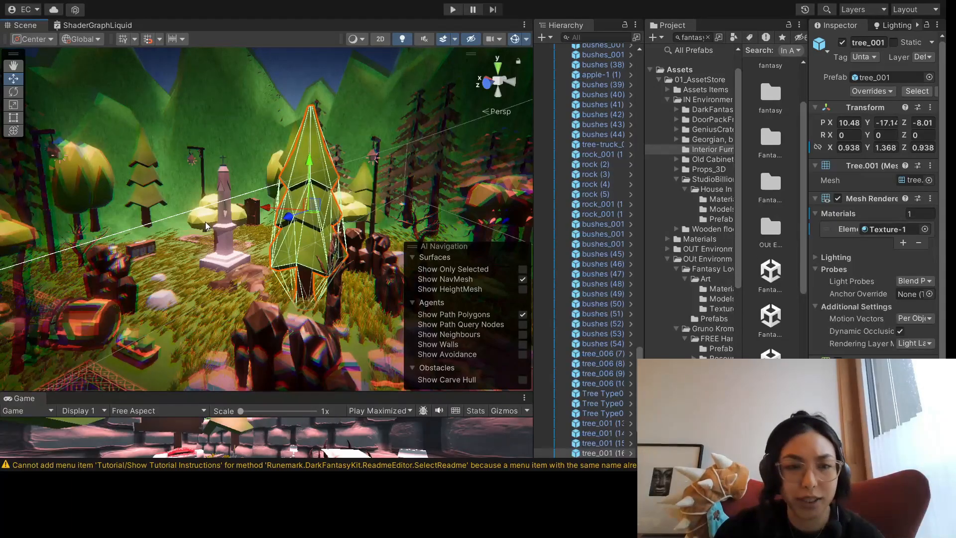
pyautogui.moveTo(205, 222); pyautogui.dragTo(260, 213, button='middle')
pyautogui.moveTo(212, 237); pyautogui.dragTo(297, 229, button='right')
pyautogui.moveTo(298, 229); pyautogui.dragTo(269, 235, button='middle')
pyautogui.moveTo(268, 234); pyautogui.dragTo(318, 234, button='right')
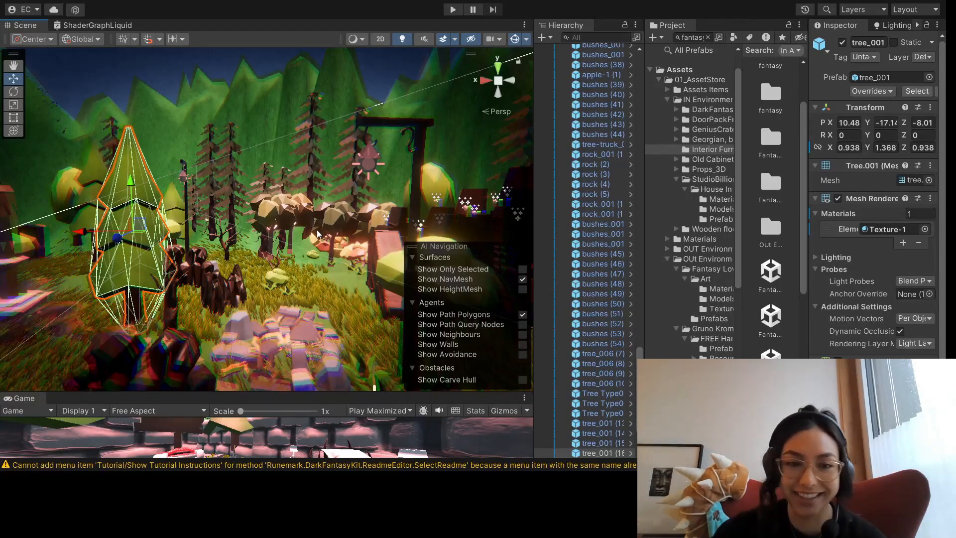
# - Survey the forest around the conifers, lamp posts and stone paths for trees or props that still need correcting
pyautogui.moveTo(317, 234); pyautogui.dragTo(376, 247, button='middle')
pyautogui.moveTo(376, 248); pyautogui.dragTo(446, 252, button='right')
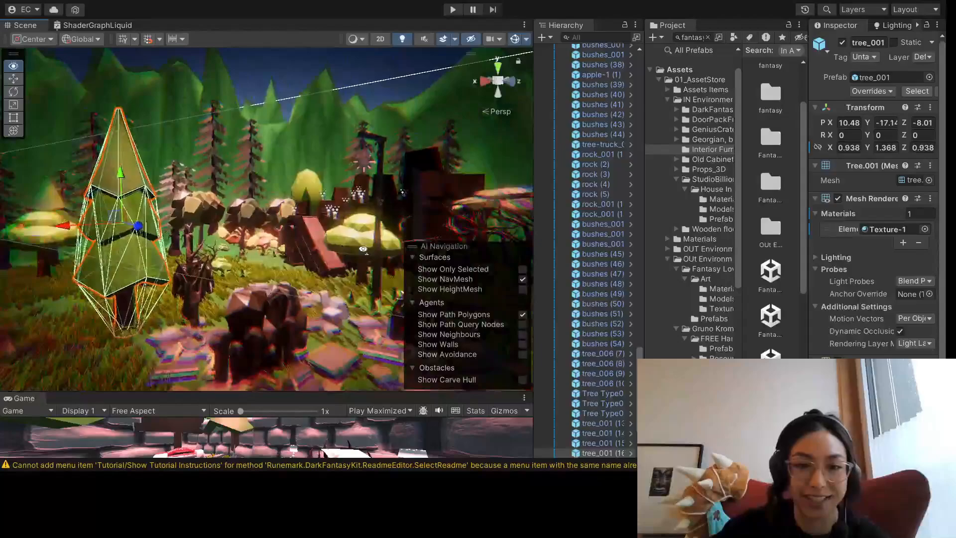
pyautogui.moveTo(306, 260); pyautogui.dragTo(252, 275, button='middle')
pyautogui.moveTo(252, 275); pyautogui.dragTo(323, 259, button='right')
pyautogui.moveTo(324, 258); pyautogui.dragTo(399, 263, button='middle')
pyautogui.moveTo(182, 271); pyautogui.dragTo(275, 266, button='right')
pyautogui.moveTo(232, 272); pyautogui.dragTo(258, 265, button='middle')
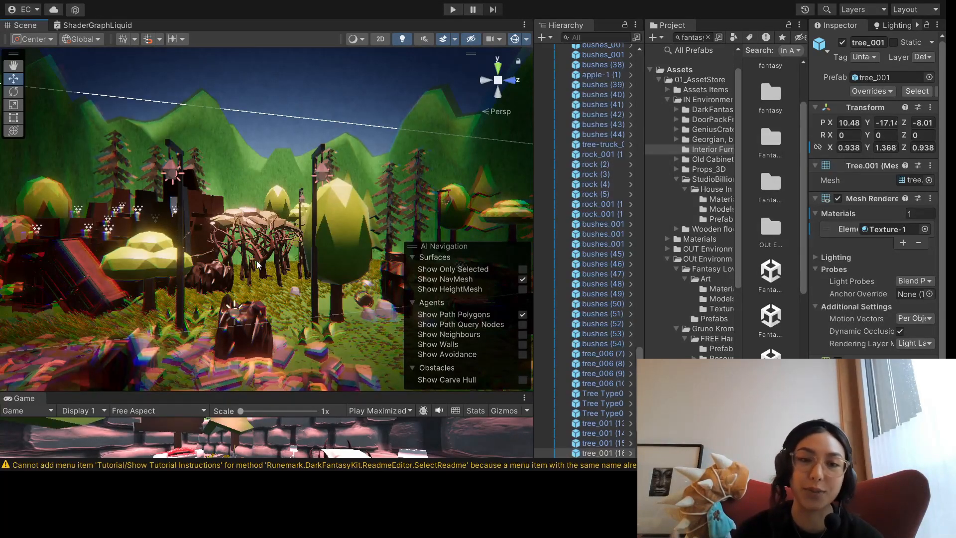
pyautogui.moveTo(160, 277); pyautogui.dragTo(266, 265, button='right')
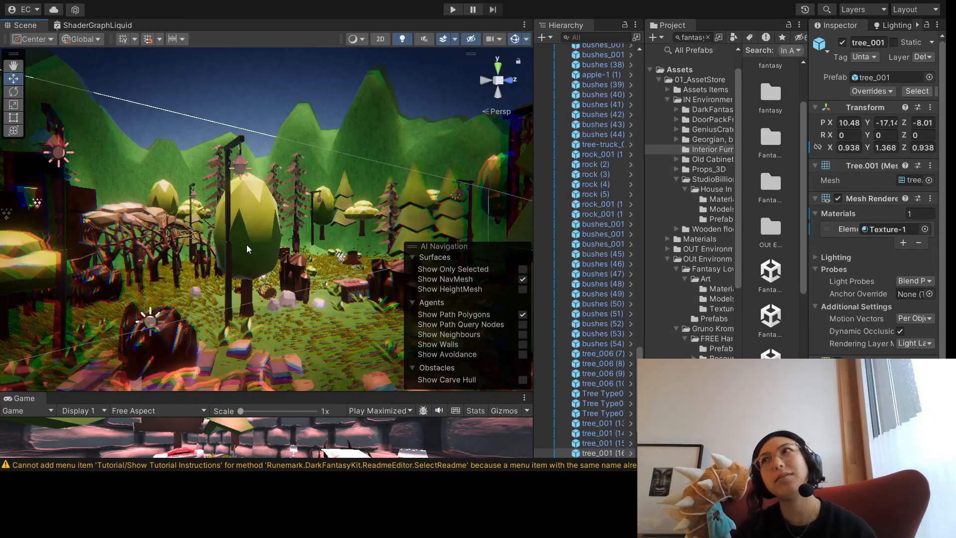
pyautogui.moveTo(248, 249); pyautogui.dragTo(327, 305, button='right')
pyautogui.scroll(-5, 324, 301)
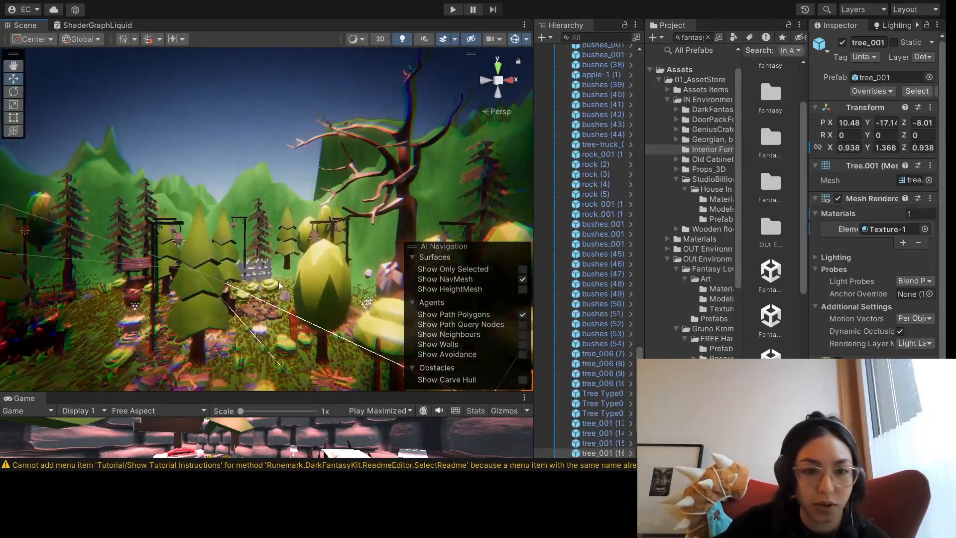
# - Replace the material of the distant fence (1) with Texture-1 from the outdoor Fantasy asset pack's Art materials folder
pyautogui.click(254, 269)
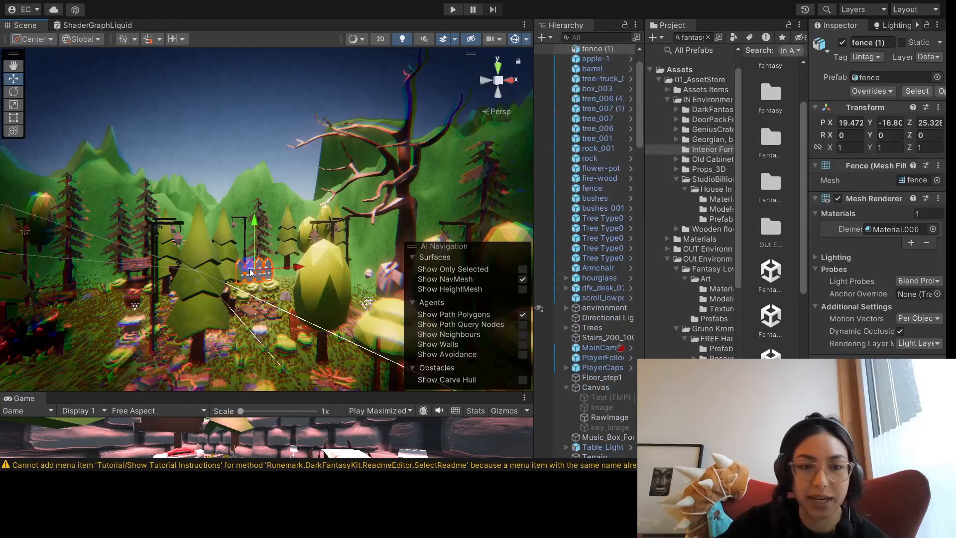
pyautogui.click(717, 199)
pyautogui.click(718, 209)
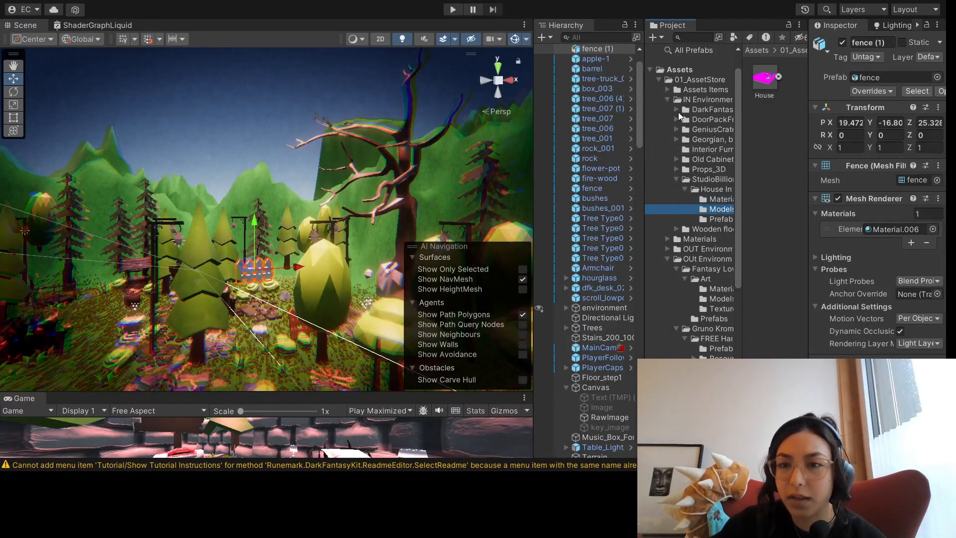
pyautogui.click(667, 99)
pyautogui.click(721, 159)
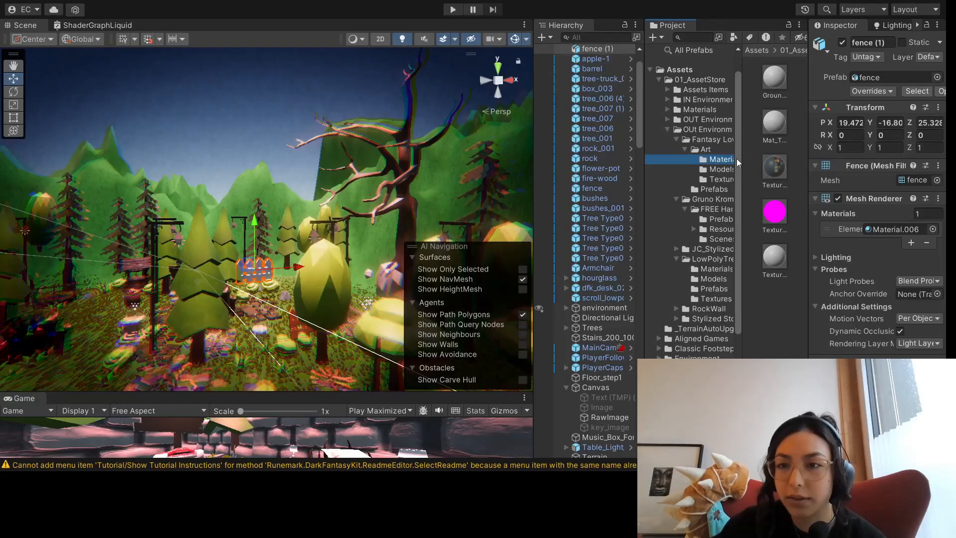
pyautogui.moveTo(771, 157); pyautogui.dragTo(904, 229)
# - Examine the forest layout from above and then up close around the stone path, rugs and round trees
pyautogui.moveTo(317, 231); pyautogui.dragTo(339, 251, button='right')
pyautogui.moveTo(339, 252); pyautogui.dragTo(247, 119, button='middle')
pyautogui.scroll(-5, 285, 213)
pyautogui.moveTo(246, 120); pyautogui.dragTo(221, 199, button='right')
pyautogui.scroll(-3, 206, 142)
pyautogui.scroll(-3, 206, 141)
pyautogui.moveTo(222, 199); pyautogui.dragTo(282, 232, button='middle')
pyautogui.moveTo(282, 232); pyautogui.dragTo(318, 219, button='right')
pyautogui.moveTo(319, 220); pyautogui.dragTo(313, 195, button='middle')
pyautogui.scroll(4, 312, 214)
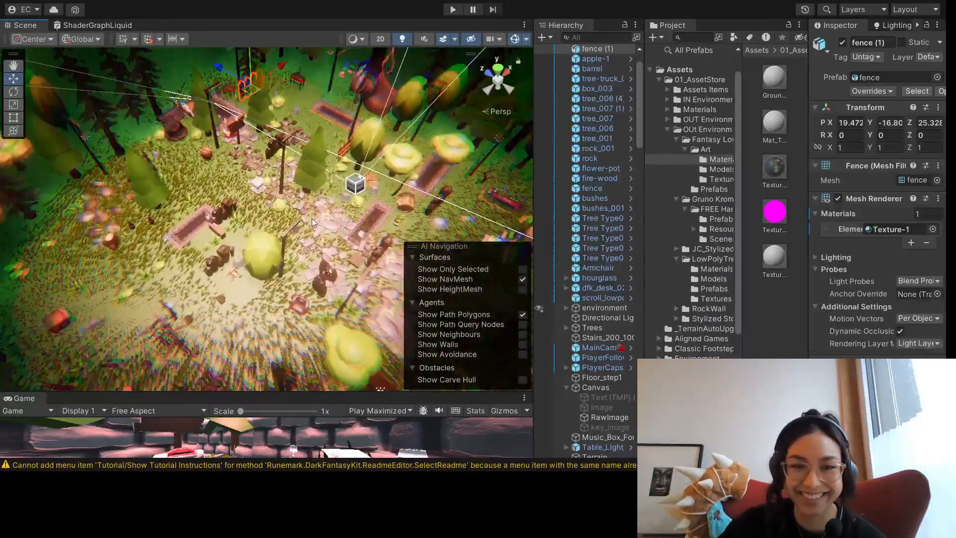
pyautogui.moveTo(313, 301); pyautogui.dragTo(289, 273, button='middle')
pyautogui.keyDown('alt'); pyautogui.moveTo(293, 213); pyautogui.dragTo(296, 166); pyautogui.keyUp('alt')
pyautogui.scroll(5, 287, 222)
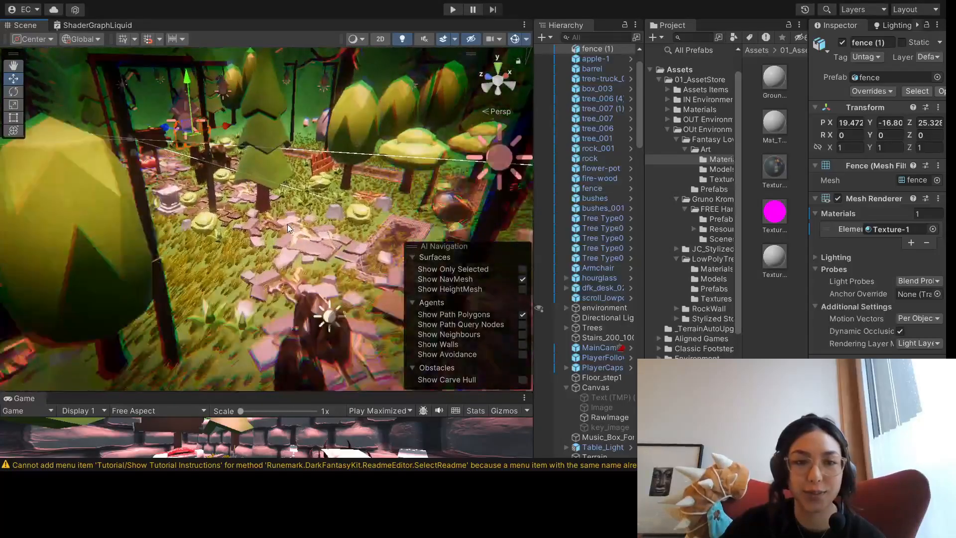
pyautogui.keyDown('alt'); pyautogui.moveTo(288, 224); pyautogui.dragTo(318, 219); pyautogui.keyUp('alt')
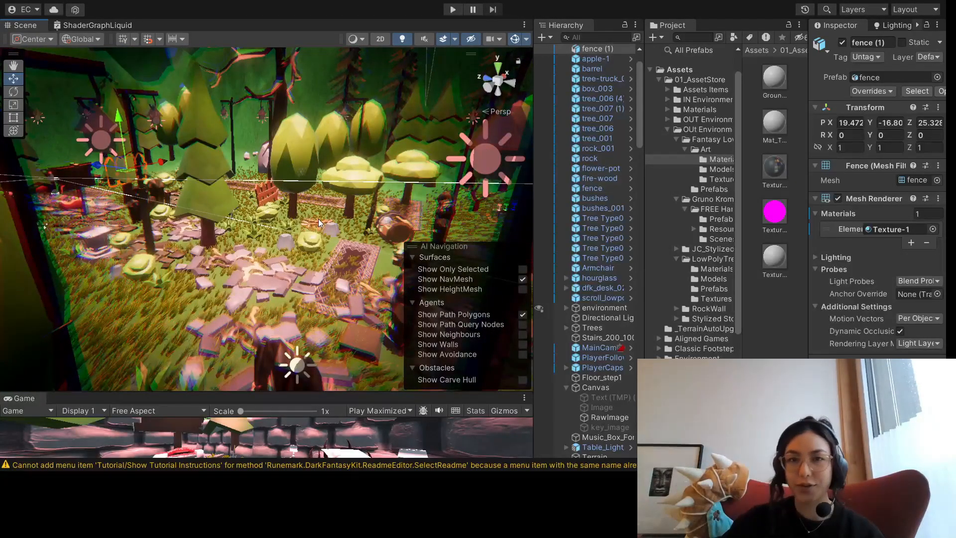